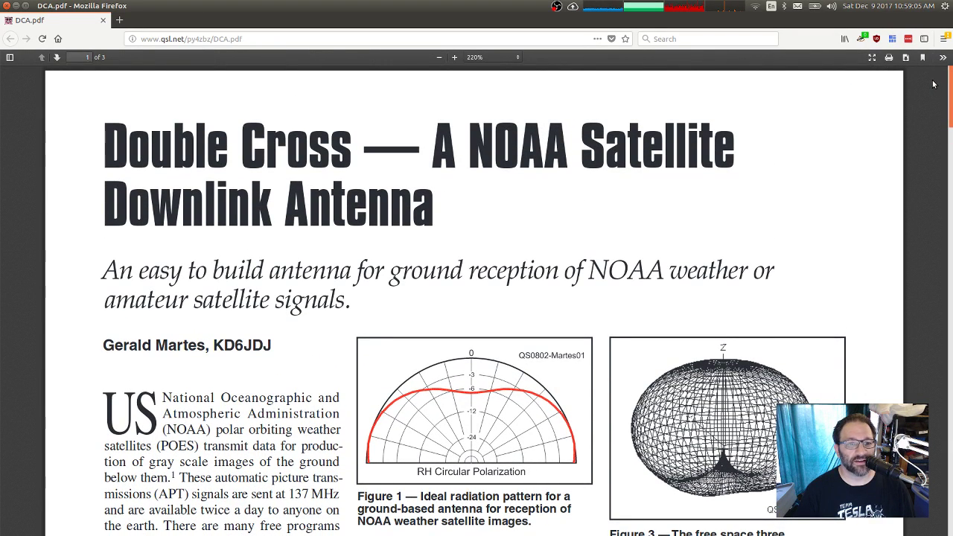
# Highlight the web address of the Double Cross antenna article and examine the four-dipole prototype in Figure 2
pyautogui.click(253, 39)
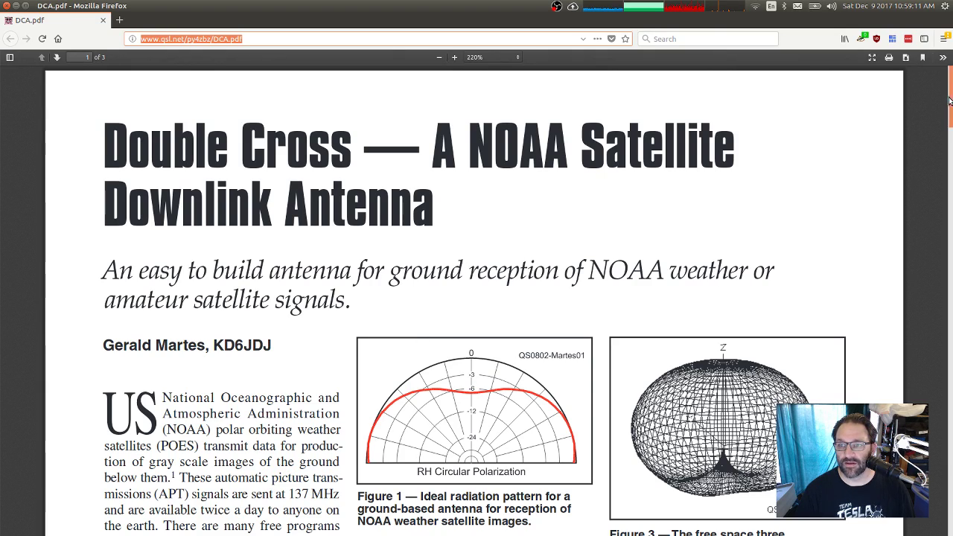
pyautogui.click(948, 167)
pyautogui.moveTo(948, 168); pyautogui.dragTo(947, 209)
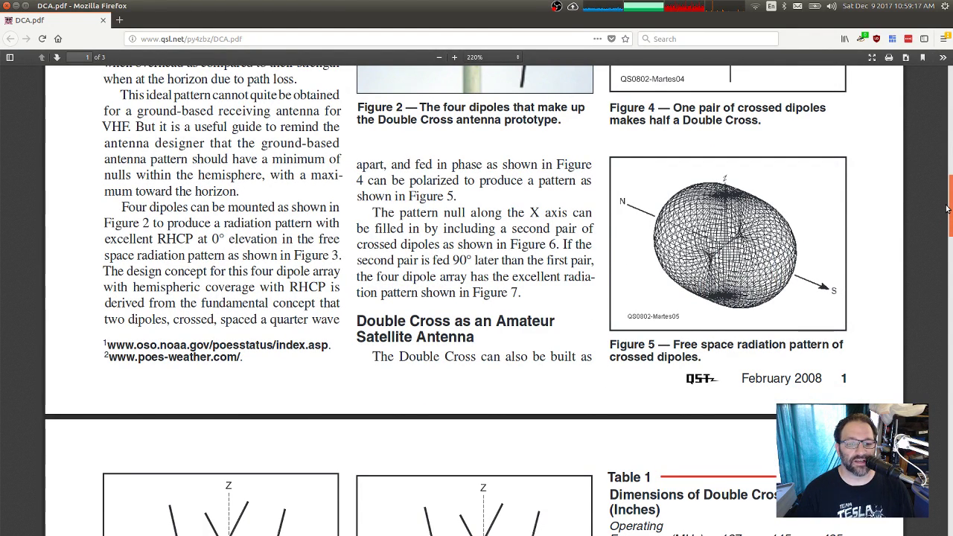
pyautogui.moveTo(947, 209); pyautogui.dragTo(913, 84)
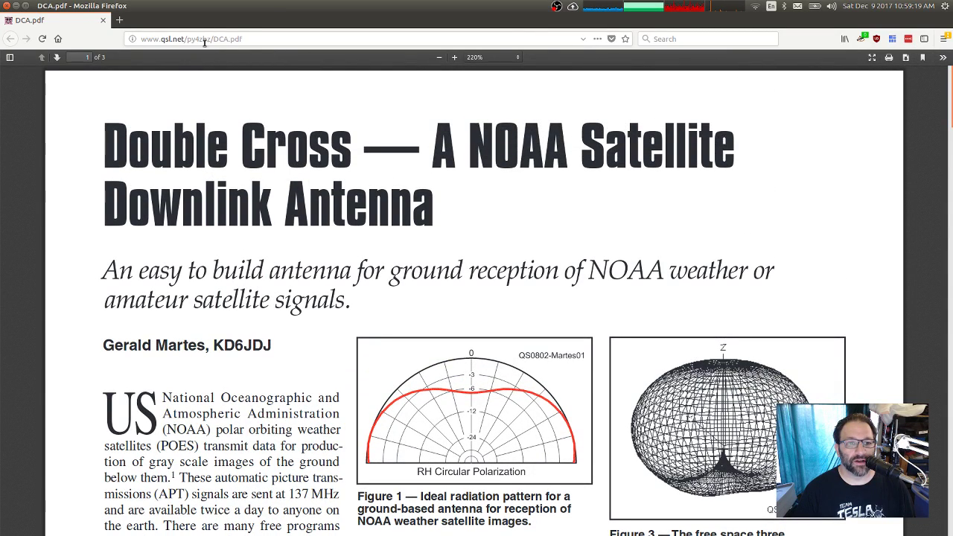
pyautogui.click(242, 39)
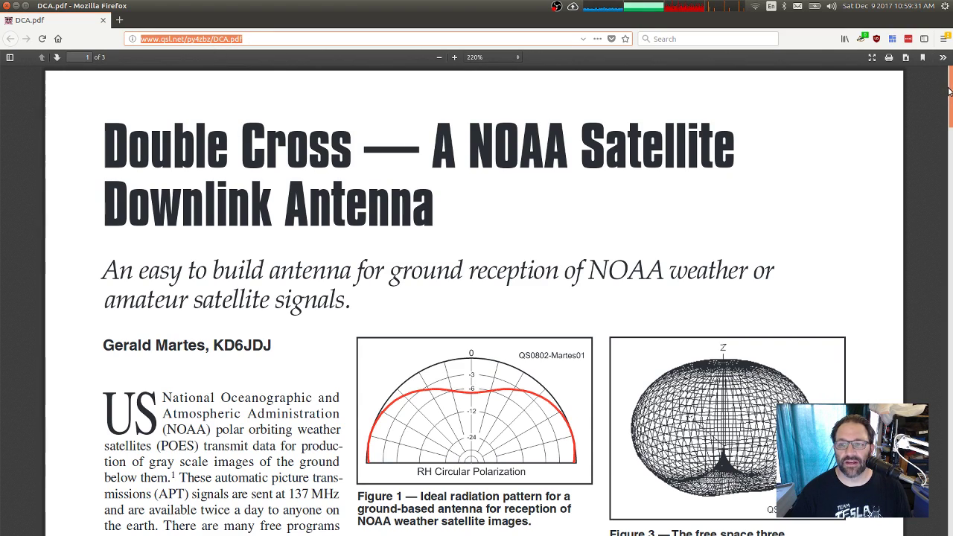
pyautogui.moveTo(948, 91); pyautogui.dragTo(948, 98)
pyautogui.scroll(-7, 485, 86)
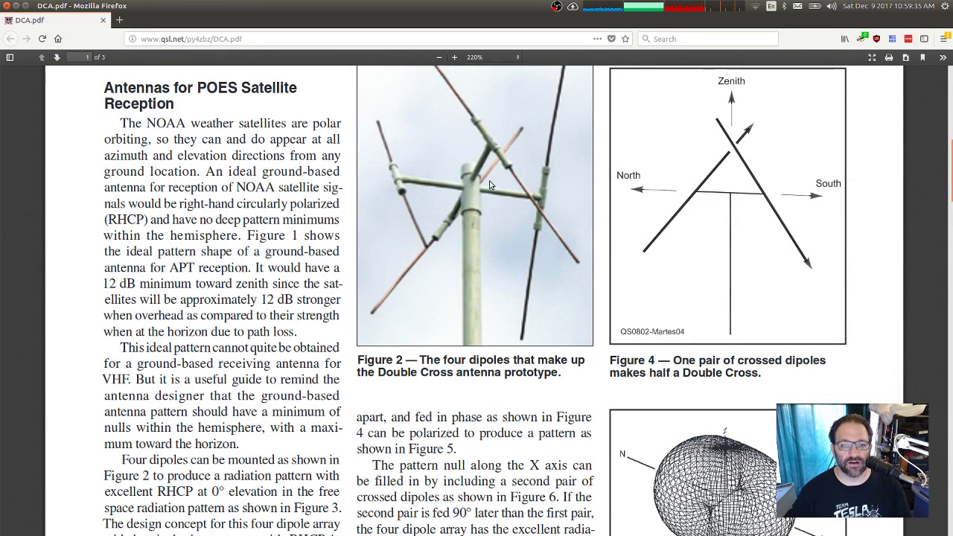
pyautogui.scroll(2, 518, 166)
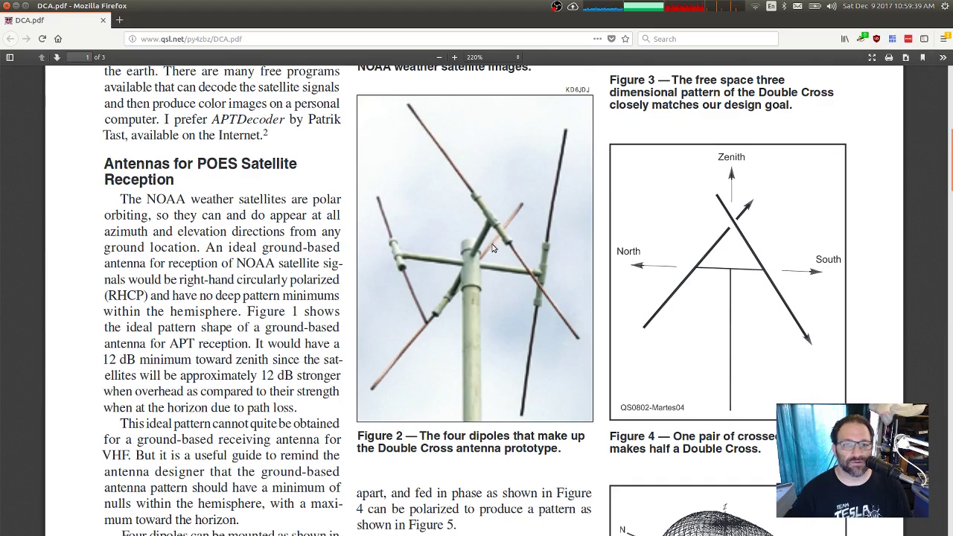
pyautogui.scroll(-1, 949, 164)
# Examine the coax harness diagram in Figure 9 on page 3, including how the four dipole lines join the receiver coax
pyautogui.moveTo(949, 164); pyautogui.dragTo(917, 413)
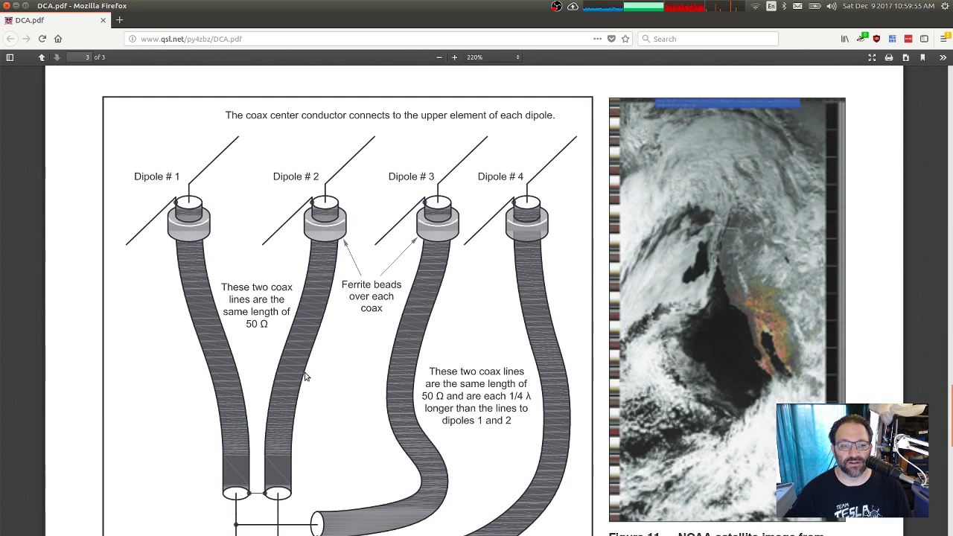
pyautogui.scroll(-2, 307, 372)
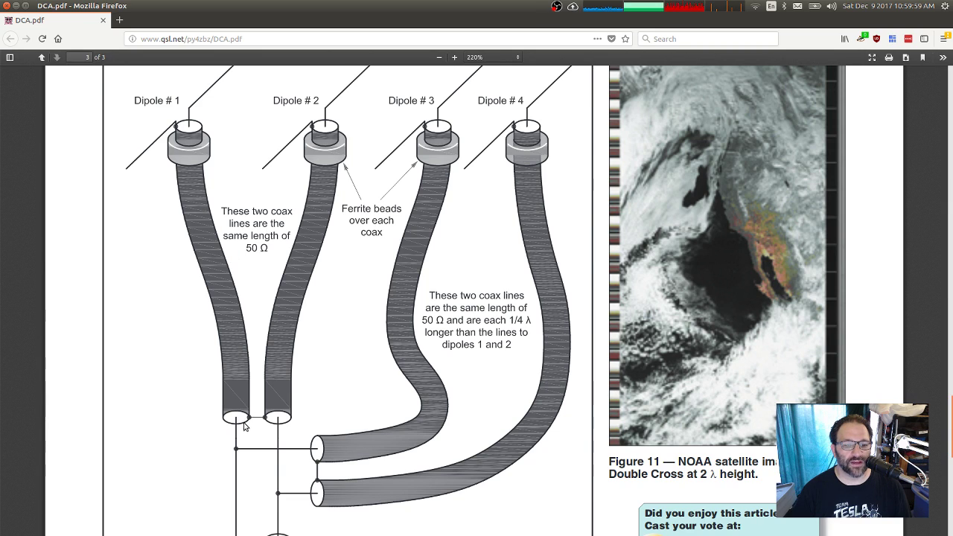
pyautogui.scroll(-3, 240, 469)
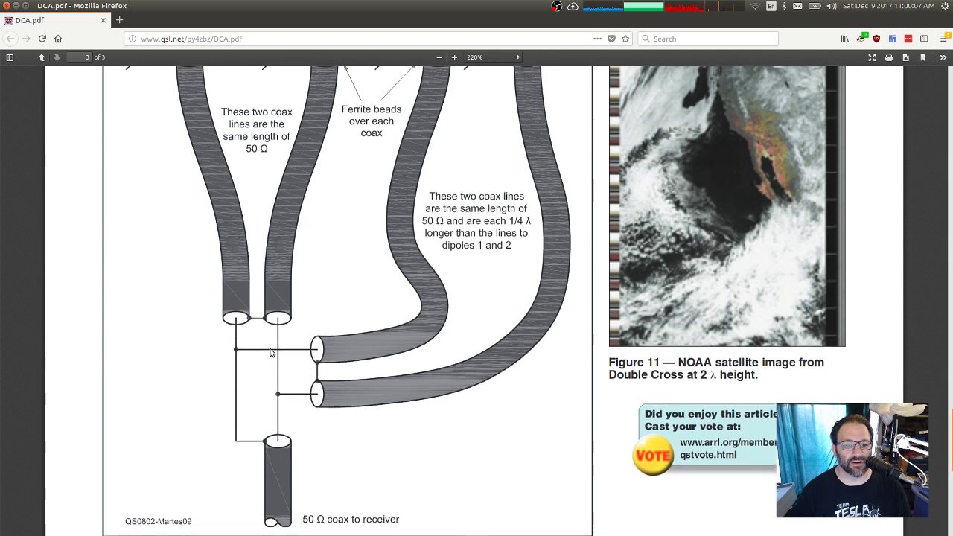
pyautogui.scroll(3, 271, 352)
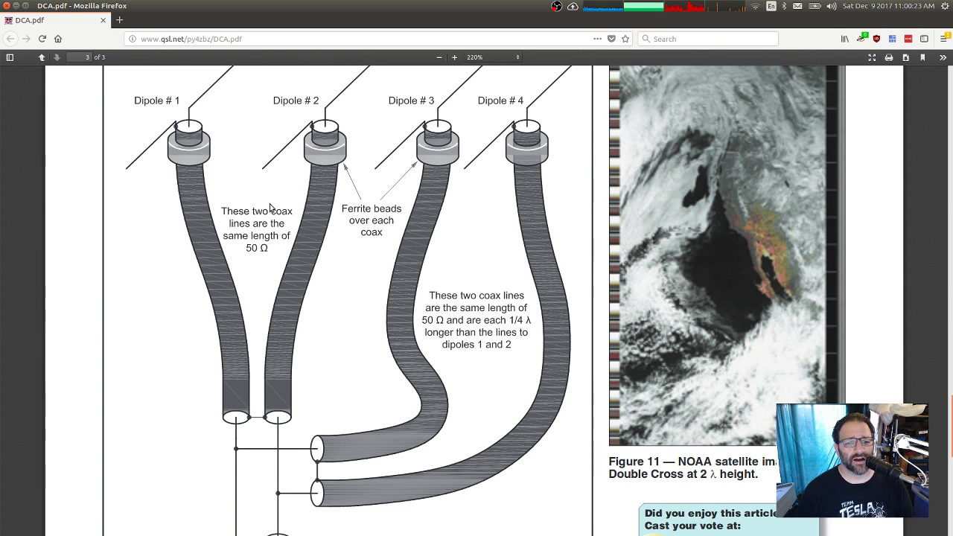
pyautogui.scroll(-2, 286, 280)
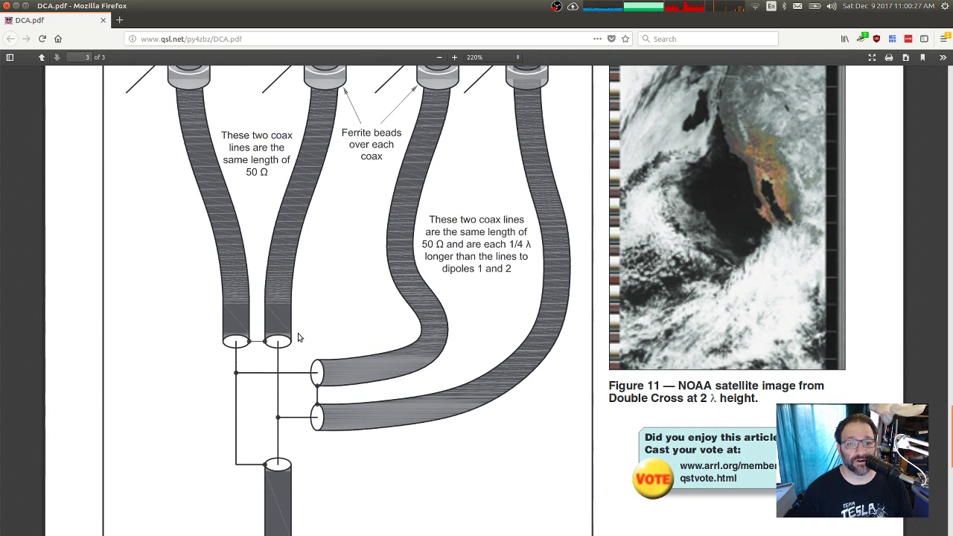
pyautogui.scroll(1, 275, 417)
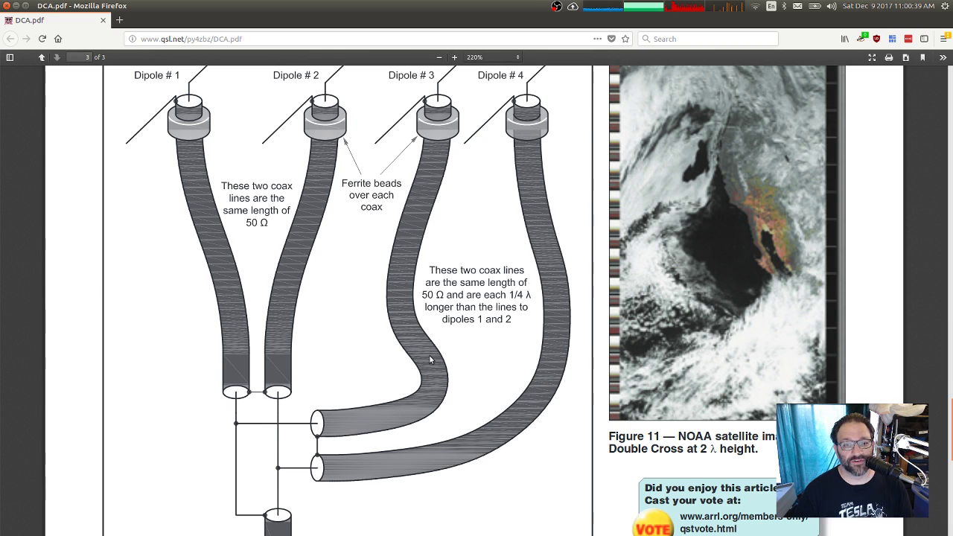
pyautogui.scroll(-3, 430, 361)
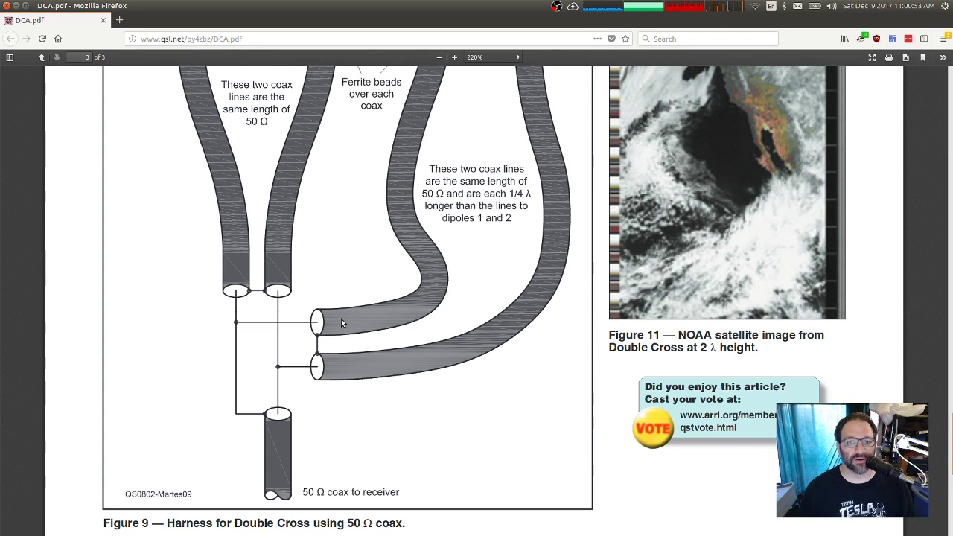
pyautogui.scroll(-3, 459, 253)
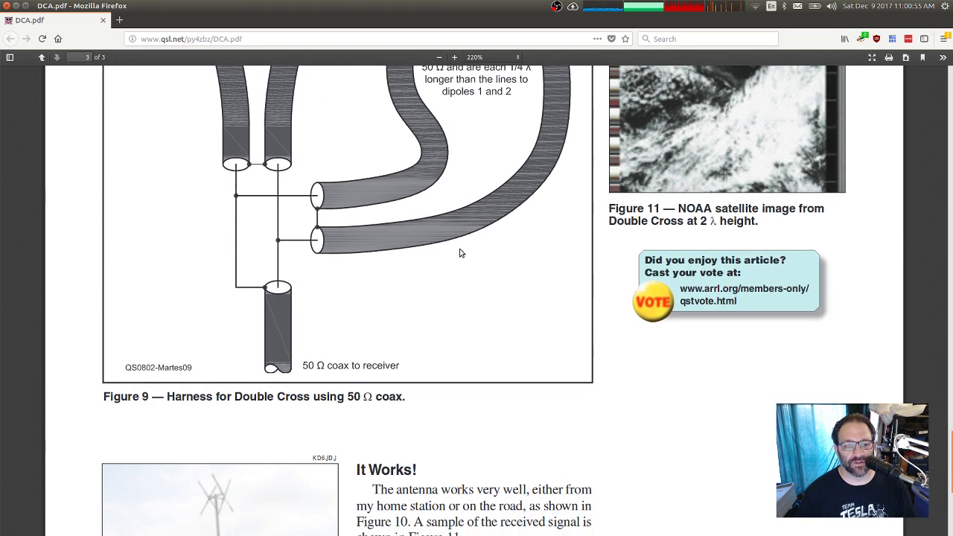
pyautogui.scroll(4, 459, 253)
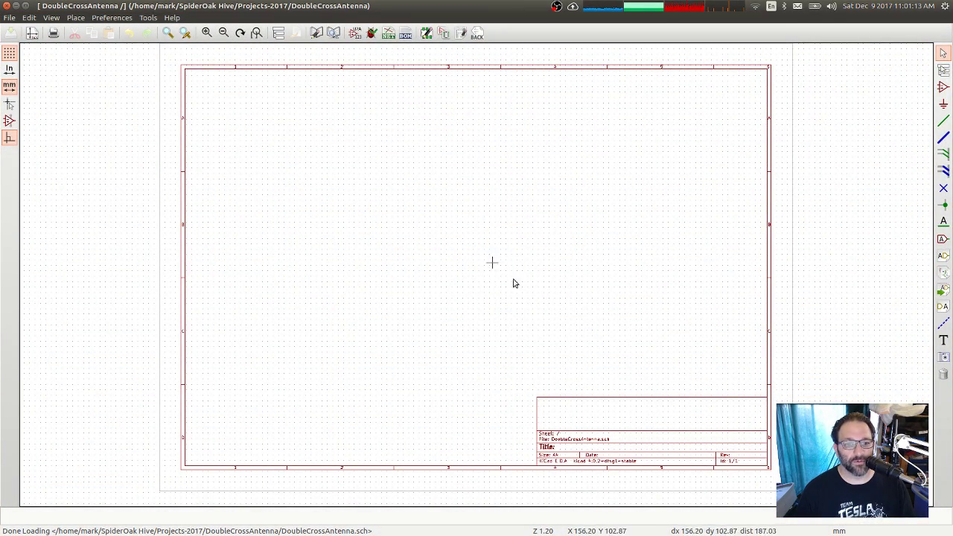
# Switch to the empty DoubleCrossAntenna schematic in KiCad Eeschema, start adding a component and search the library for sma
pyautogui.click(943, 87)
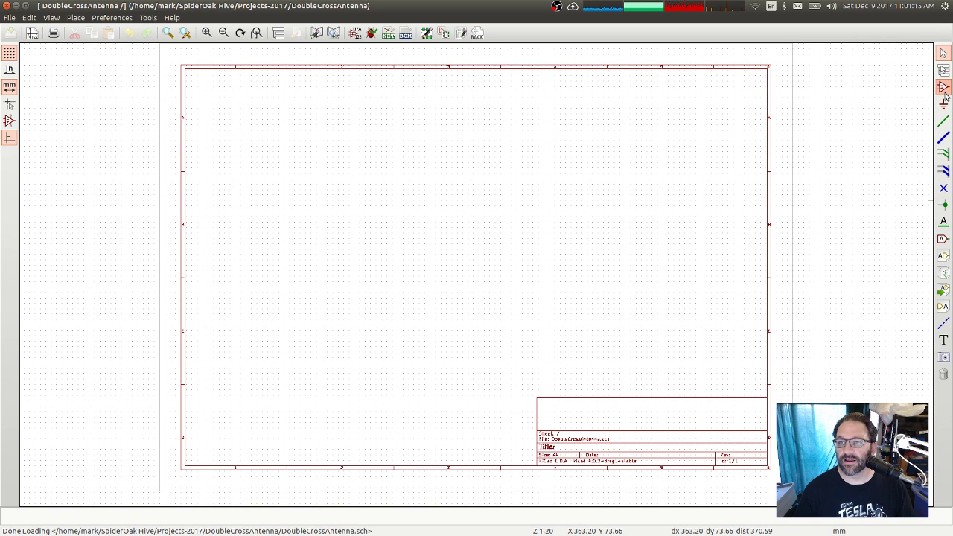
pyautogui.click(430, 296)
pyautogui.write('sma')
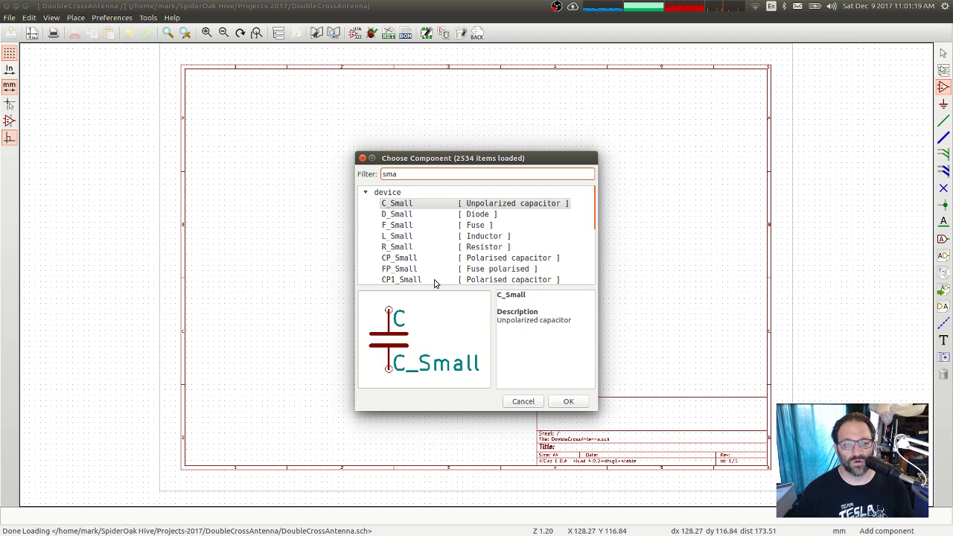
pyautogui.scroll(-5, 453, 265)
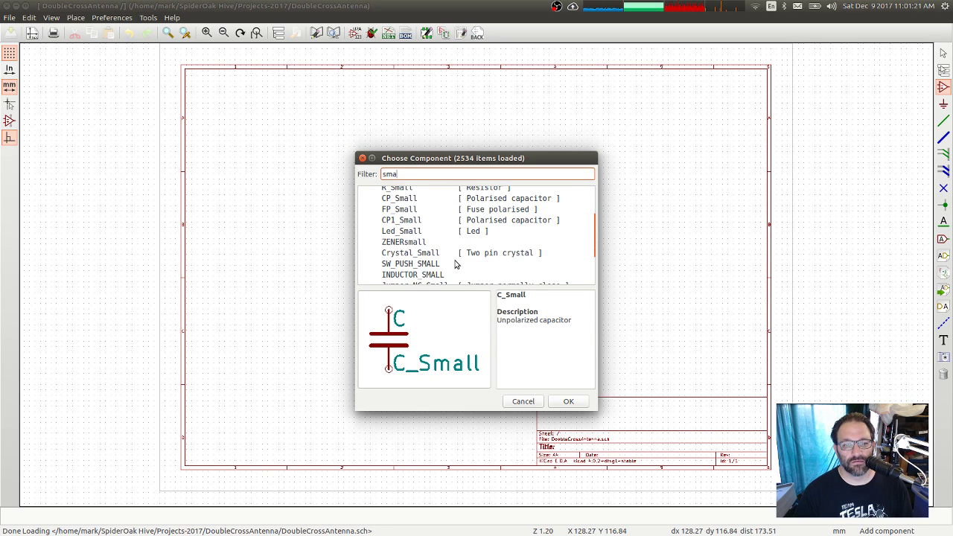
pyautogui.scroll(-1, 455, 265)
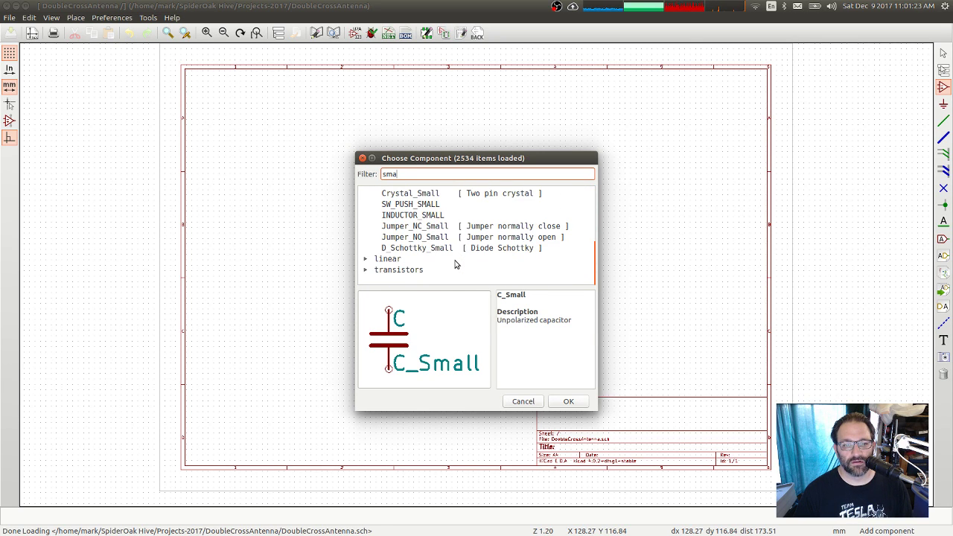
pyautogui.scroll(5, 455, 264)
pyautogui.press('BackSpace')
pyautogui.press('BackSpace')
pyautogui.press('BackSpace')
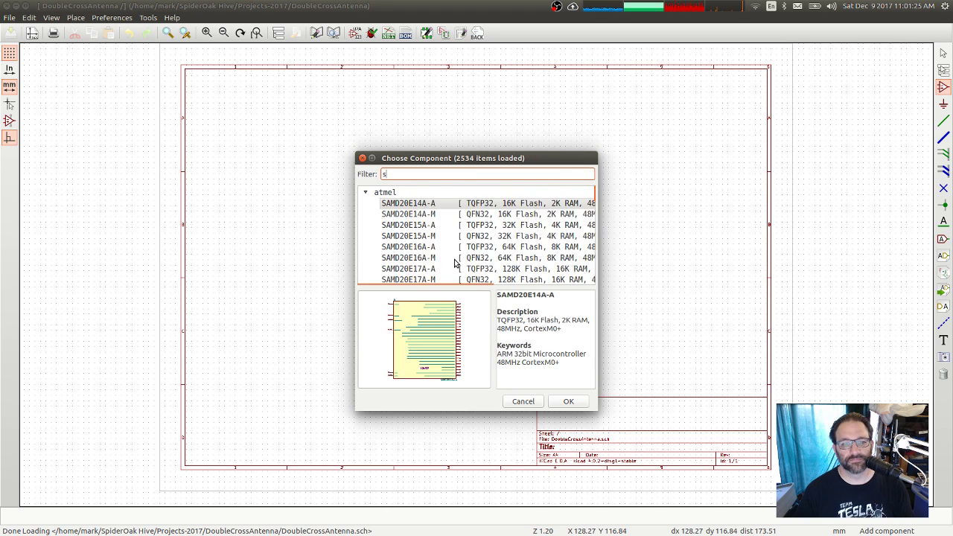
# Find the BNC connector in the conn library and place it in the upper middle of the schematic sheet
pyautogui.click(365, 259)
pyautogui.scroll(-6, 456, 241)
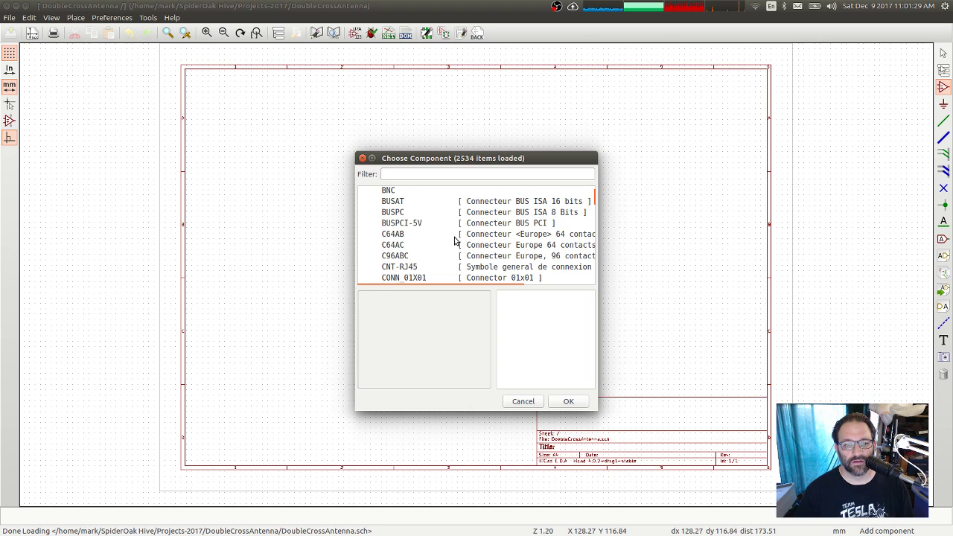
pyautogui.scroll(-15, 456, 241)
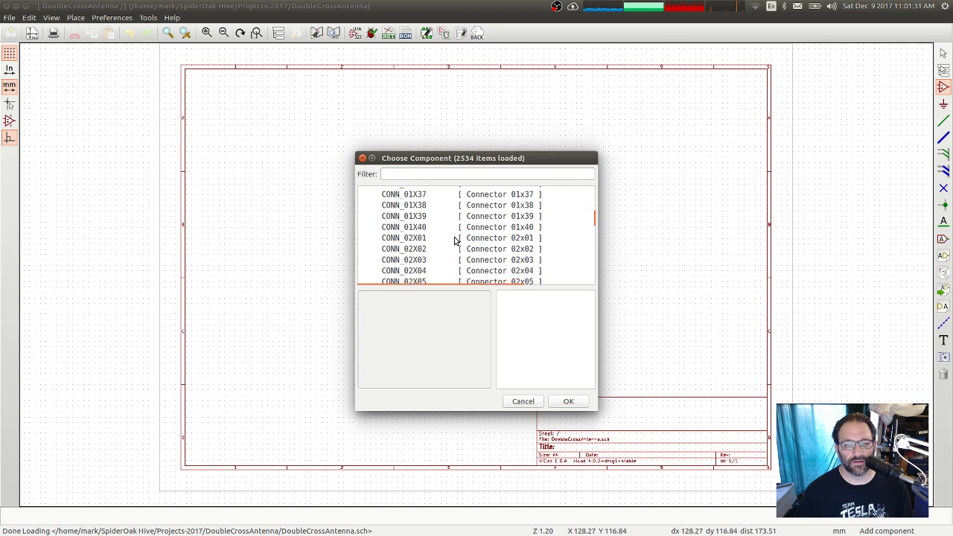
pyautogui.scroll(-2, 456, 241)
pyautogui.moveTo(450, 159); pyautogui.dragTo(396, 80)
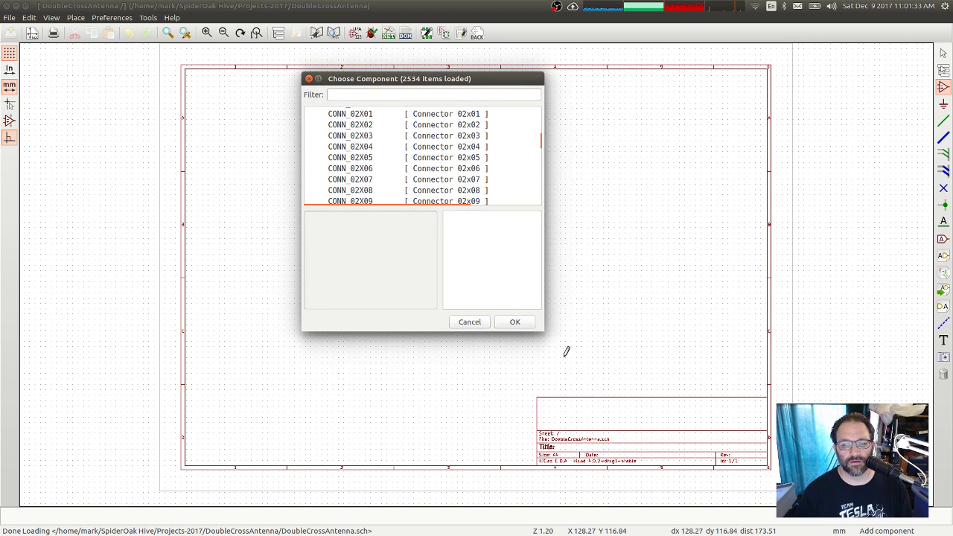
pyautogui.moveTo(542, 328); pyautogui.dragTo(622, 512)
pyautogui.moveTo(622, 175); pyautogui.dragTo(608, 128)
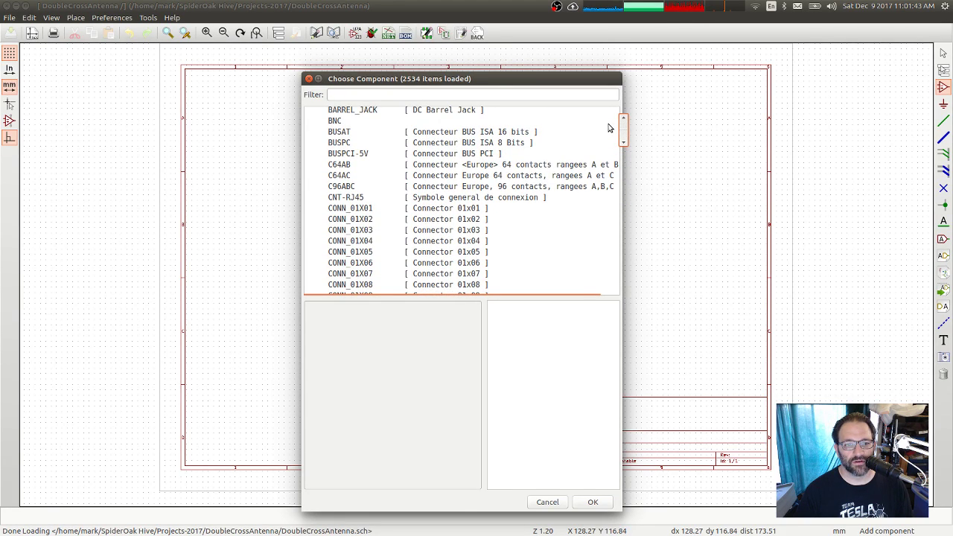
pyautogui.click(335, 122)
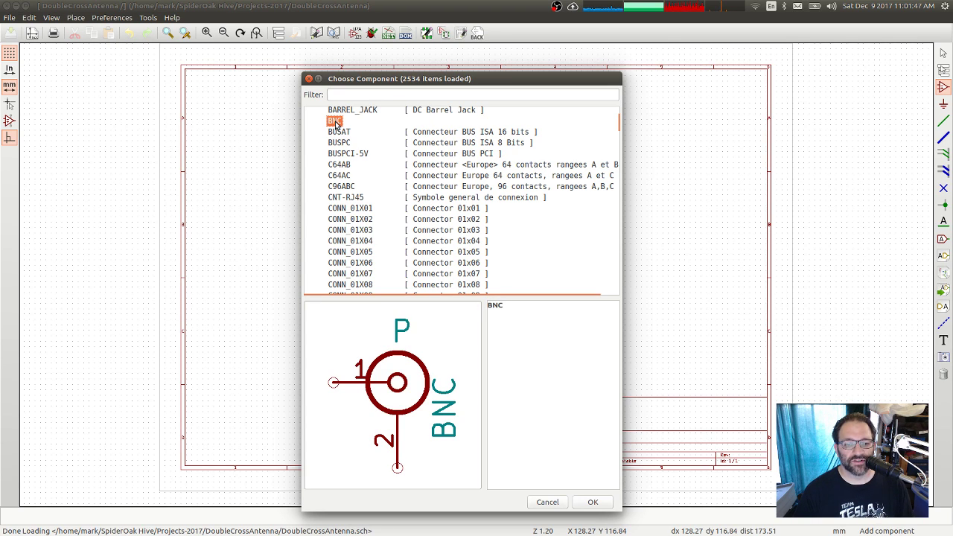
pyautogui.doubleClick(335, 122)
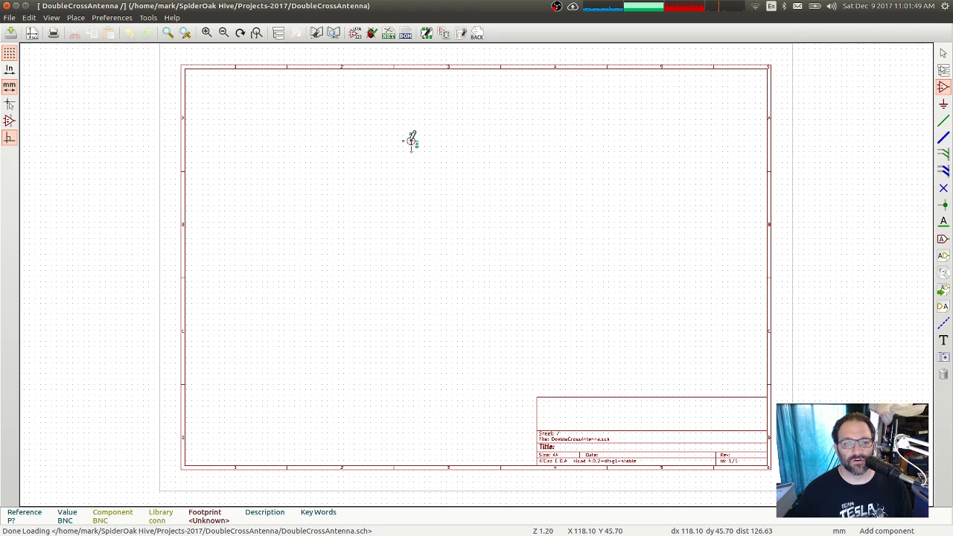
pyautogui.scroll(3, 411, 140)
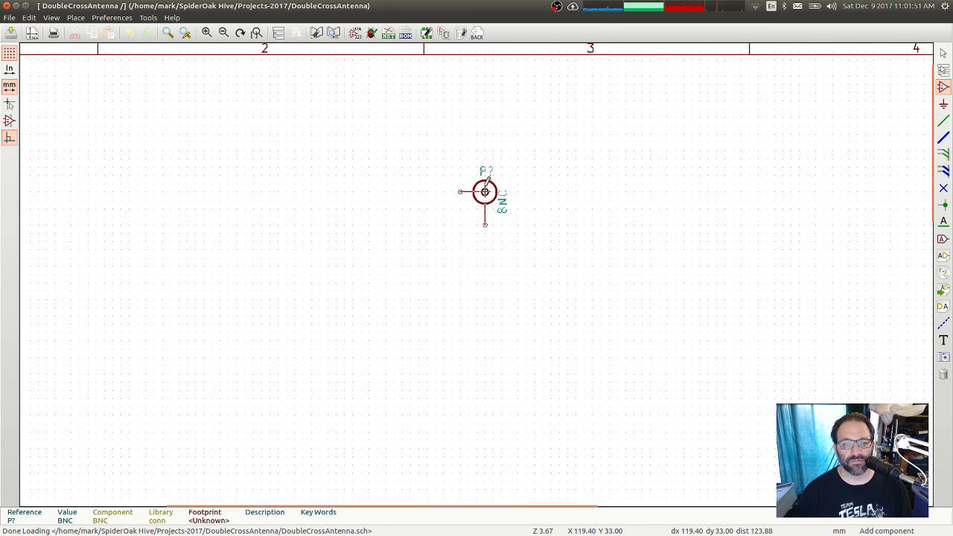
pyautogui.click(485, 192)
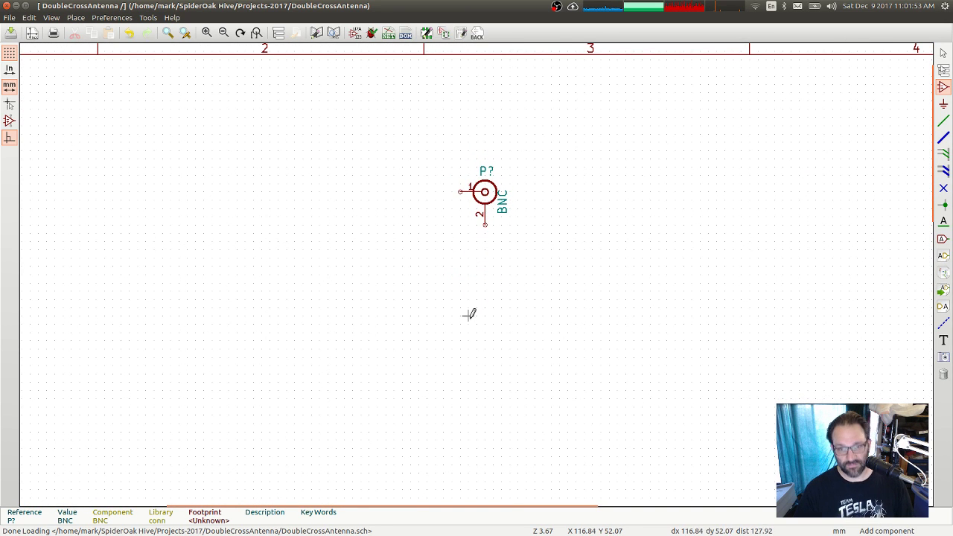
# Add three more BNC connectors in a vertical column below the first one
pyautogui.click(501, 307)
pyautogui.press('Return')
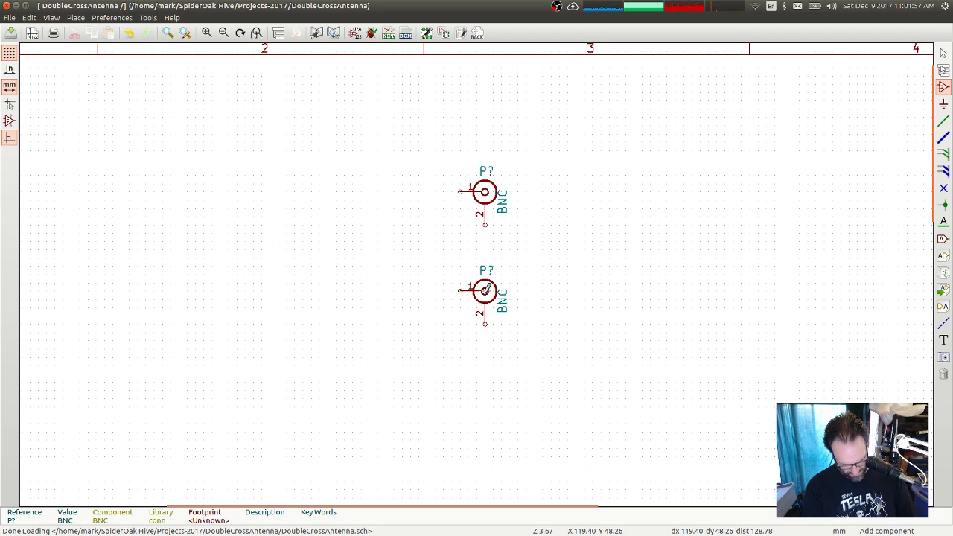
pyautogui.press('c')
pyautogui.press('c')
pyautogui.click(484, 473)
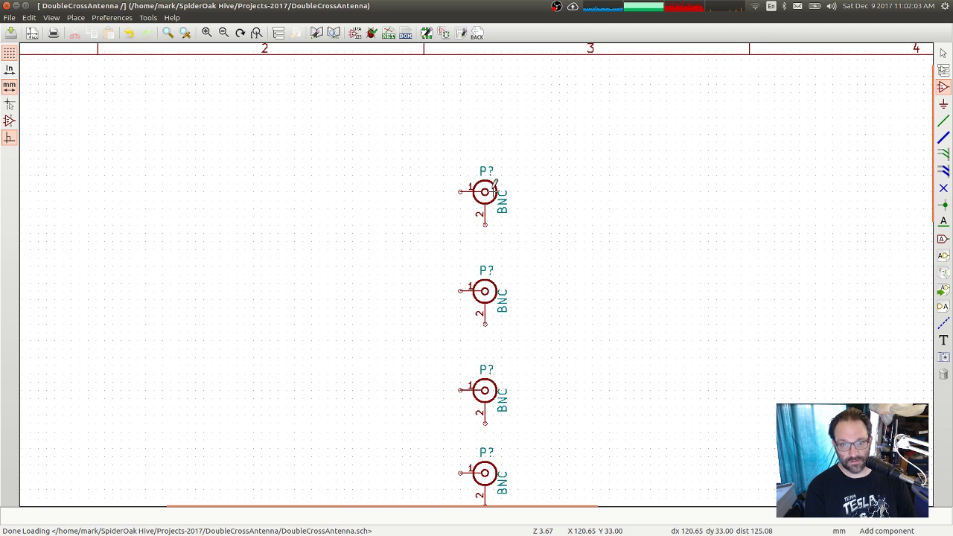
# Copy a BNC connector, mirror it horizontally so pin 1 faces the column, and place it to the left of the four connectors
pyautogui.press('c')
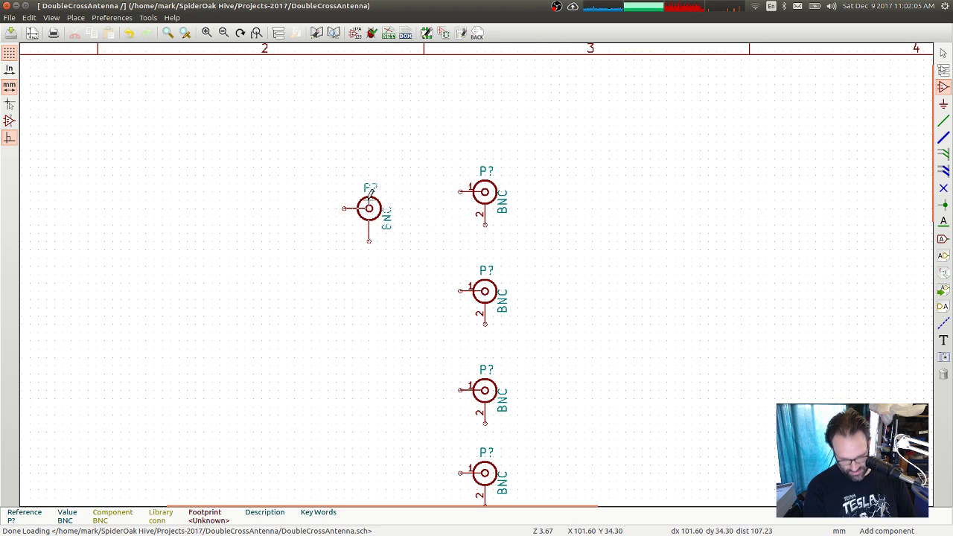
pyautogui.press('y')
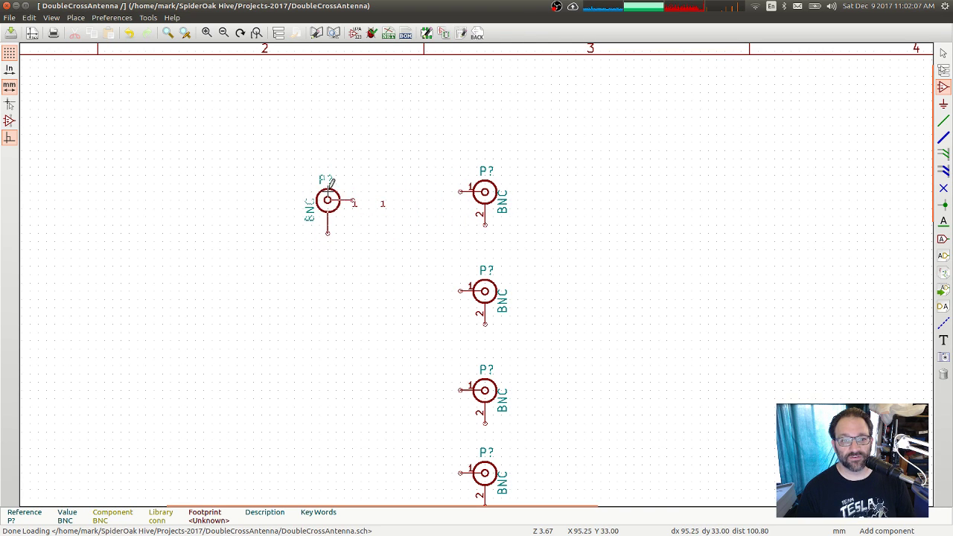
pyautogui.click(327, 320)
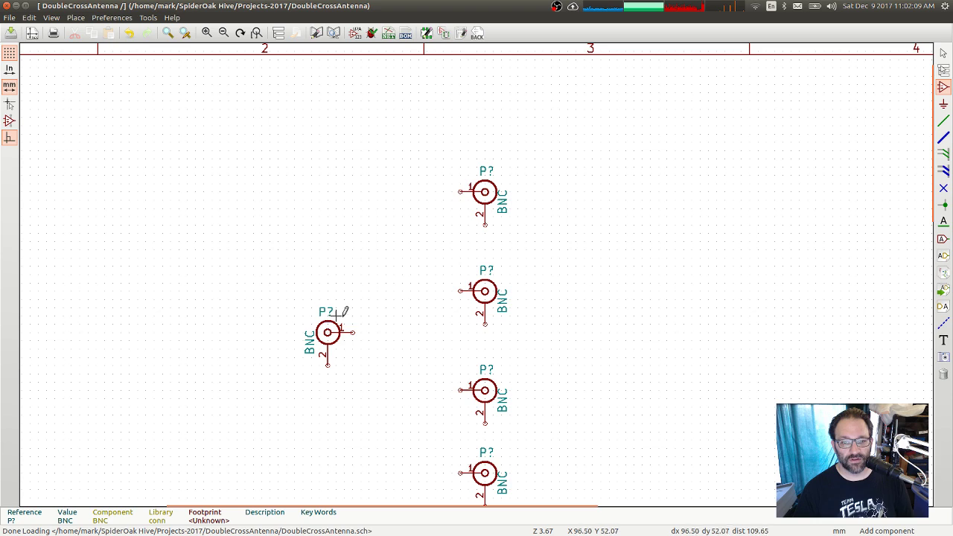
# Wire pin 1 of the mirrored BNC connector to pin 1 of the topmost connector in the column
pyautogui.click(943, 120)
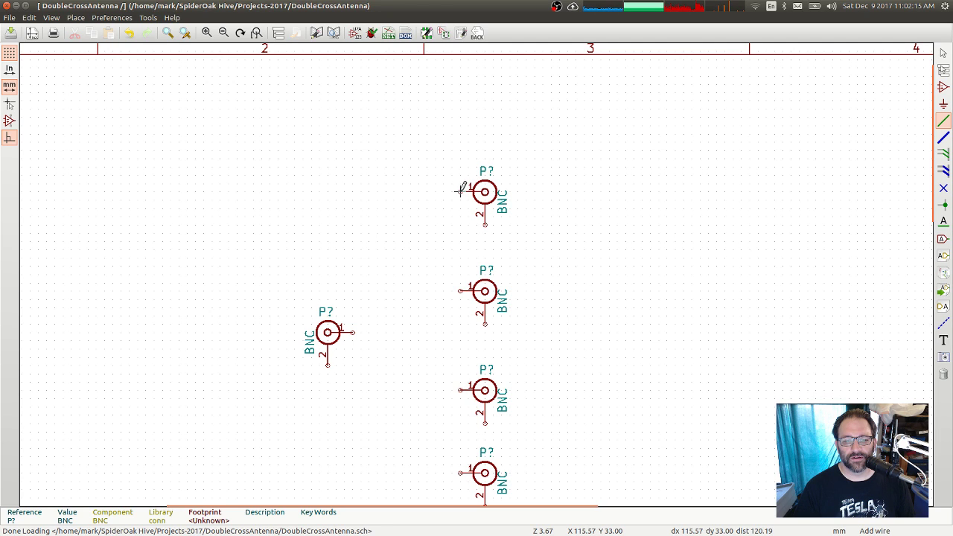
pyautogui.click(353, 332)
pyautogui.click(402, 191)
pyautogui.click(460, 192)
# Wire pin 2 of the topmost connector to pin 2 of the second, and the second's pin 1 to the mirrored connector's pin 2
pyautogui.click(485, 223)
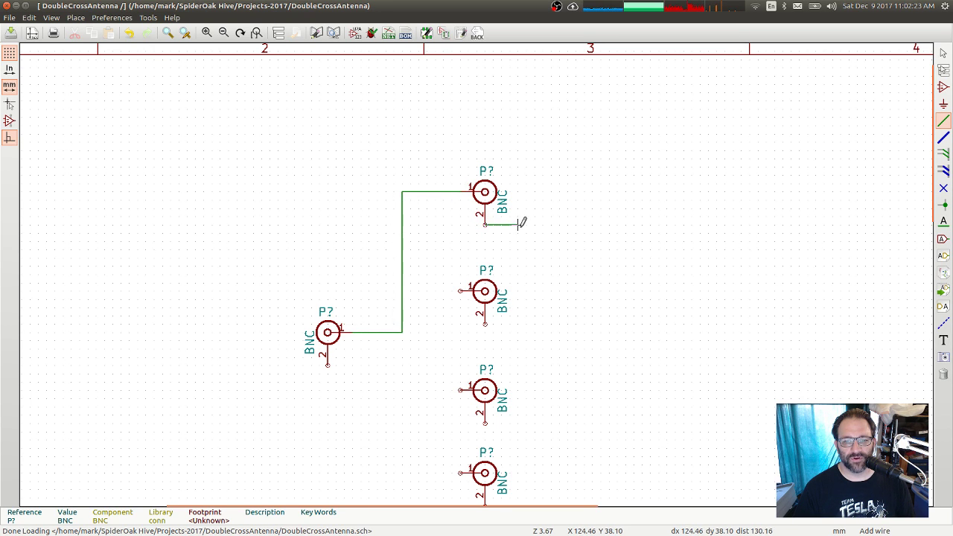
pyautogui.click(525, 323)
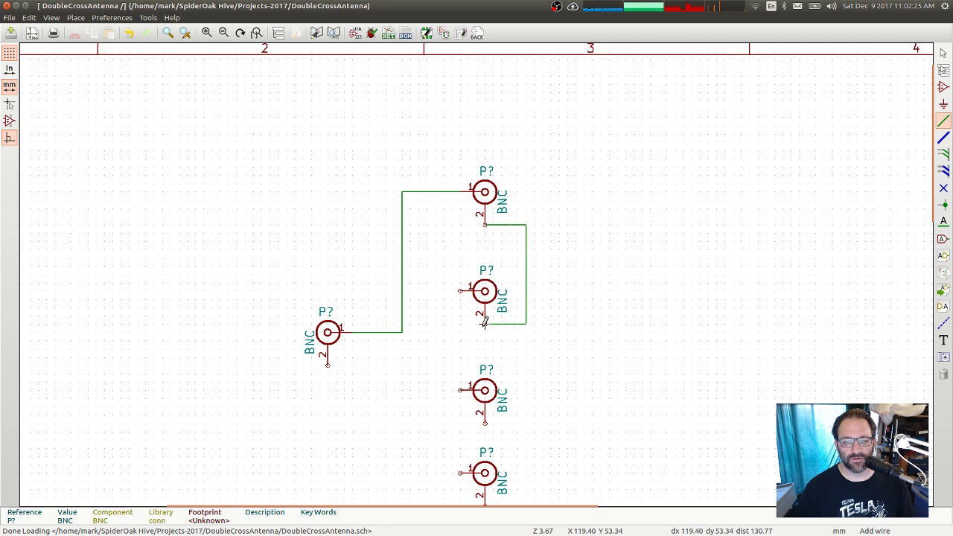
pyautogui.click(484, 323)
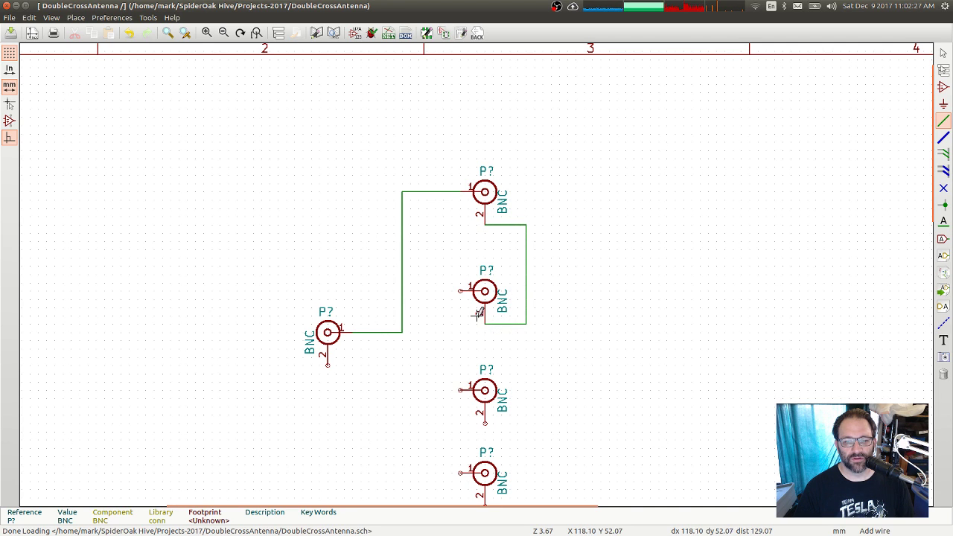
pyautogui.click(460, 290)
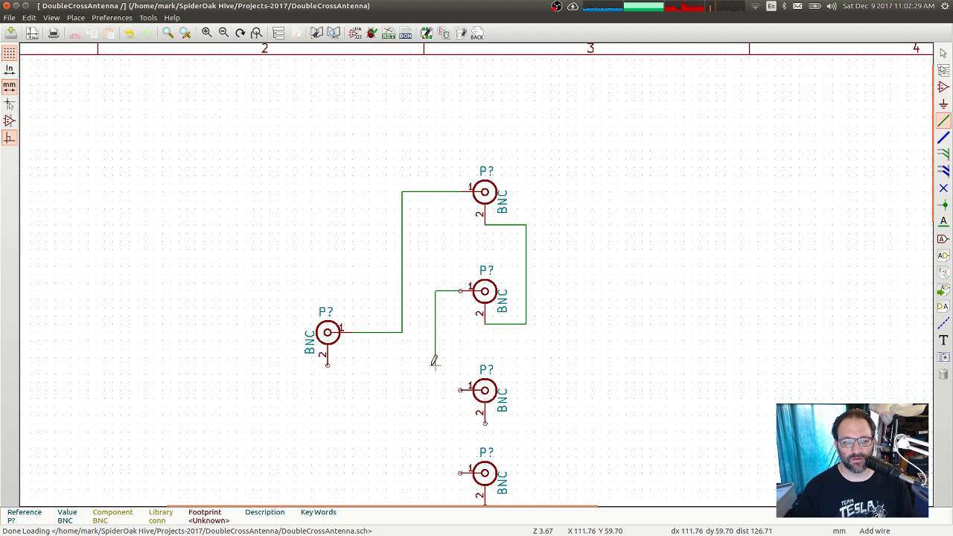
pyautogui.click(419, 381)
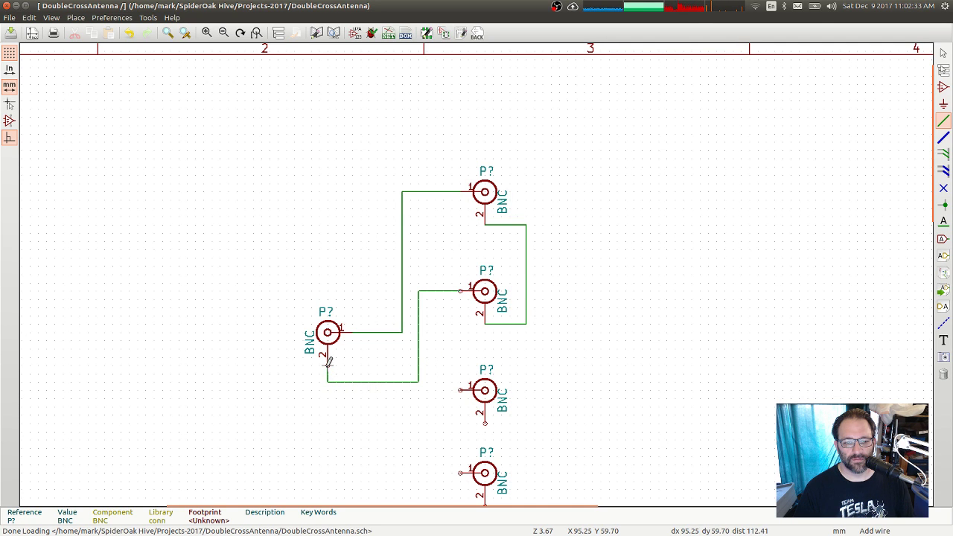
pyautogui.click(327, 361)
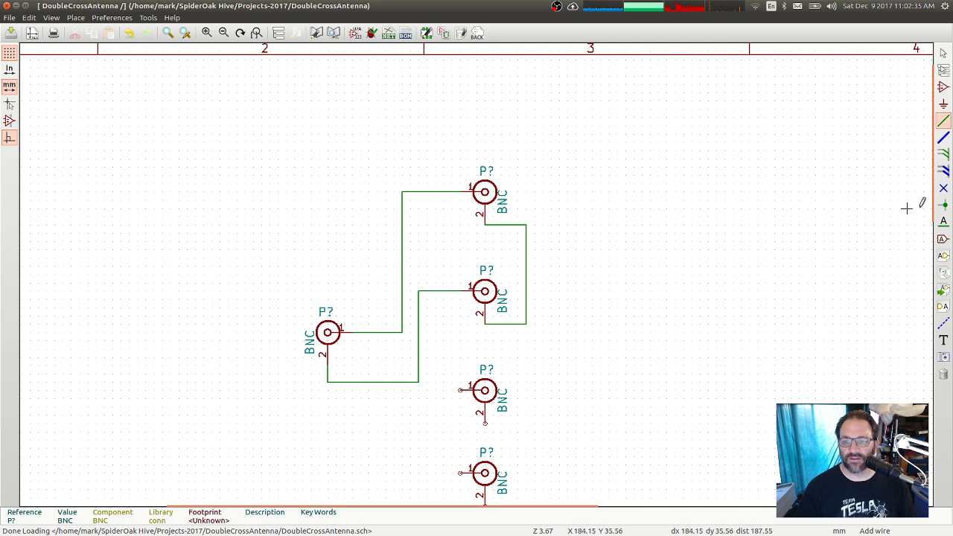
# Wire pin 1 of the third connector to the corner of the wire from the mirrored connector's pin 1
pyautogui.scroll(-2, 893, 187)
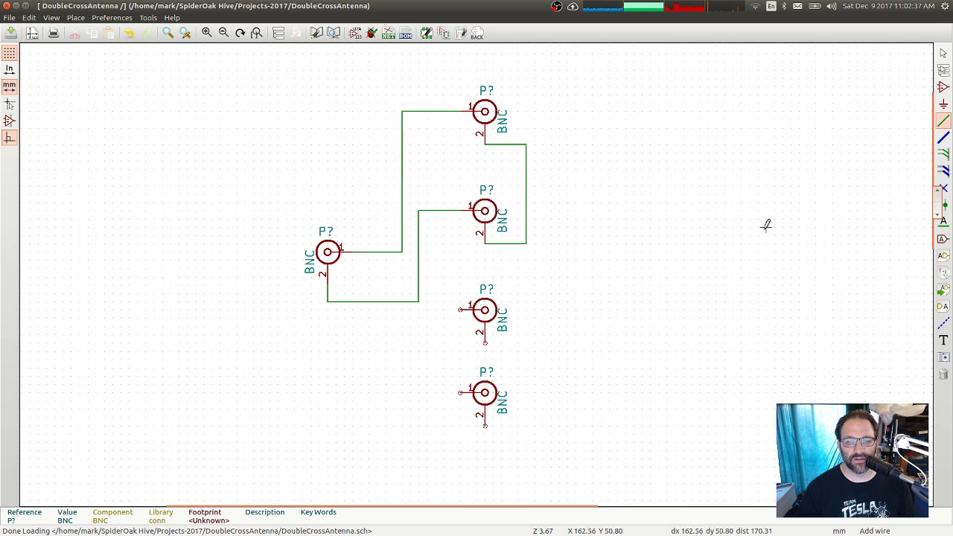
pyautogui.click(402, 251)
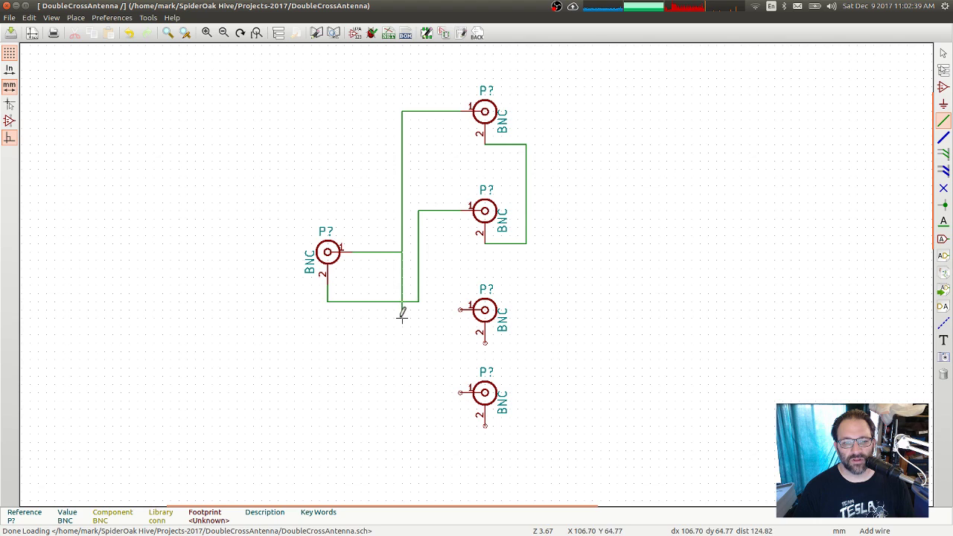
pyautogui.click(459, 309)
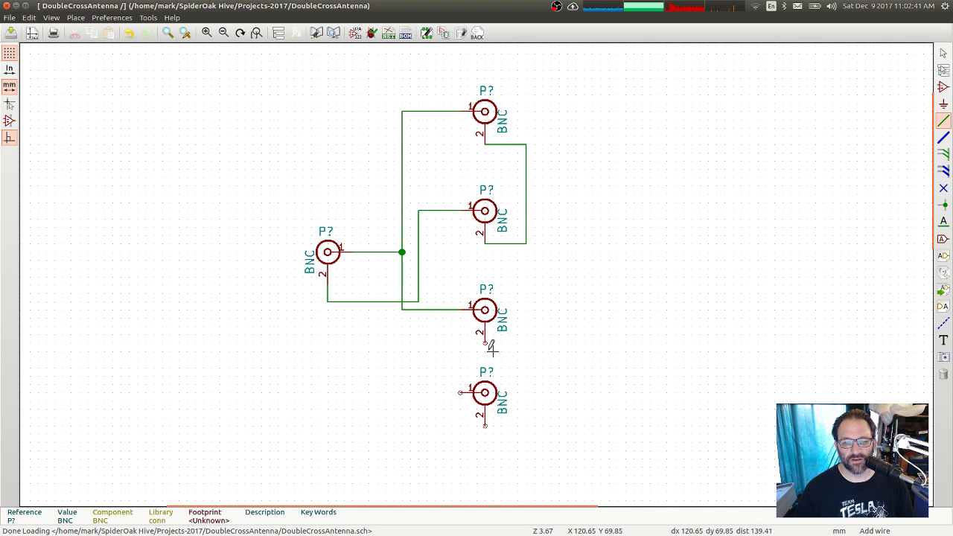
# Wire pin 2 of the third connector to pin 2 of the fourth, and the fourth's pin 1 to the mirrored connector's pin 2 wire
pyautogui.click(485, 342)
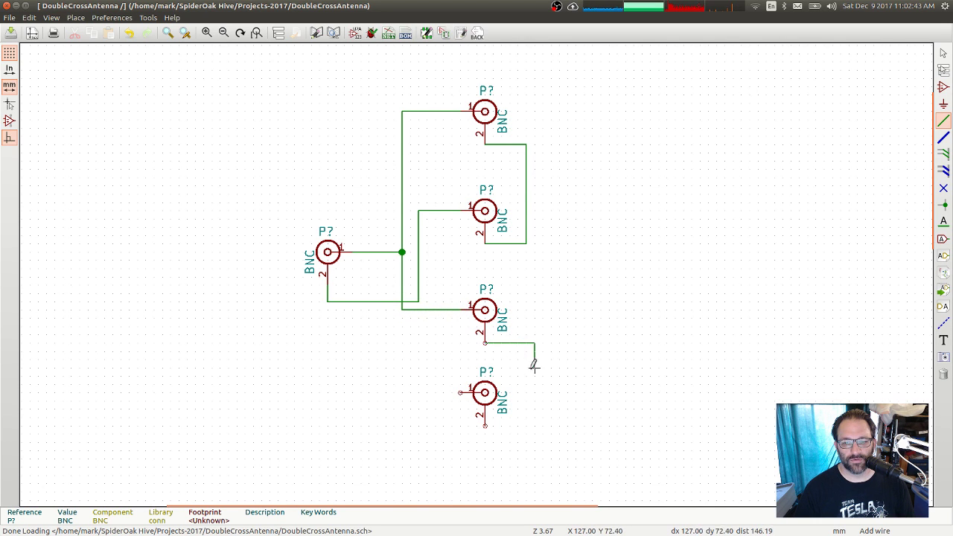
pyautogui.click(526, 432)
pyautogui.click(484, 424)
pyautogui.click(459, 392)
pyautogui.click(327, 301)
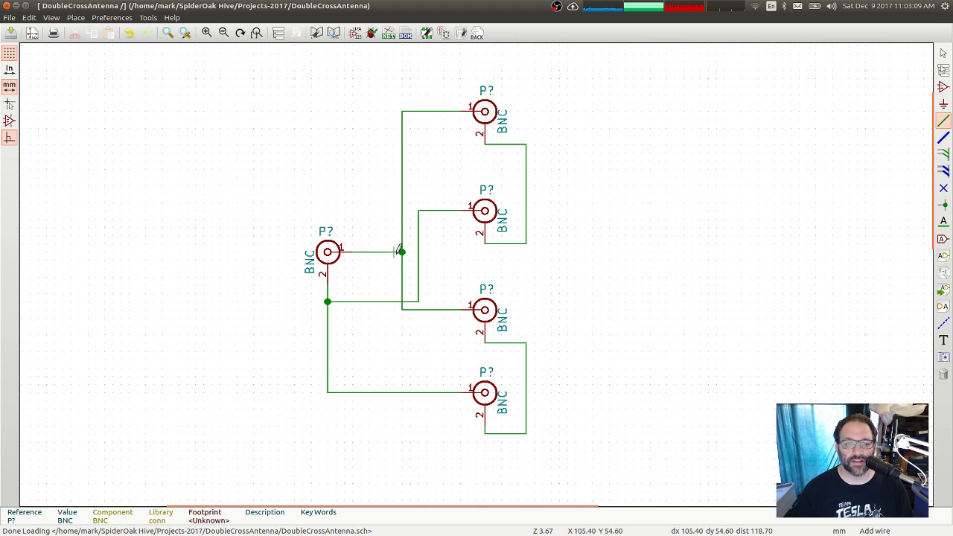
# Annotate the unannotated components on the entire schematic, sorted by X position and using the first free number
pyautogui.click(354, 33)
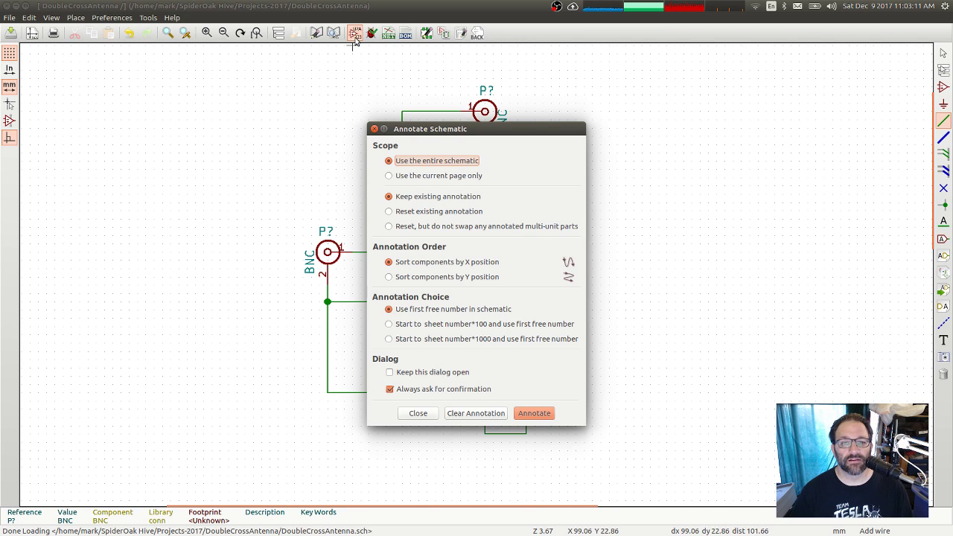
pyautogui.click(534, 414)
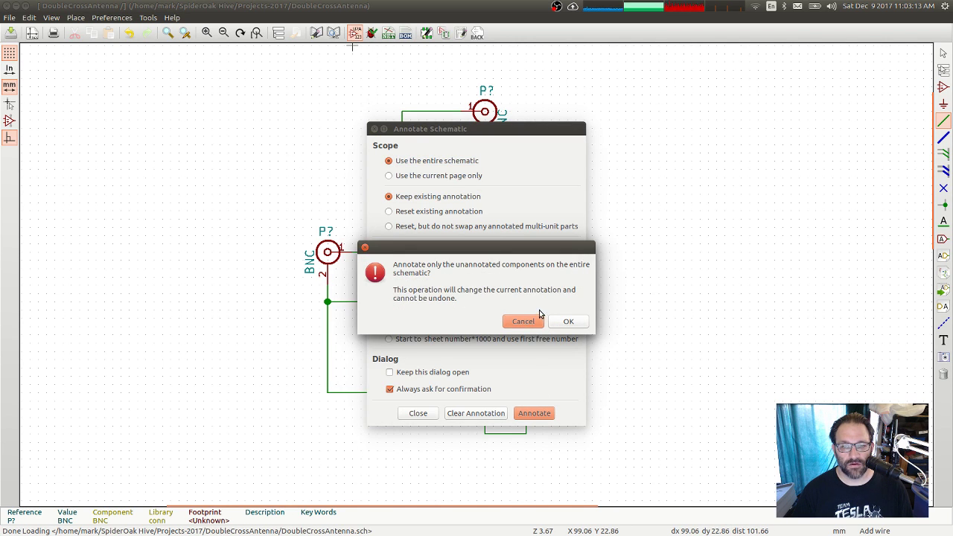
pyautogui.click(523, 321)
pyautogui.click(550, 413)
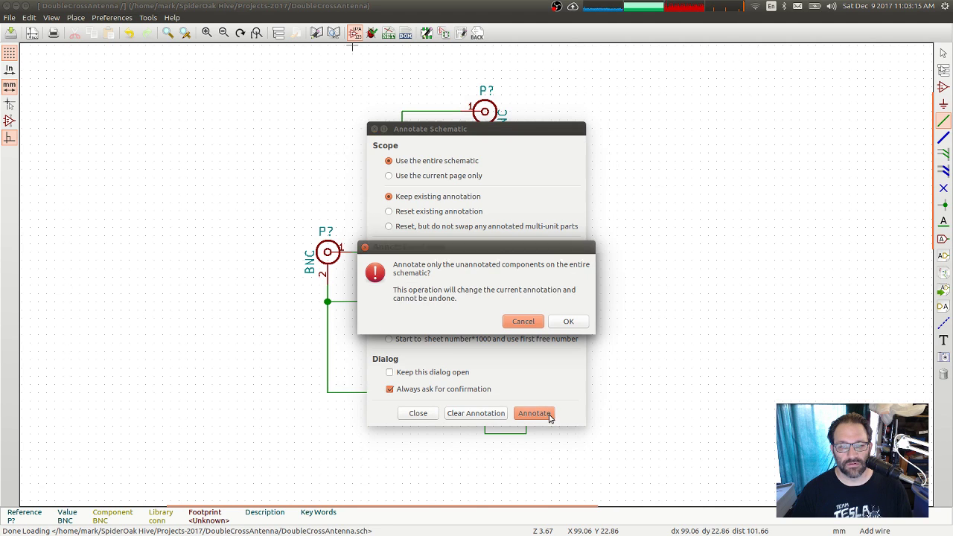
pyautogui.click(570, 322)
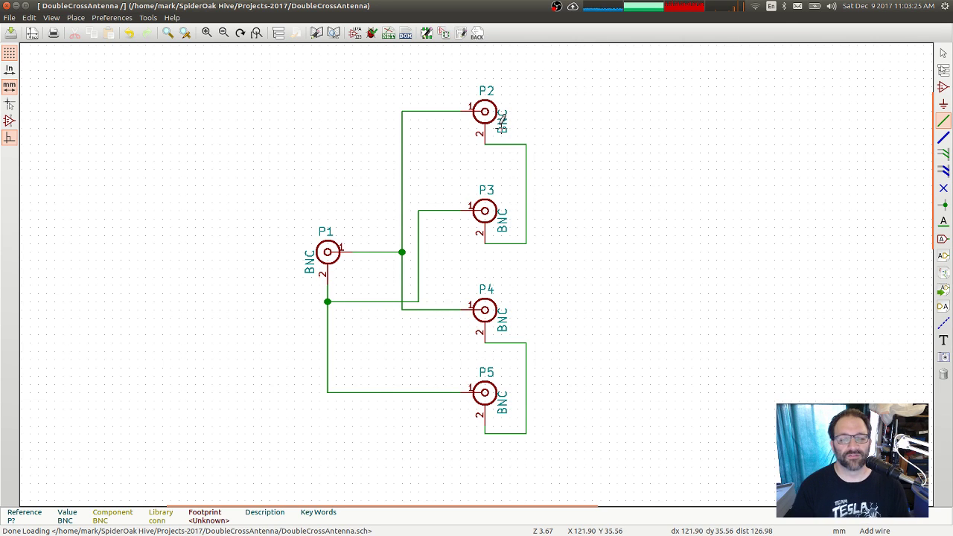
# Set the values of connectors P2, P3, P4 and P5 to Ant1, Ant2, Ant3 and Ant4
pyautogui.press('v')
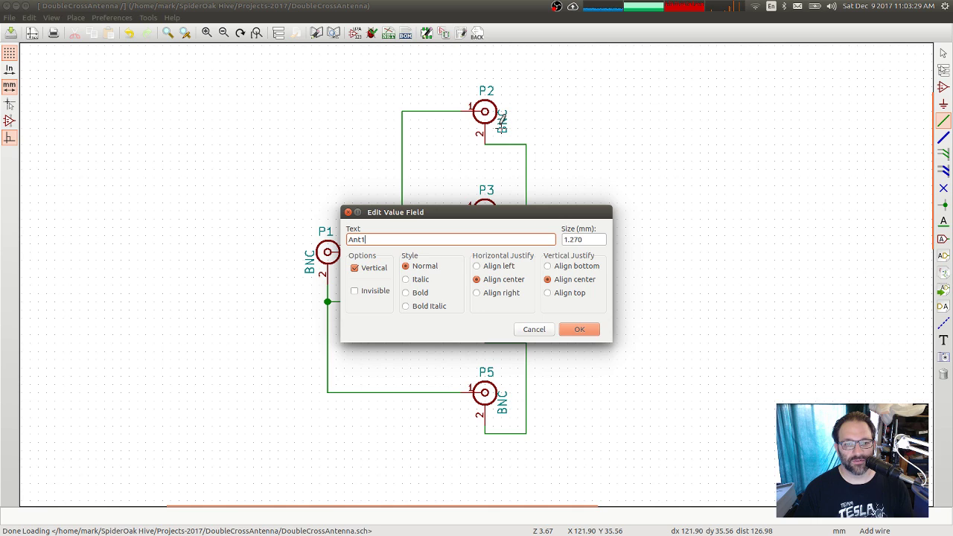
pyautogui.press('Return')
pyautogui.press('v')
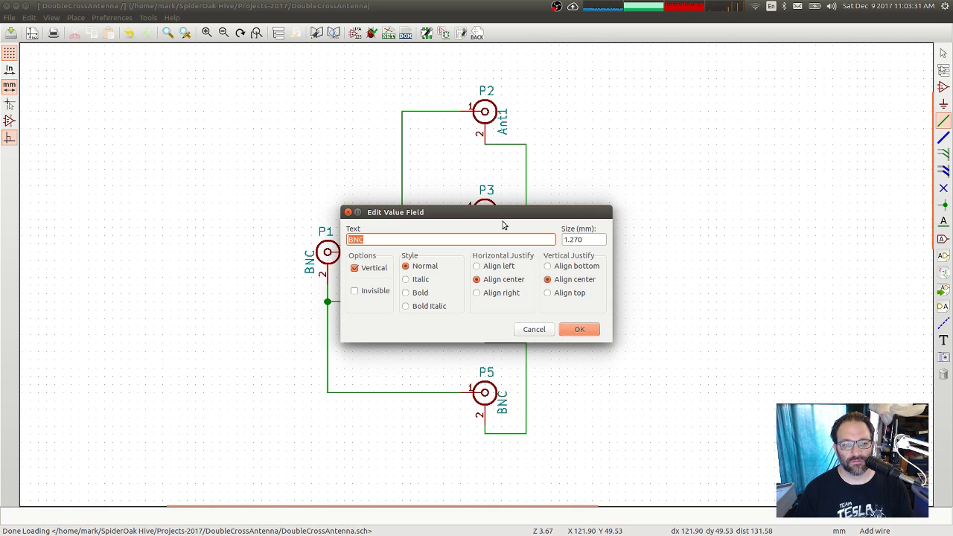
pyautogui.press('Return')
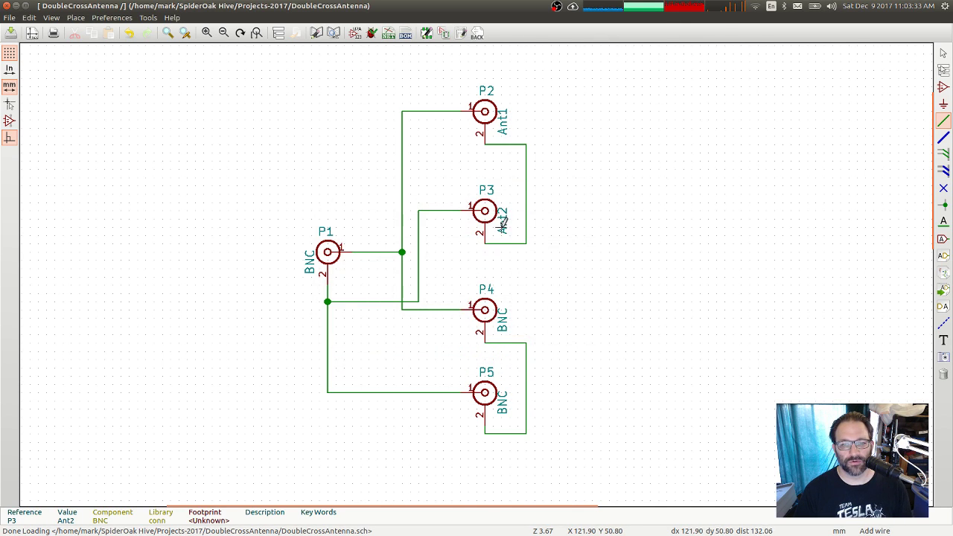
pyautogui.write('vAnt3')
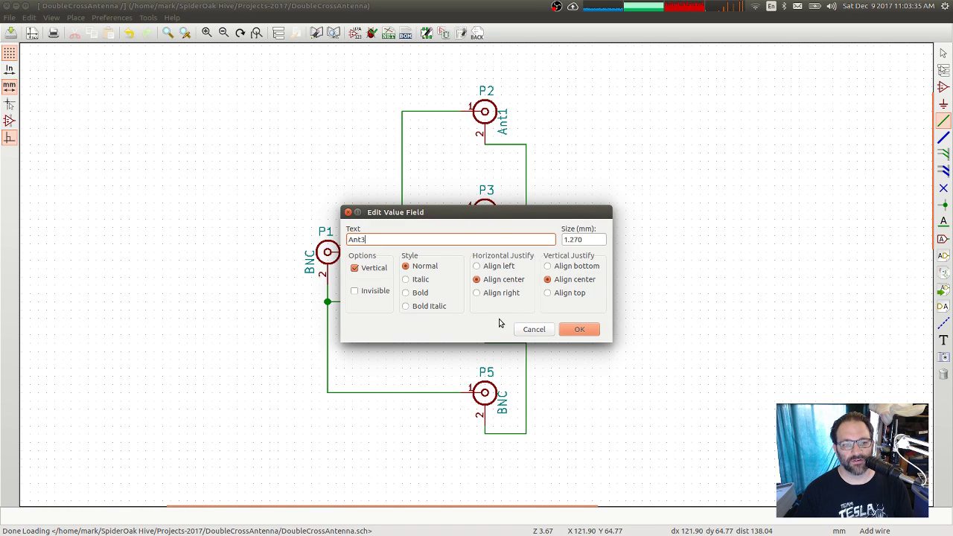
pyautogui.press('Return')
pyautogui.write('vA')
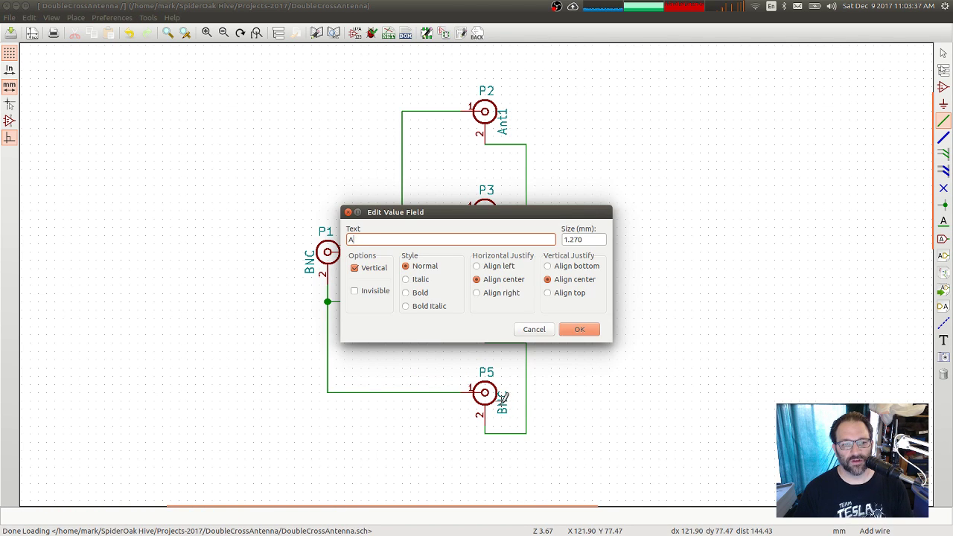
pyautogui.press('Return')
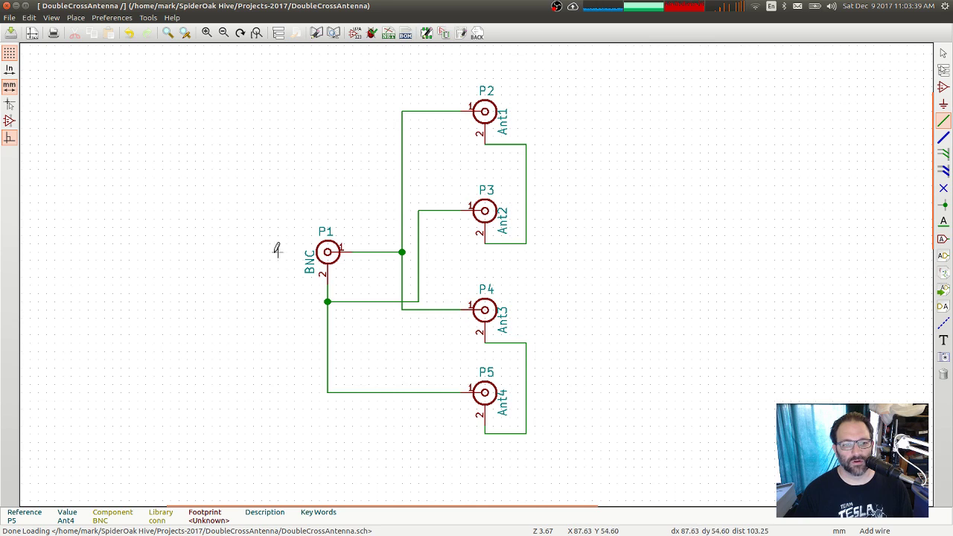
# Set the value of connector P1 to Input
pyautogui.write('vInp')
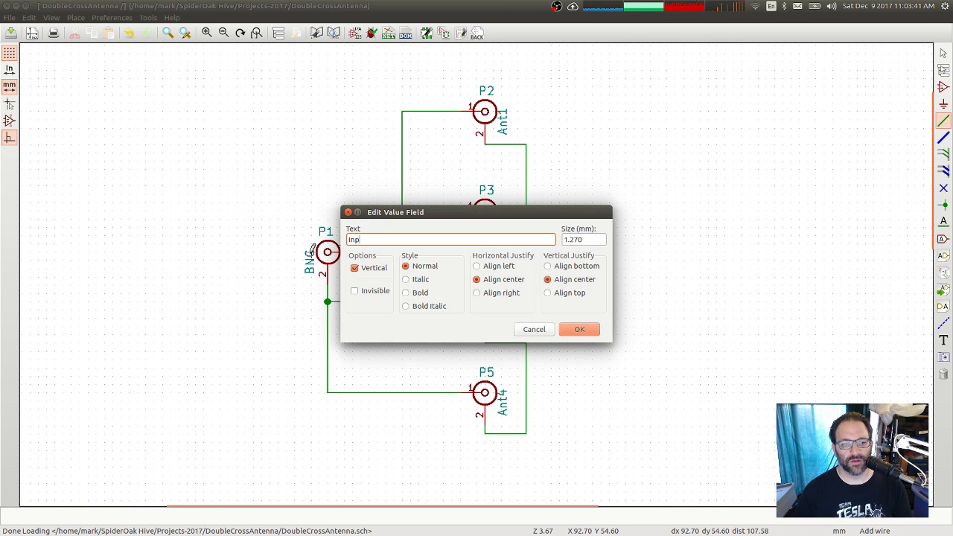
pyautogui.write('ut')
pyautogui.press('Return')
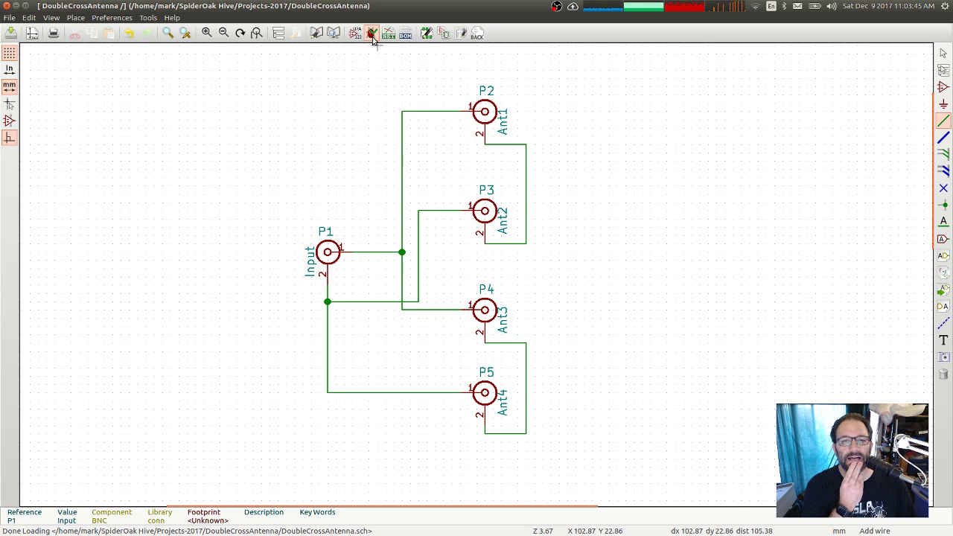
# Open footprint assignment in Cvpcb, select components P1 to P5, and find the SMA_Vertical_Or_Edge footprint in the Libraries library
pyautogui.click(444, 33)
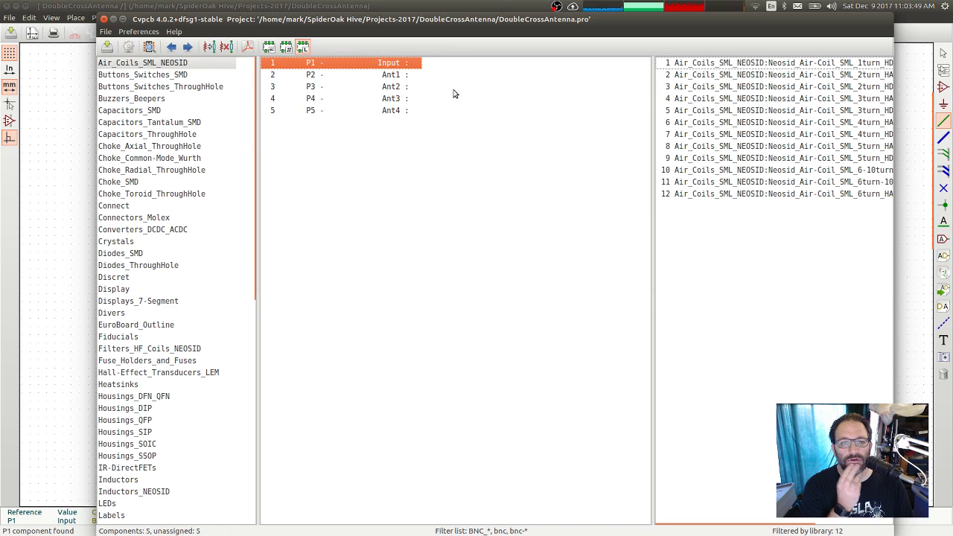
pyautogui.keyDown('shift'); pyautogui.click(399, 111); pyautogui.keyUp('shift')
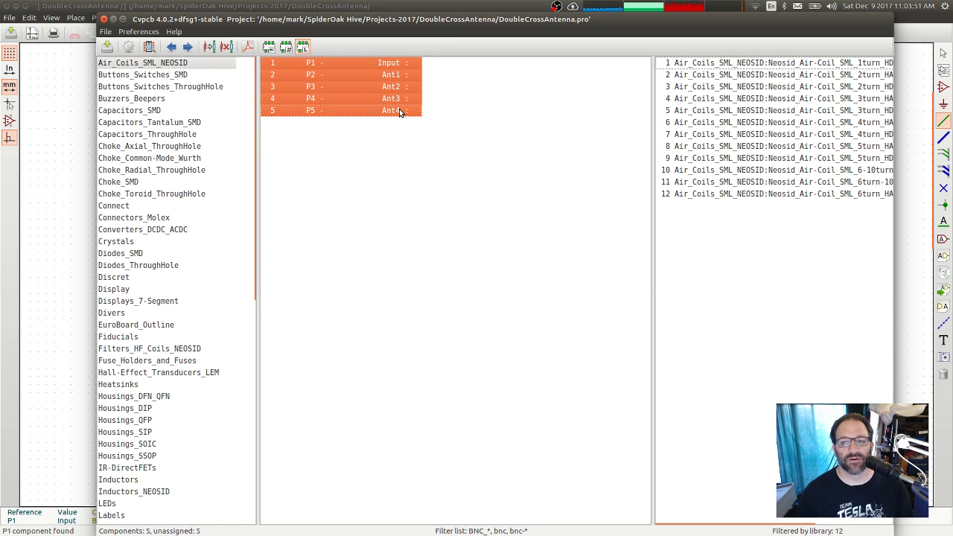
pyautogui.click(117, 207)
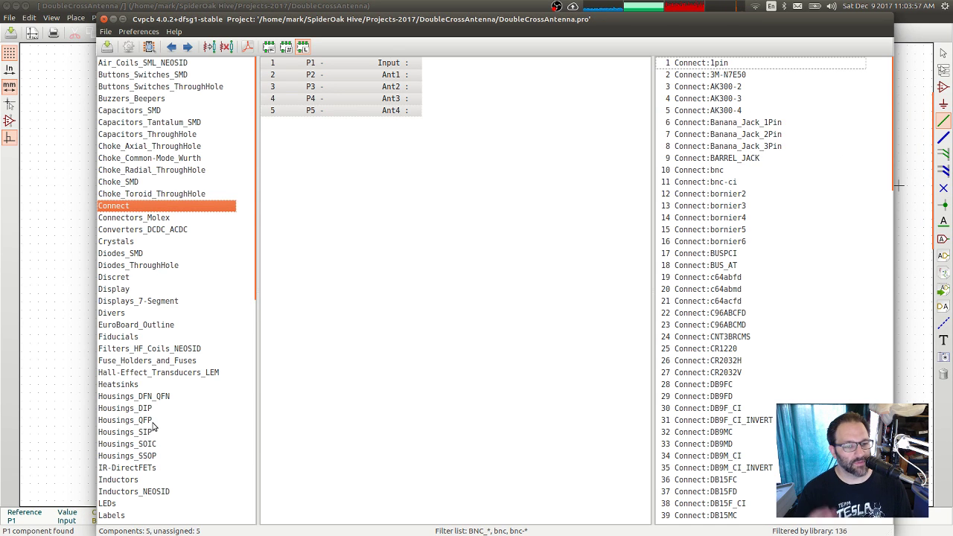
pyautogui.scroll(-8, 152, 426)
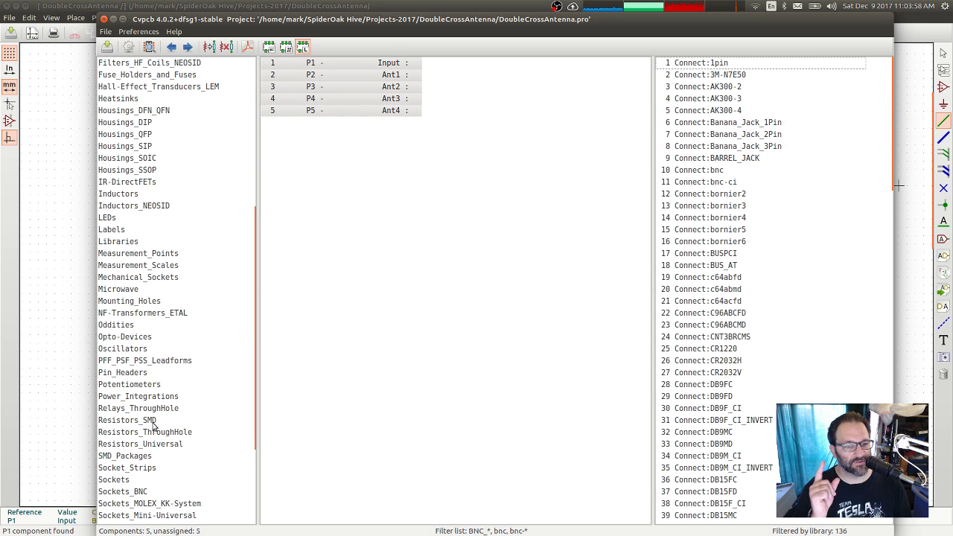
pyautogui.click(118, 242)
pyautogui.scroll(-6, 794, 359)
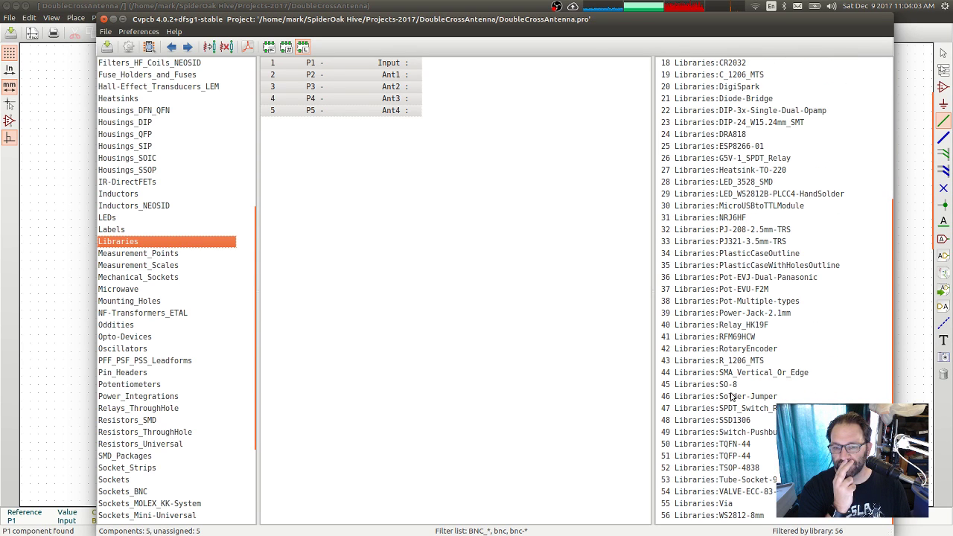
pyautogui.click(741, 373)
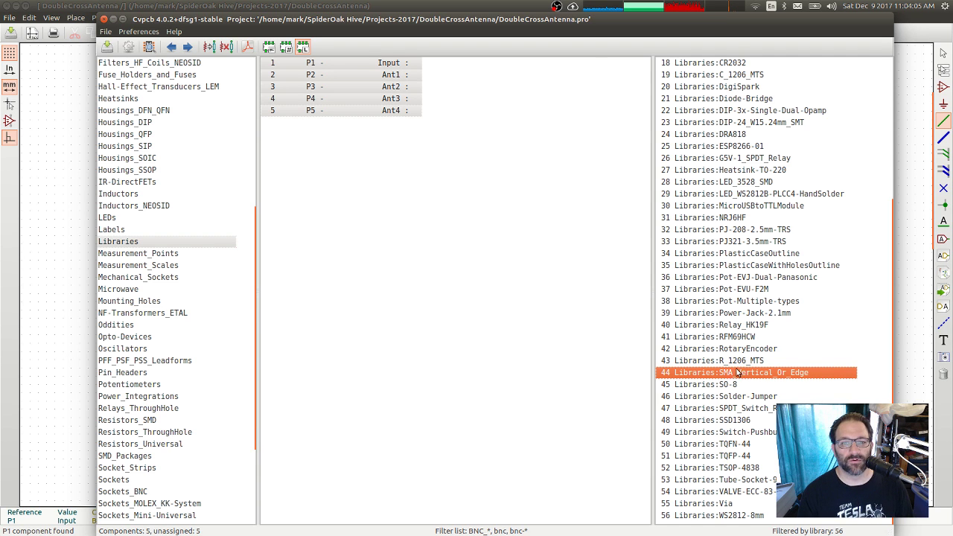
# Preview the SMA_Vertical_Or_Edge footprint to examine its pads, and return to the footprint list
pyautogui.click(150, 47)
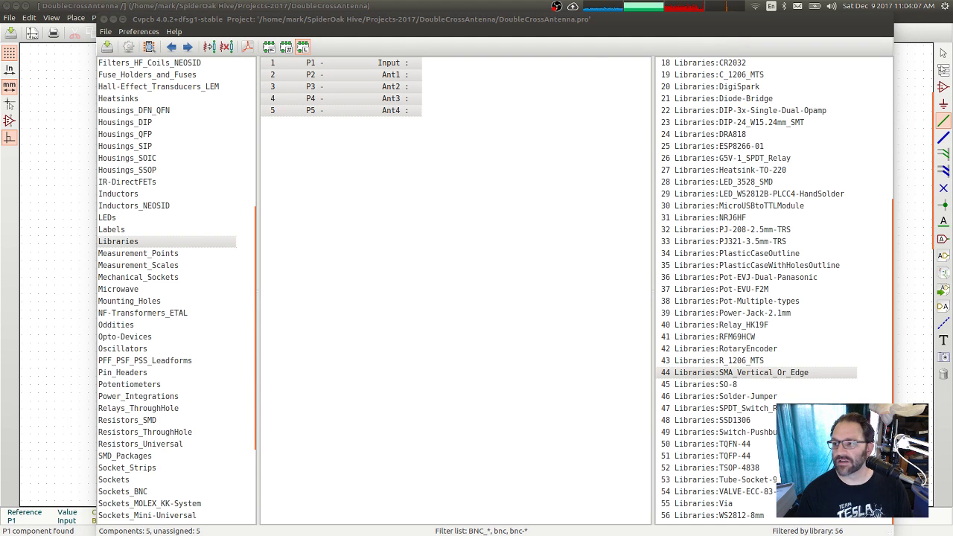
pyautogui.moveTo(0, 186); pyautogui.dragTo(247, 60)
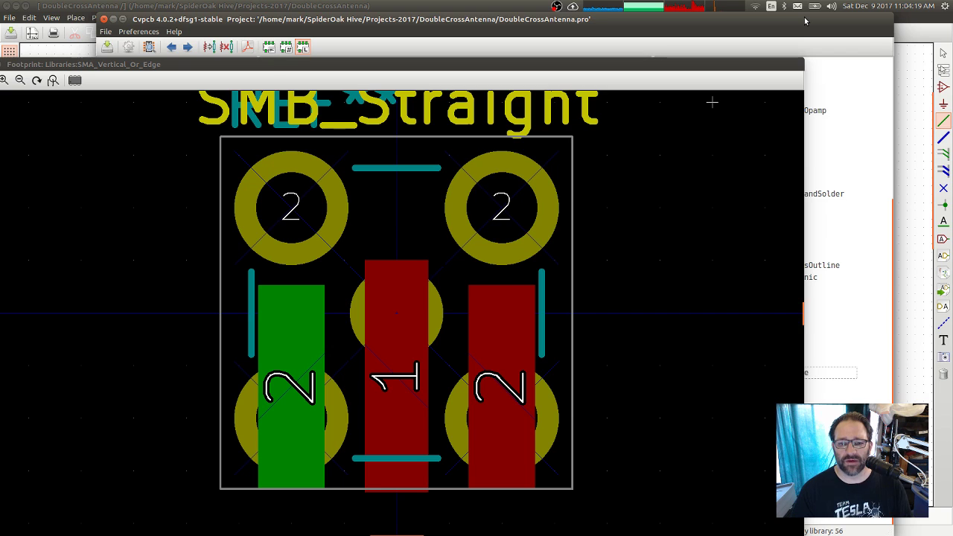
pyautogui.click(804, 21)
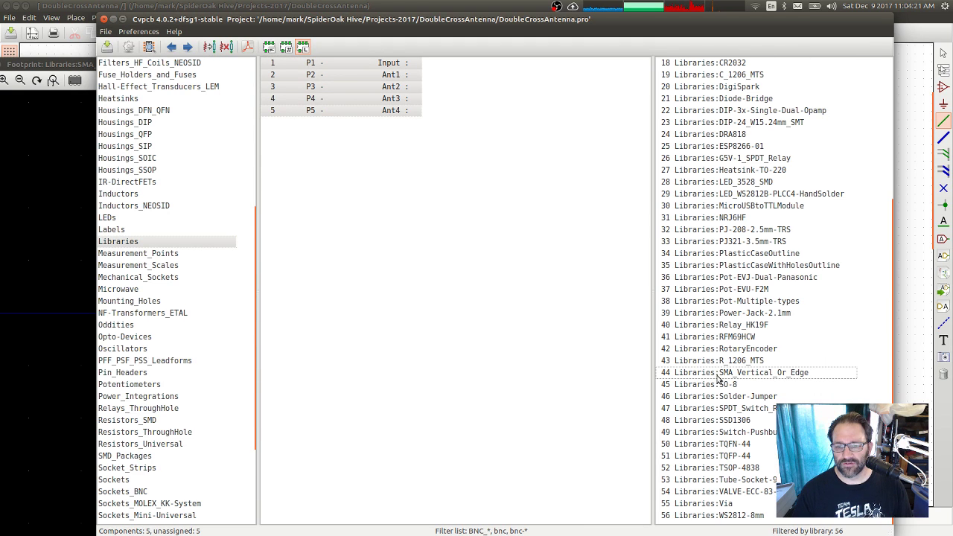
# Assign the SMA_Vertical_Or_Edge footprint to P1 through P5, save the associations, and close Cvpcb
pyautogui.doubleClick(722, 374)
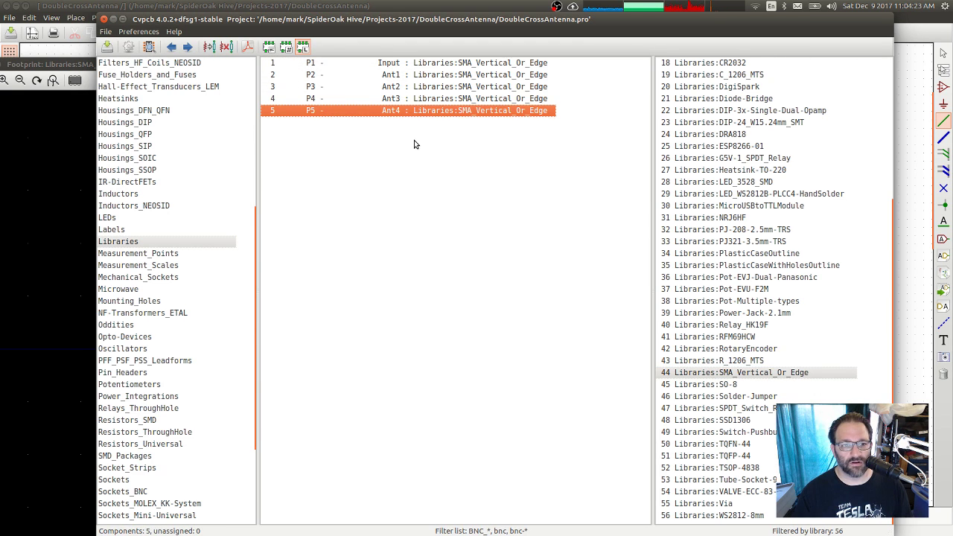
pyautogui.click(107, 47)
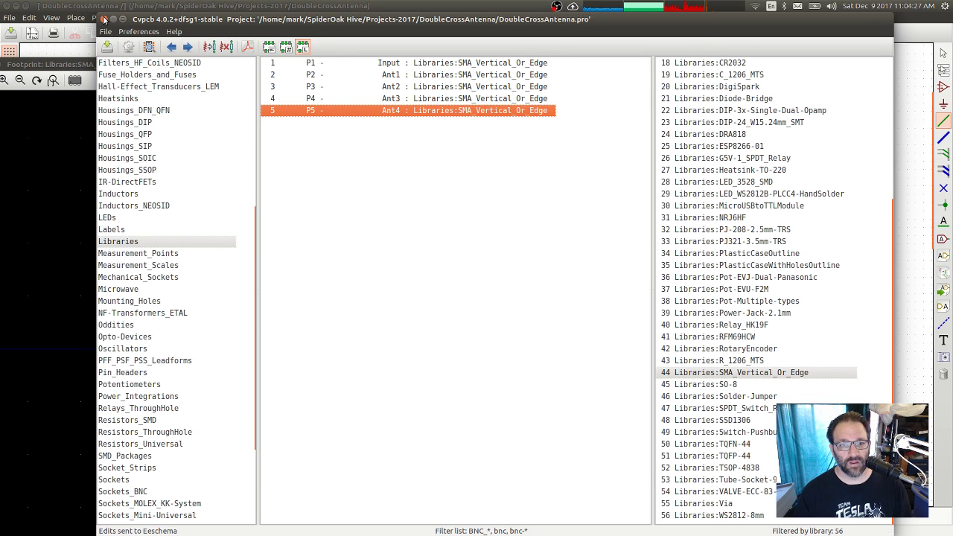
pyautogui.click(103, 18)
# Switch from the schematic to the project's board layout in Pcbnew
pyautogui.click(429, 35)
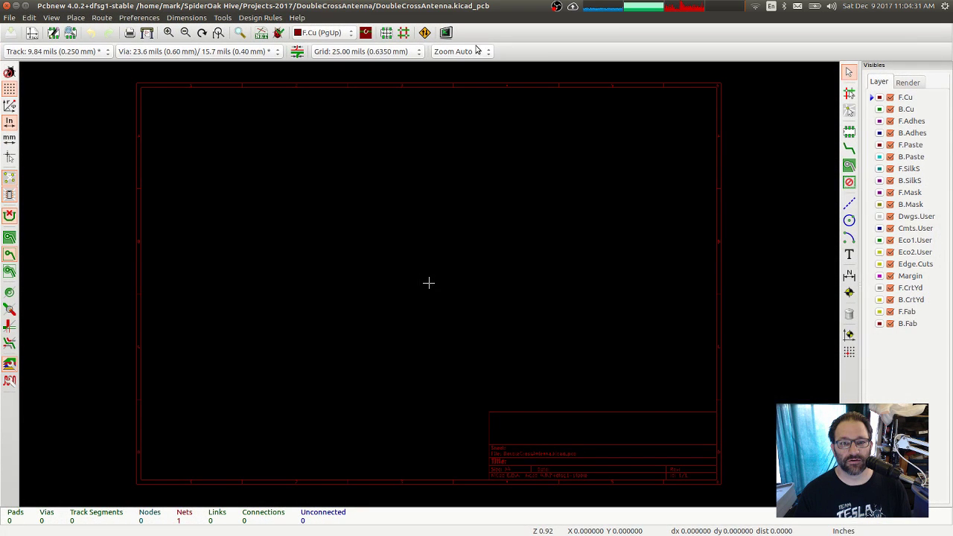
# Return to the schematic, generate its netlist in the default Pcbnew format, and save it as DoubleCrossAntenna.net
pyautogui.click(6, 5)
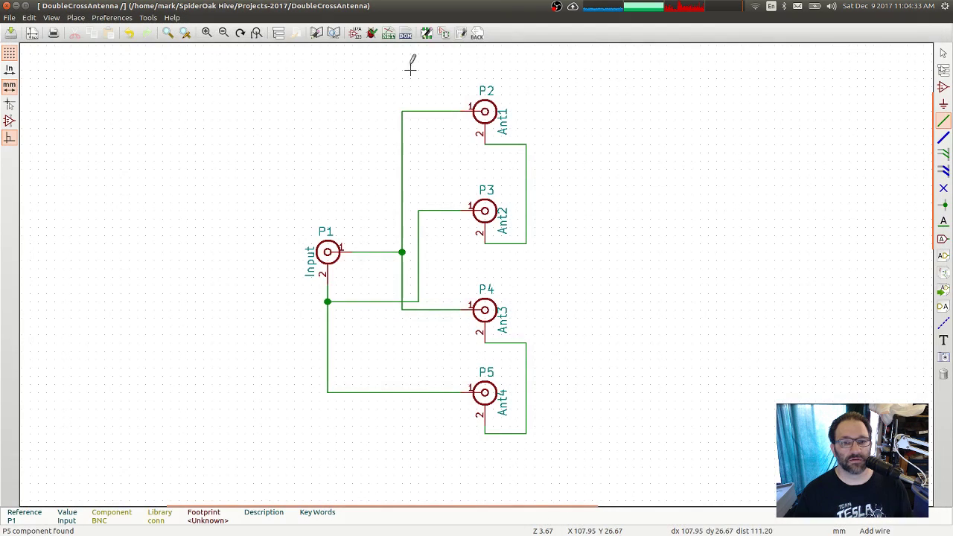
pyautogui.click(387, 34)
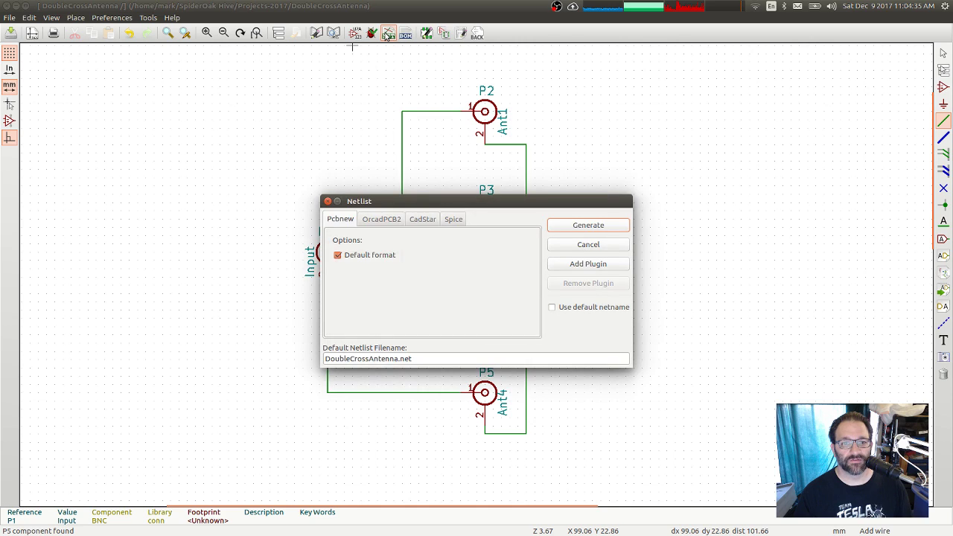
pyautogui.click(596, 225)
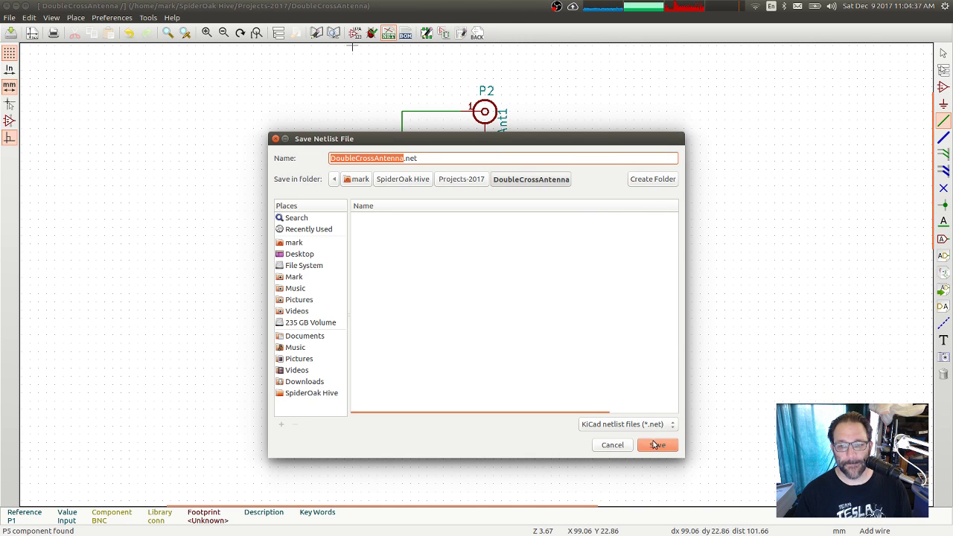
pyautogui.click(655, 444)
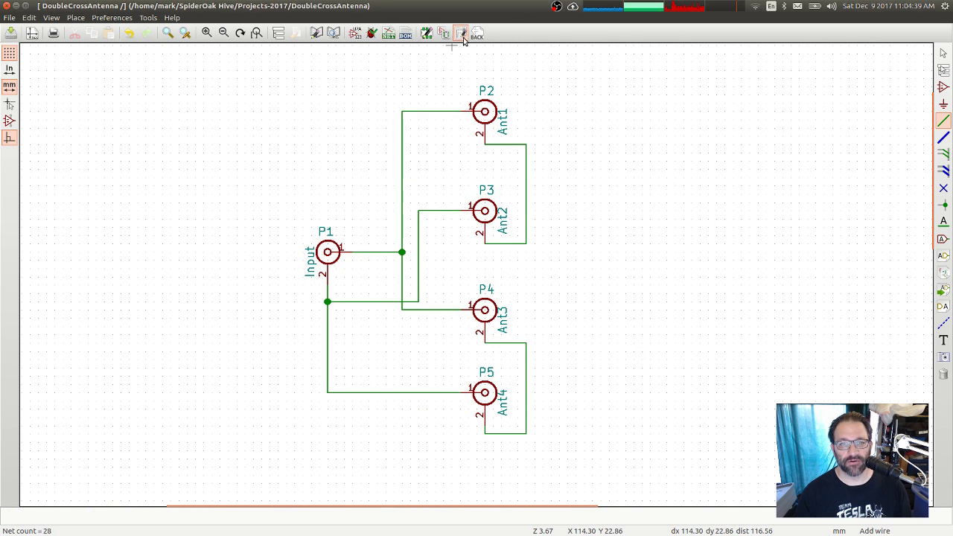
# Reopen the board layout in Pcbnew and read the current netlist to import the five connector footprints
pyautogui.click(462, 36)
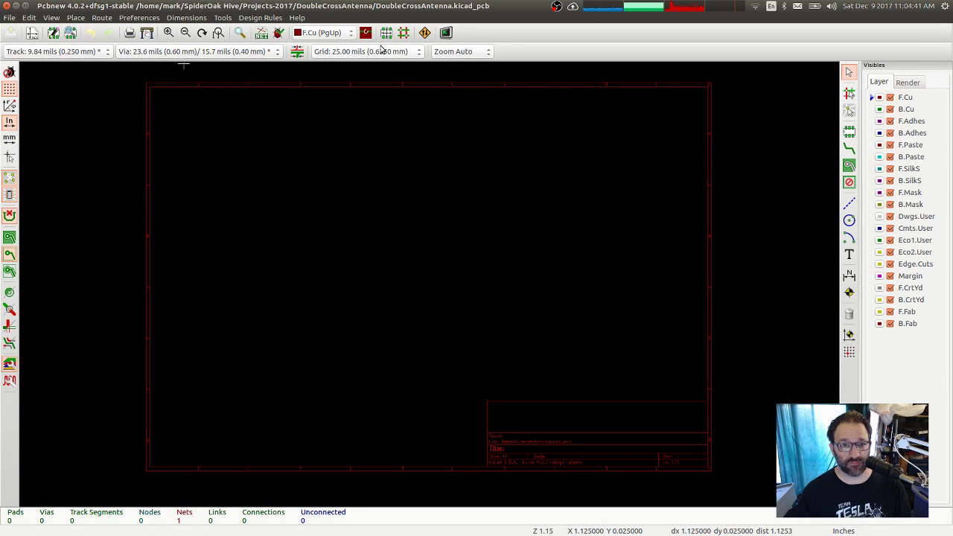
pyautogui.click(264, 35)
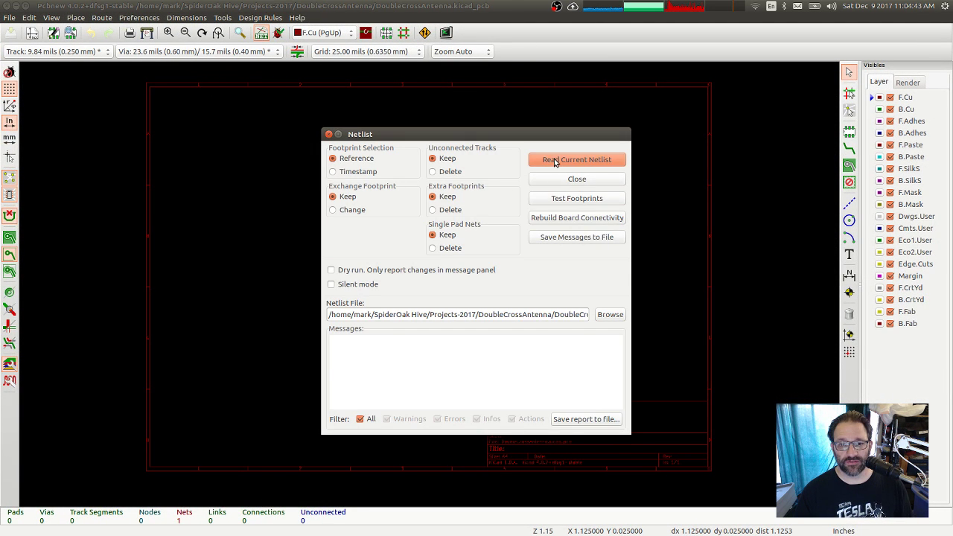
pyautogui.click(555, 161)
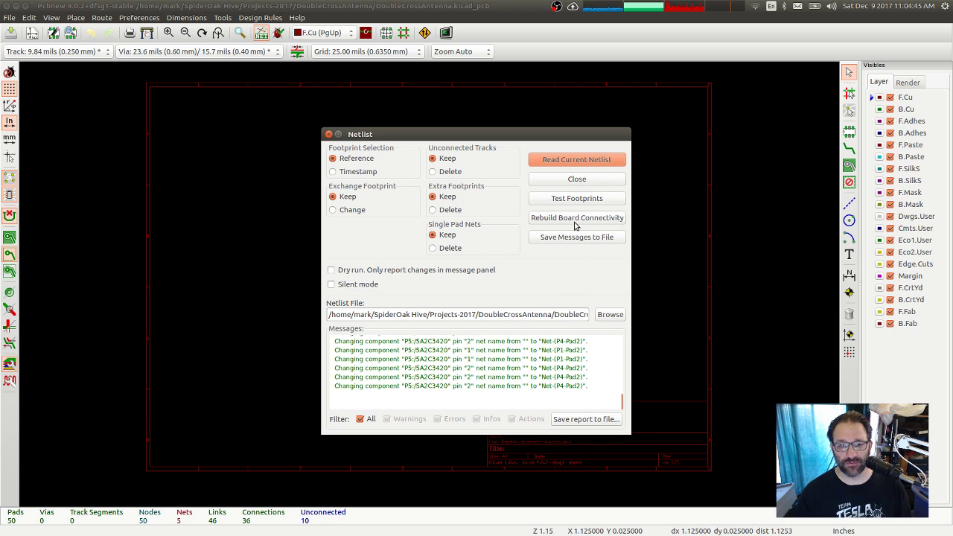
pyautogui.click(577, 179)
# Move the P1 input footprint out of the stacked connectors into open space to their left
pyautogui.scroll(5, 427, 272)
pyautogui.click(469, 277)
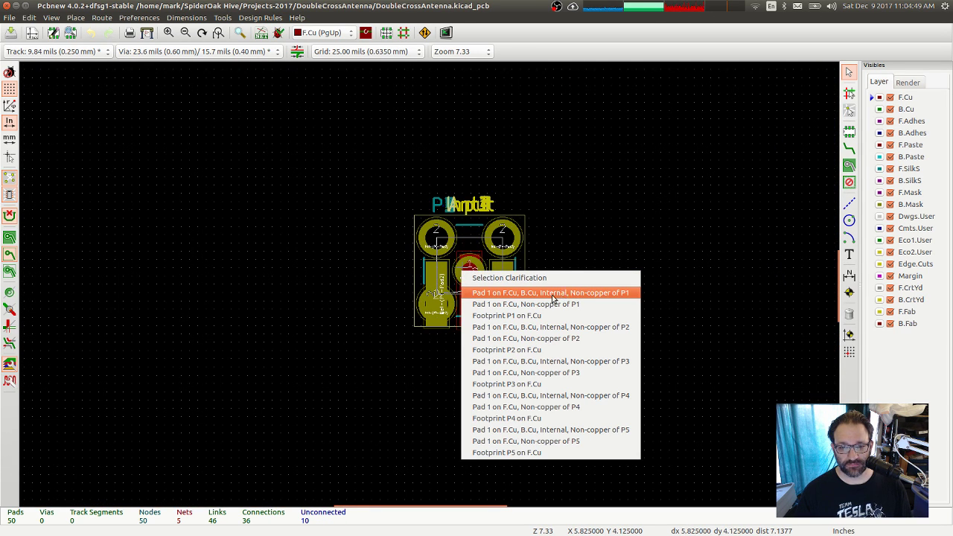
pyautogui.click(525, 317)
pyautogui.click(165, 284)
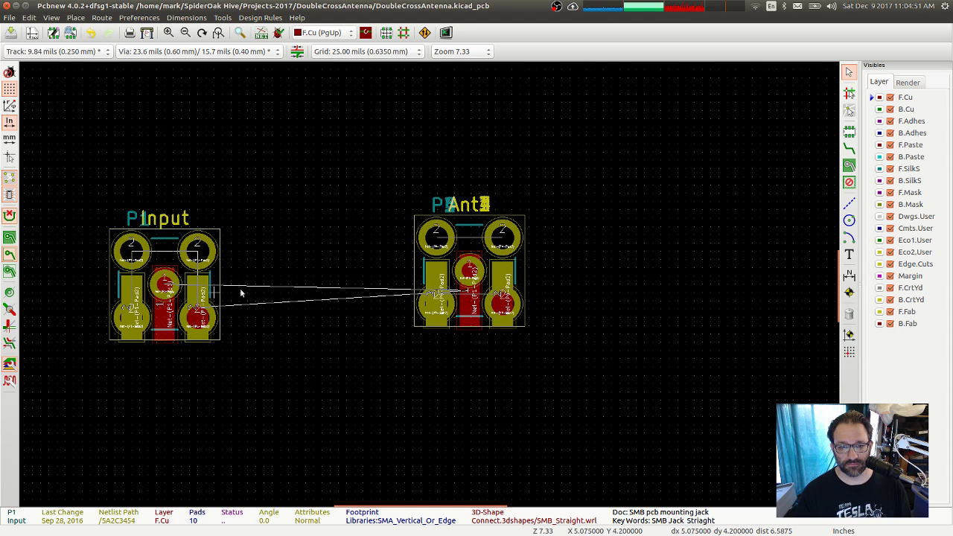
# Move footprint P2 from the stack to its right, and place P3 directly below P2
pyautogui.click(485, 276)
pyautogui.click(511, 317)
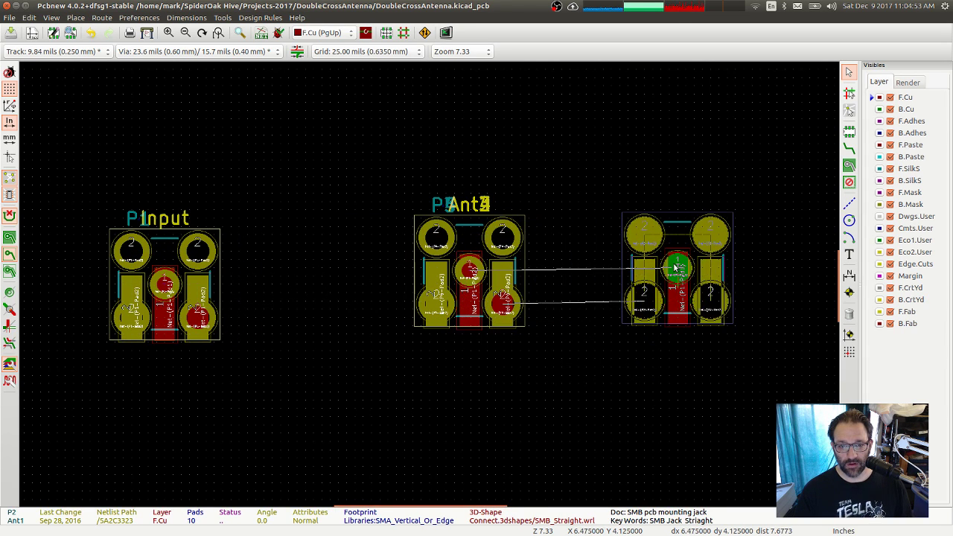
pyautogui.click(677, 266)
pyautogui.click(480, 274)
pyautogui.click(512, 312)
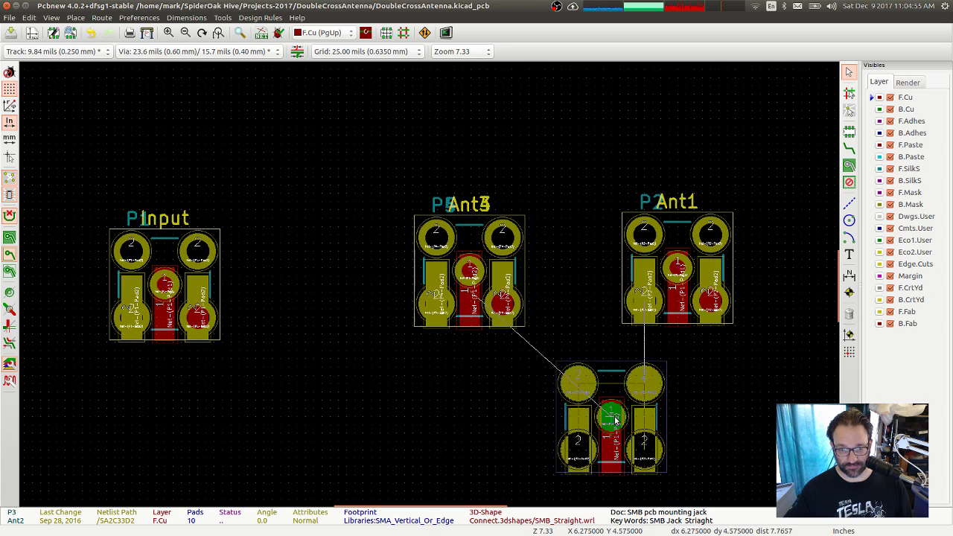
pyautogui.click(669, 407)
# Separate the last two stacked connectors by moving footprint P4 above the original stack position and P5 below it
pyautogui.click(471, 272)
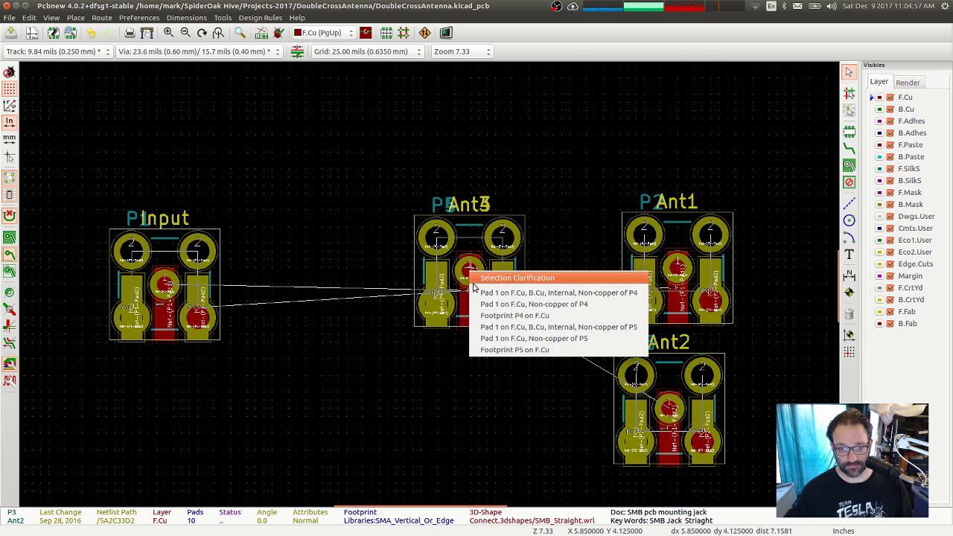
pyautogui.click(511, 321)
pyautogui.click(463, 136)
pyautogui.click(471, 272)
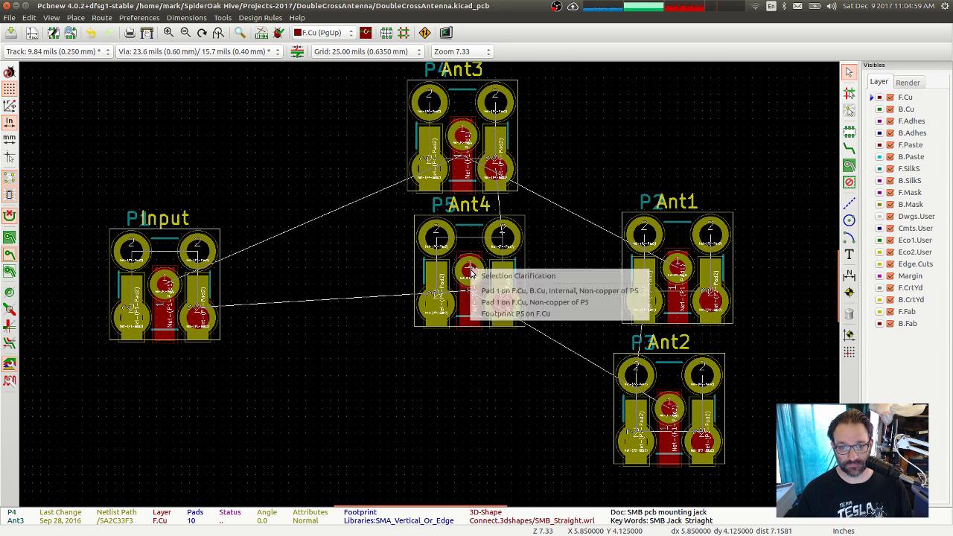
pyautogui.click(506, 313)
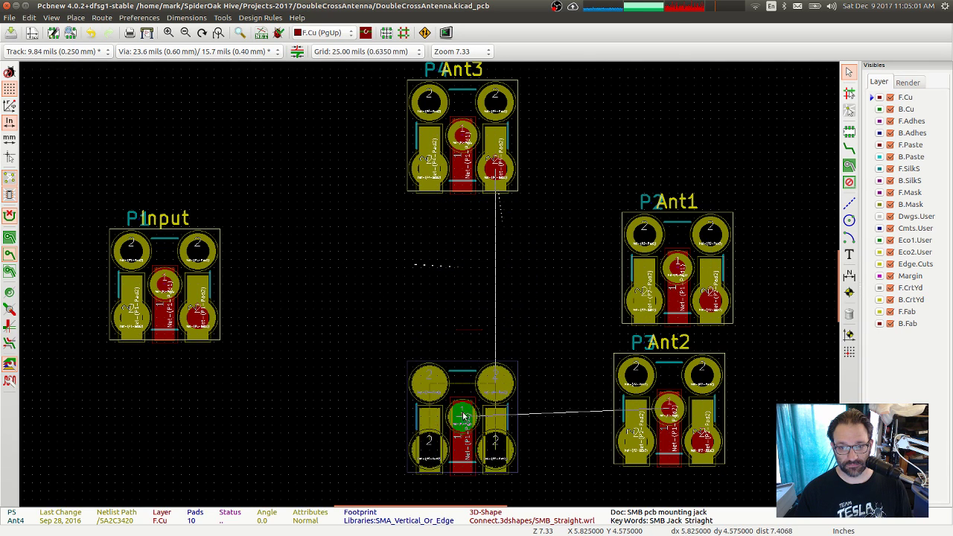
pyautogui.click(468, 400)
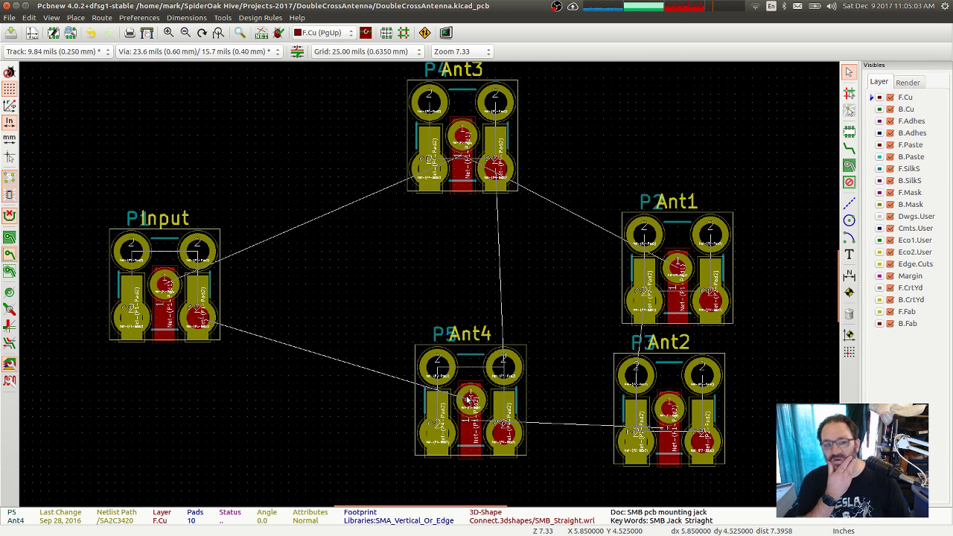
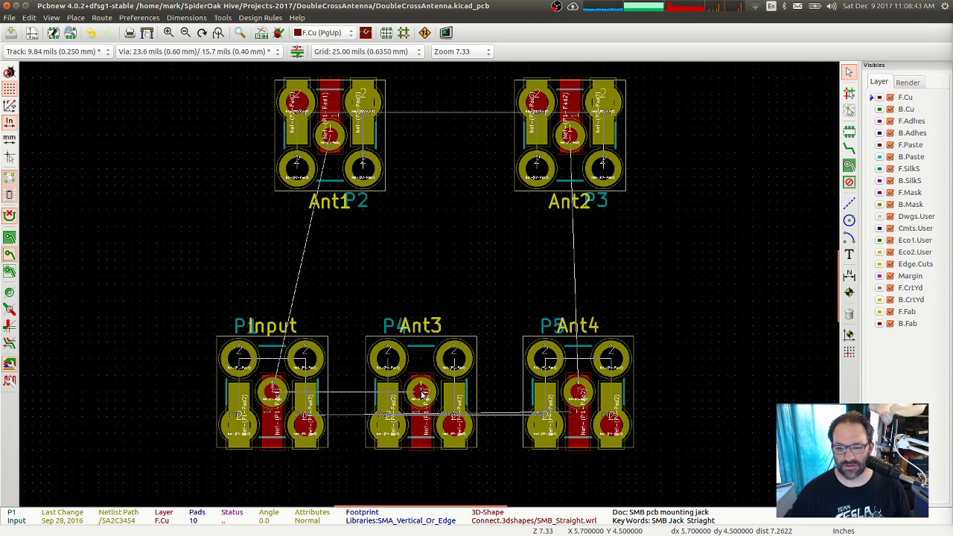
# Move footprint P4 farther right along the lower row to X 6.0 in, Y 4.5 in
pyautogui.click(421, 393)
pyautogui.click(449, 437)
pyautogui.press('m')
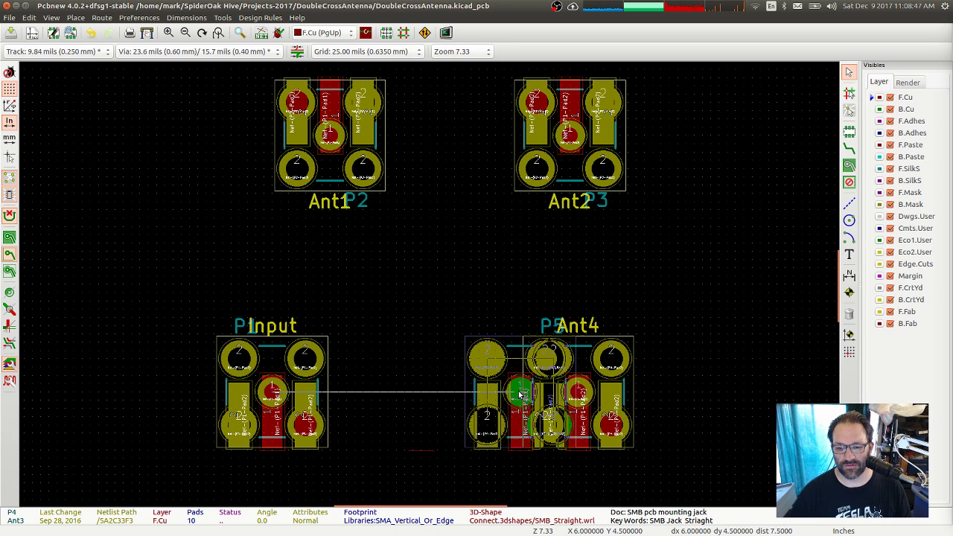
pyautogui.click(520, 393)
# Move footprint P5 to the right of P4, centered at X 6.5 in, Y 4.5 in
pyautogui.click(606, 390)
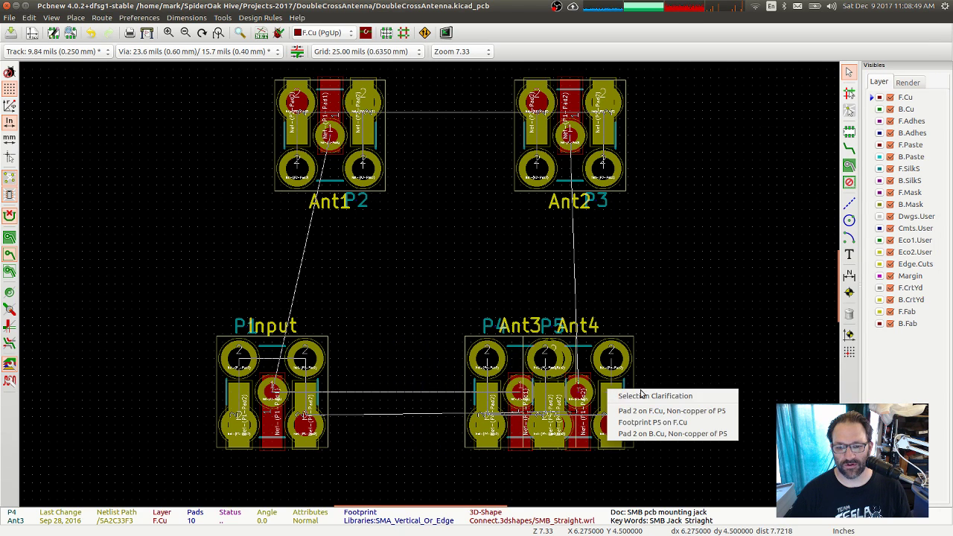
pyautogui.click(652, 422)
pyautogui.press('m')
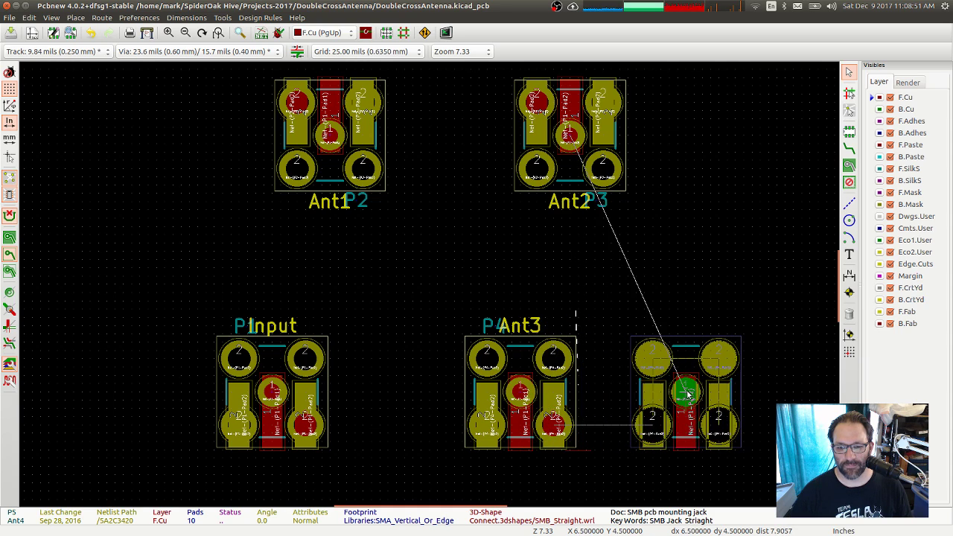
pyautogui.click(694, 390)
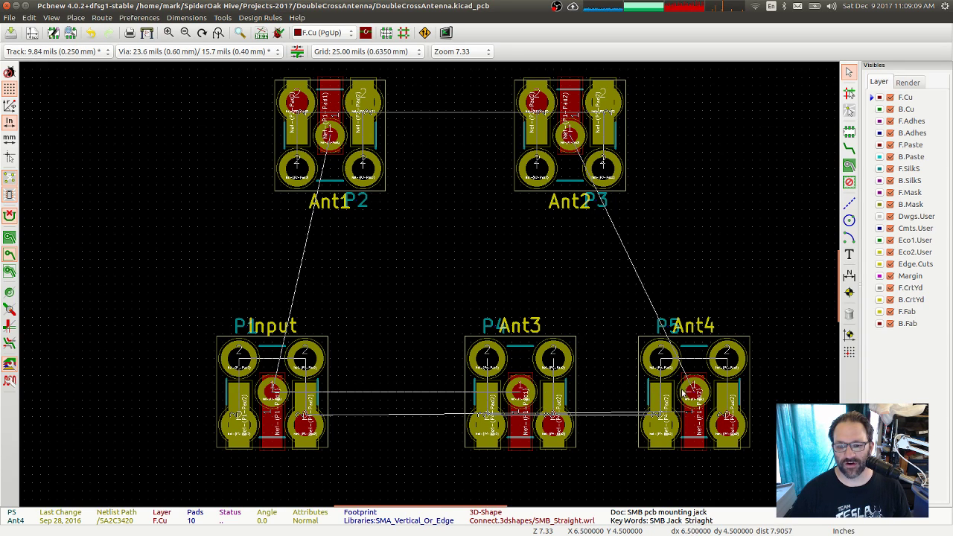
pyautogui.press('m')
pyautogui.click(737, 434)
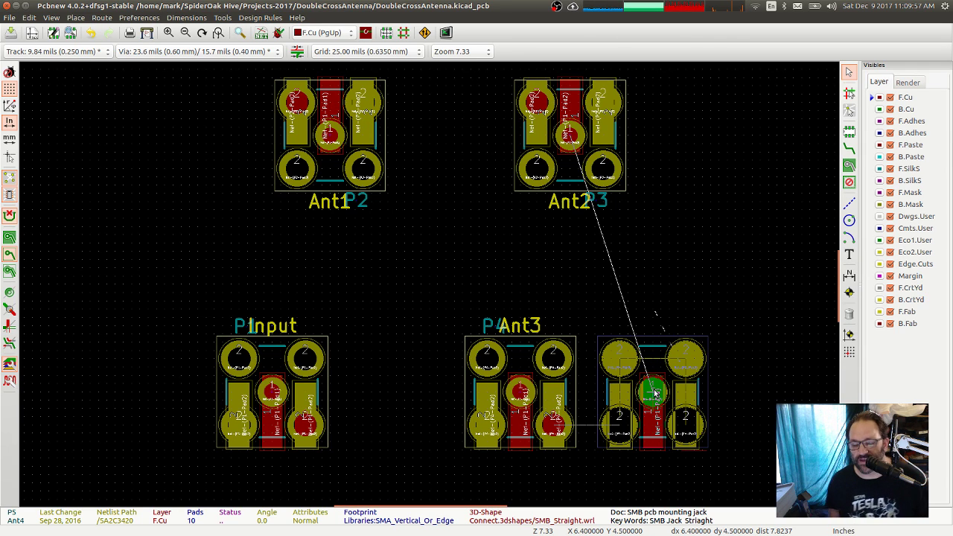
pyautogui.press('r')
pyautogui.press('r')
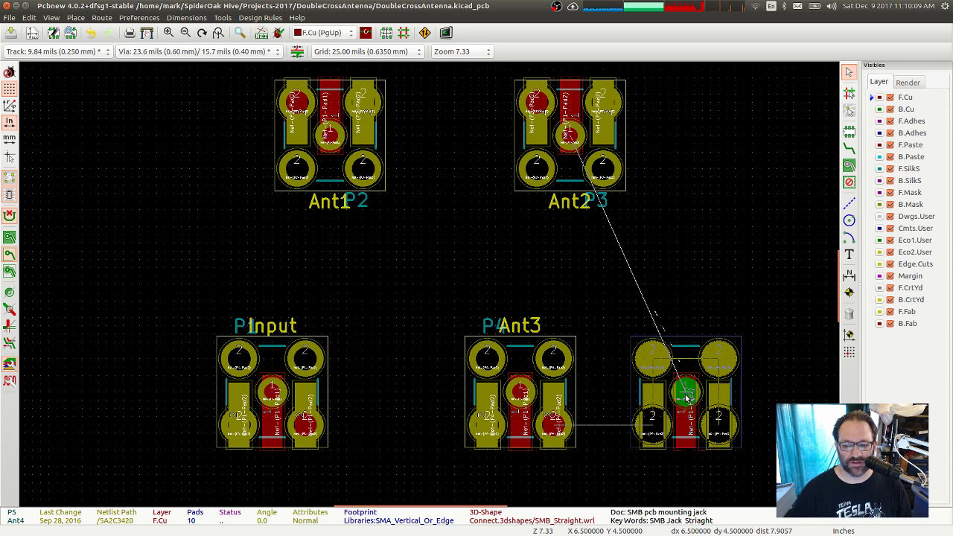
pyautogui.click(688, 398)
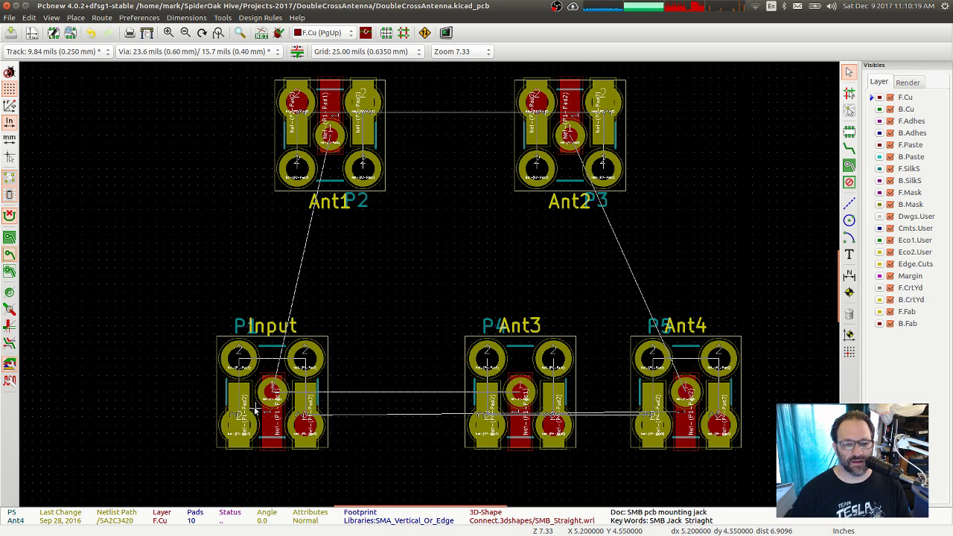
# Move footprint P1 right along the lower row to X 5.5 in, matching the spacing between P4 and P5
pyautogui.press('m')
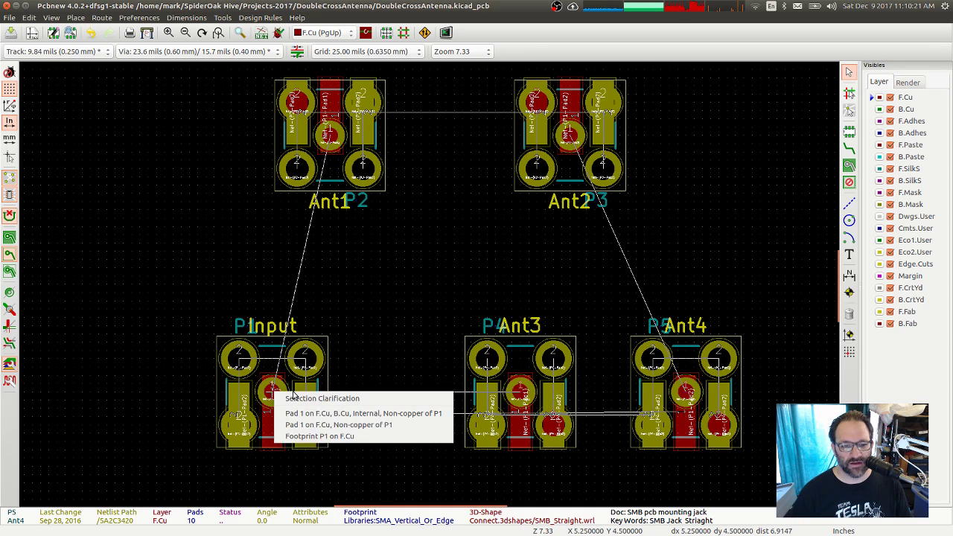
pyautogui.click(304, 435)
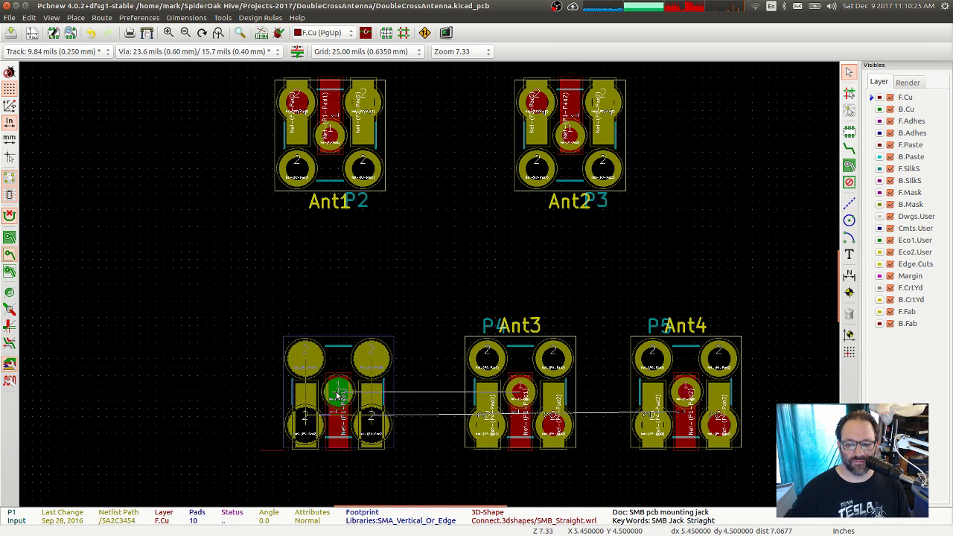
pyautogui.click(357, 394)
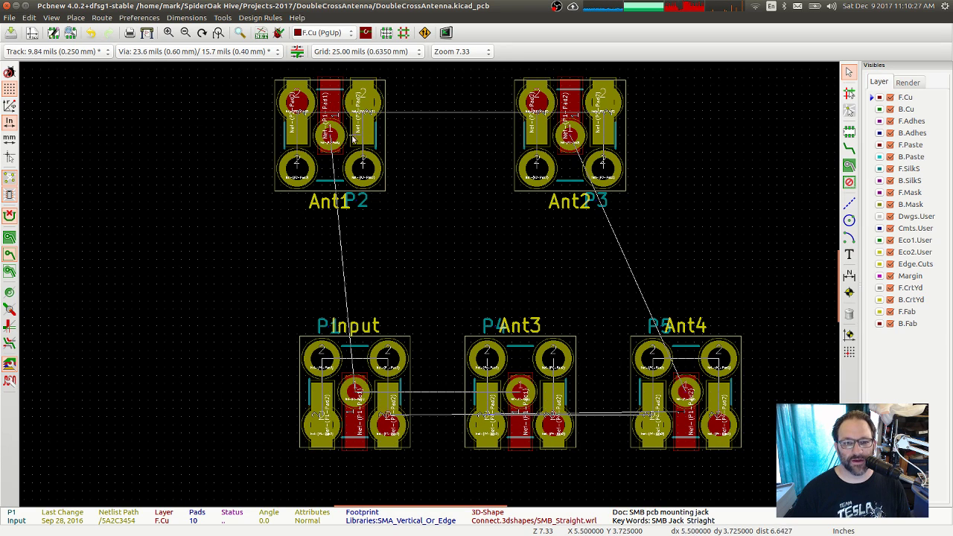
# Stagger the upper row over the gaps in the lower row: place P3 at X 6.25 in and P2 at X 5.75 in, both at Y 3.975 in
pyautogui.press('m')
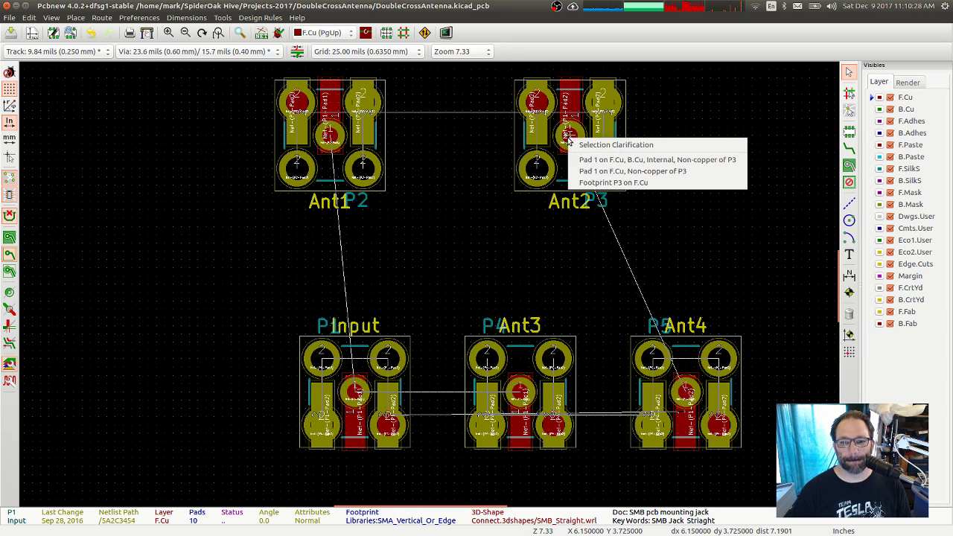
pyautogui.click(593, 183)
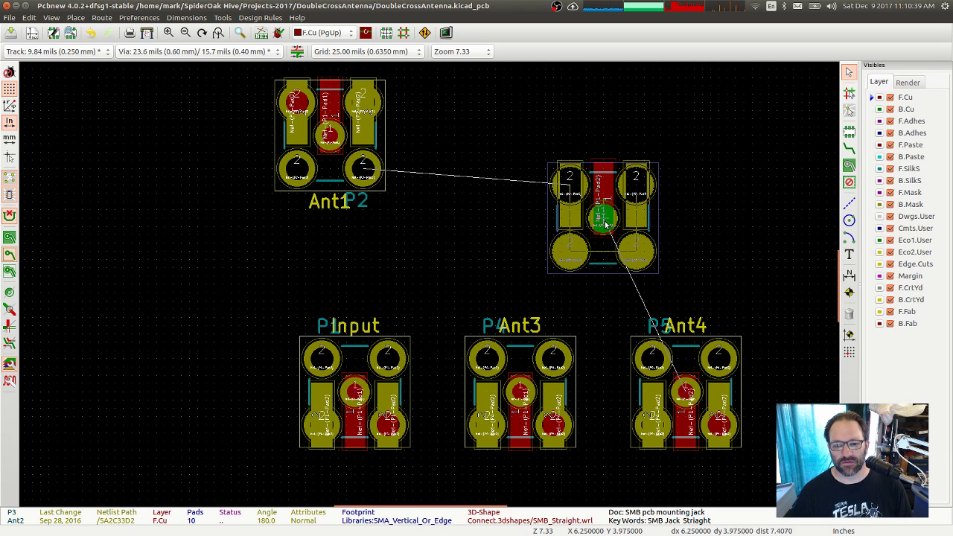
pyautogui.click(605, 224)
pyautogui.press('m')
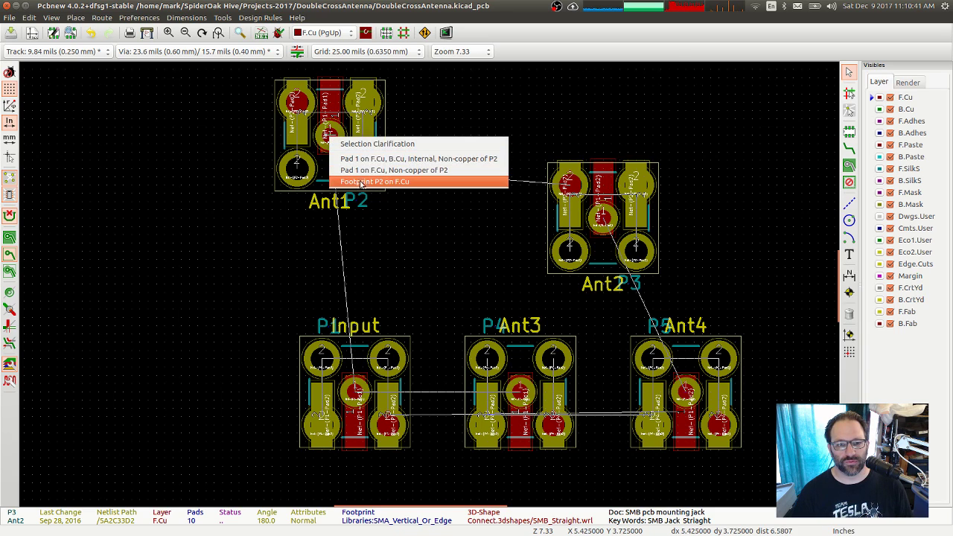
pyautogui.click(364, 185)
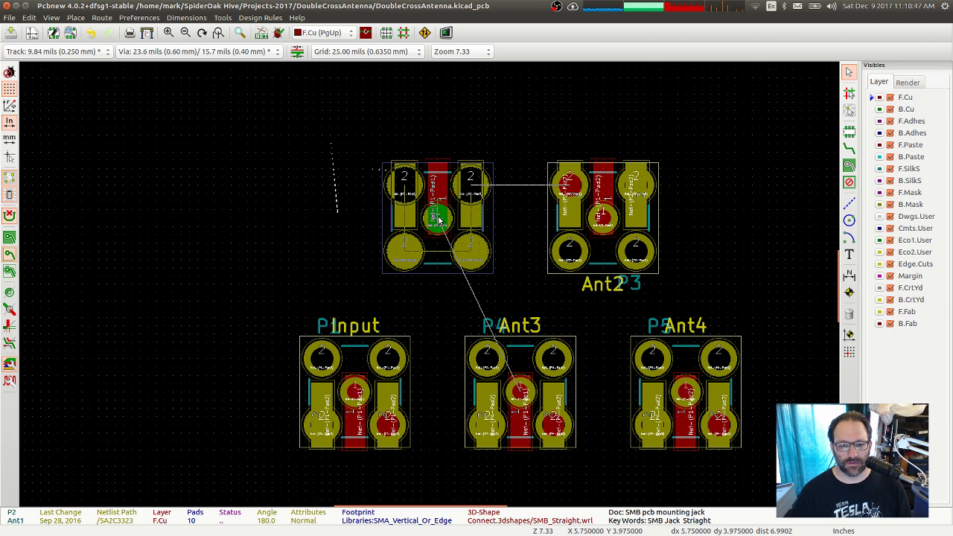
pyautogui.click(437, 218)
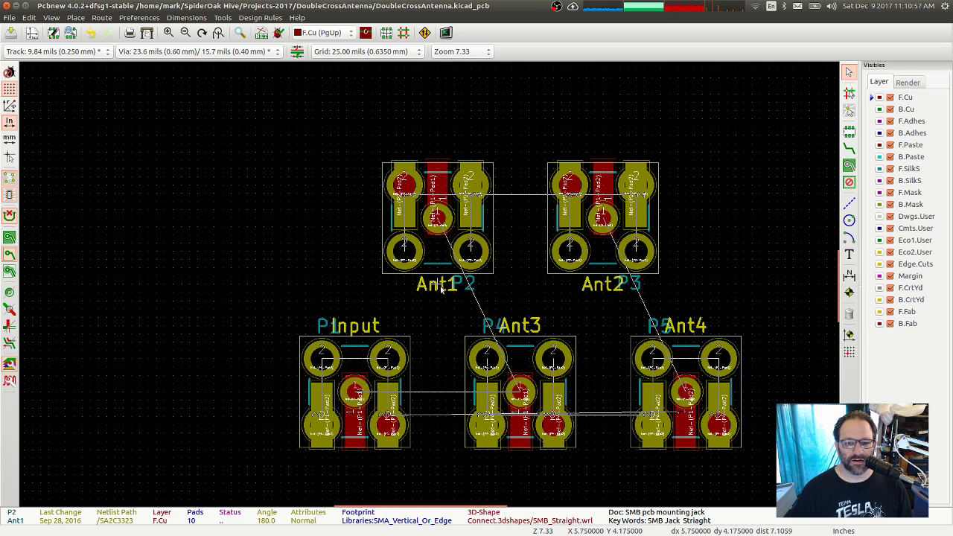
# Move the P2 and P3 reference labels above their connector footprints
pyautogui.click(463, 286)
pyautogui.moveTo(463, 286); pyautogui.dragTo(437, 102)
pyautogui.moveTo(625, 278); pyautogui.dragTo(602, 113)
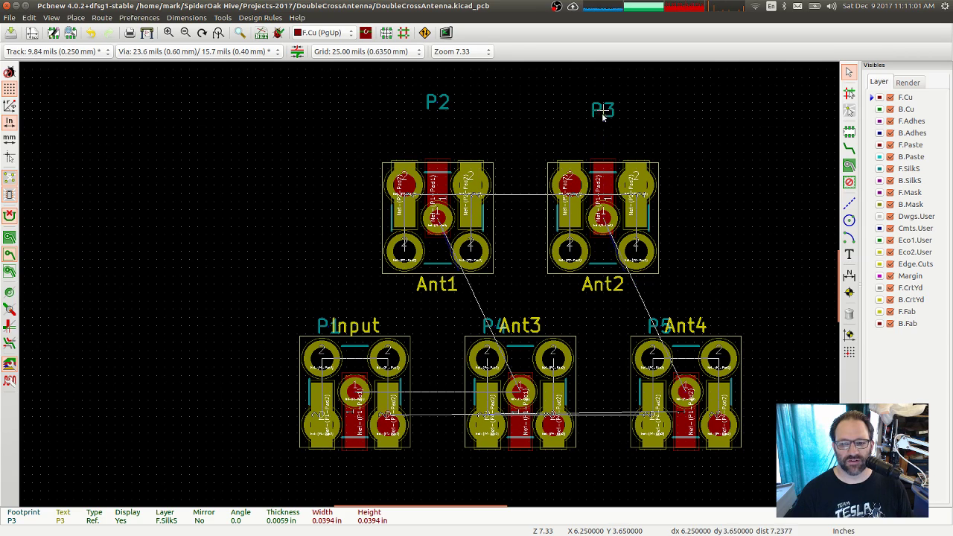
# Move the P5, P4 and P1 reference labels below their connector footprints in the lower row
pyautogui.moveTo(655, 326); pyautogui.dragTo(702, 490)
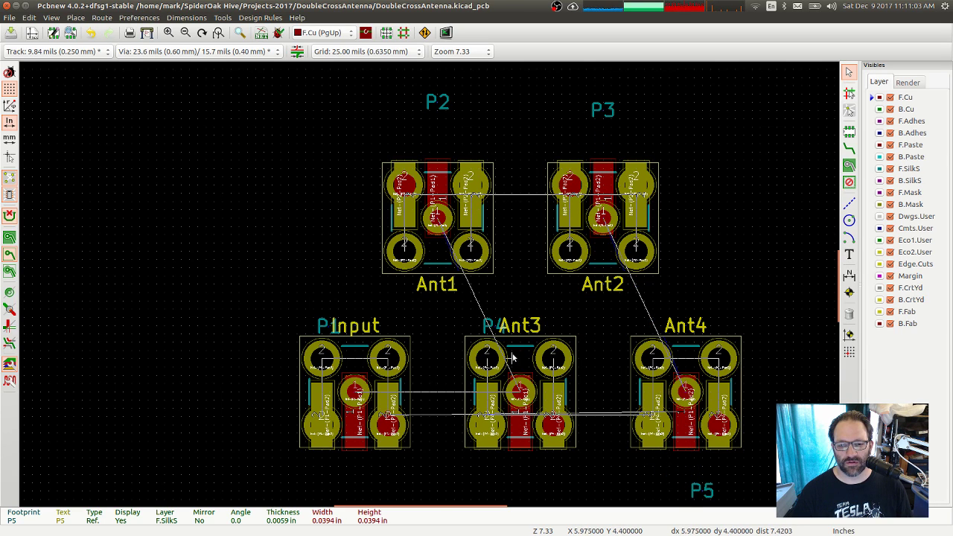
pyautogui.moveTo(485, 322); pyautogui.dragTo(528, 483)
pyautogui.click(330, 328)
pyautogui.moveTo(329, 327); pyautogui.dragTo(362, 476)
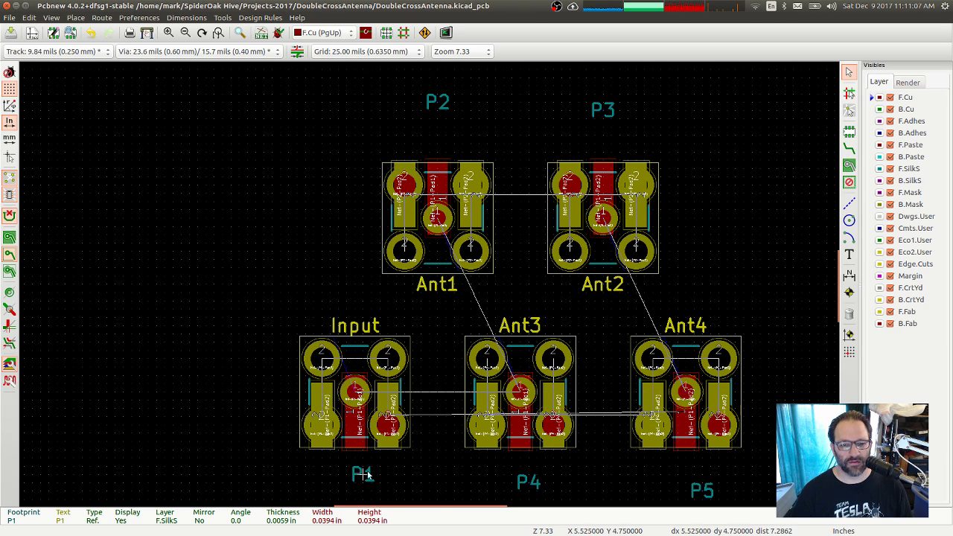
# Draw a closed rectangular board outline on Edge.Cuts around all five connectors, from X 5.325, Y 4.675 in to X 6.675, Y 3.8 in
pyautogui.click(848, 202)
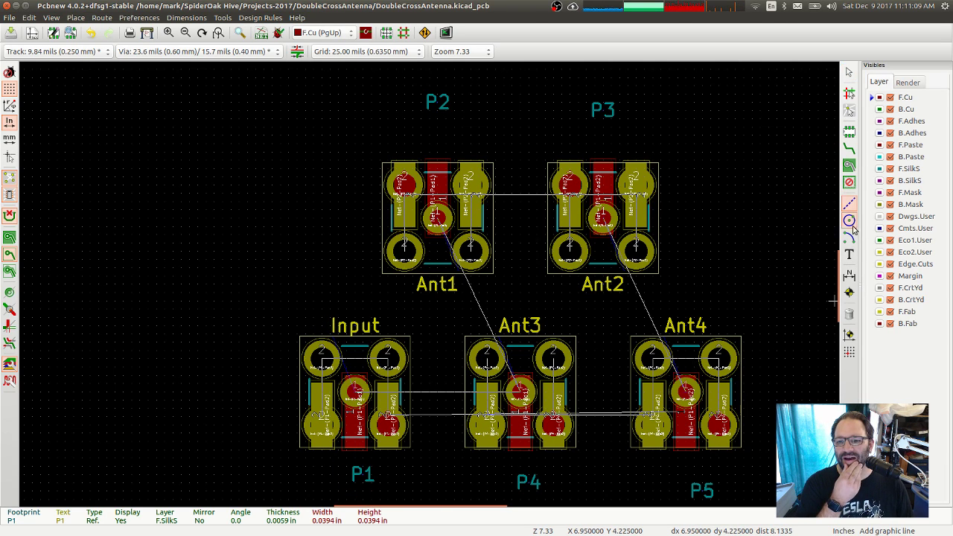
pyautogui.click(869, 265)
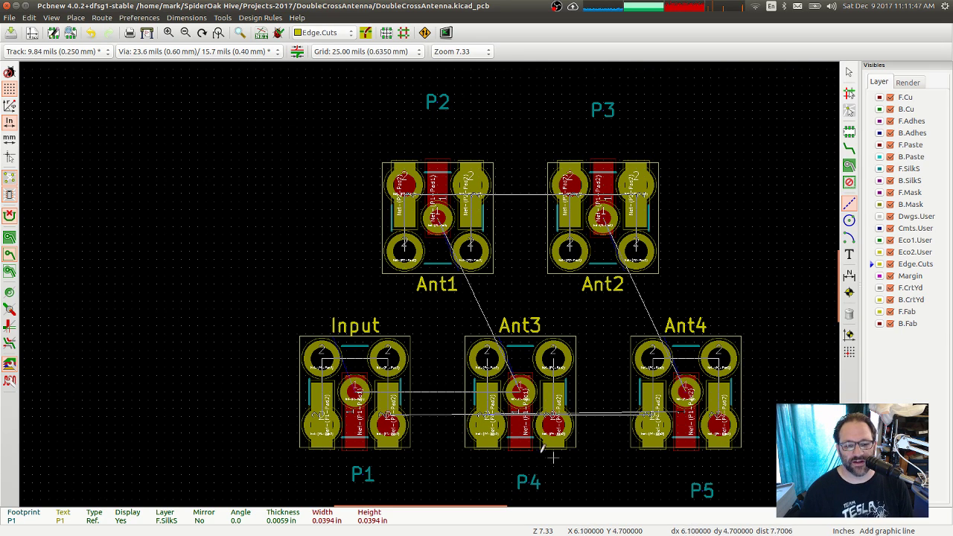
pyautogui.click(297, 448)
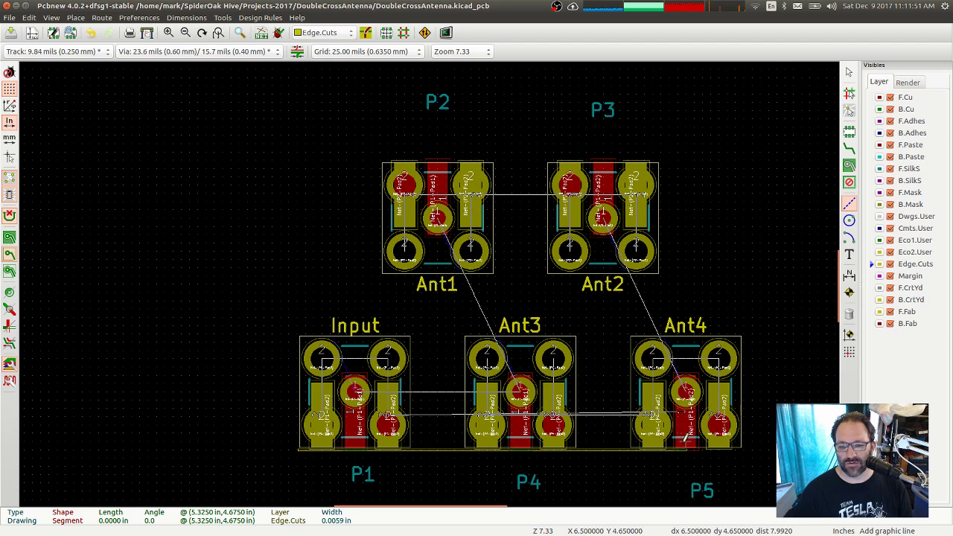
pyautogui.click(743, 449)
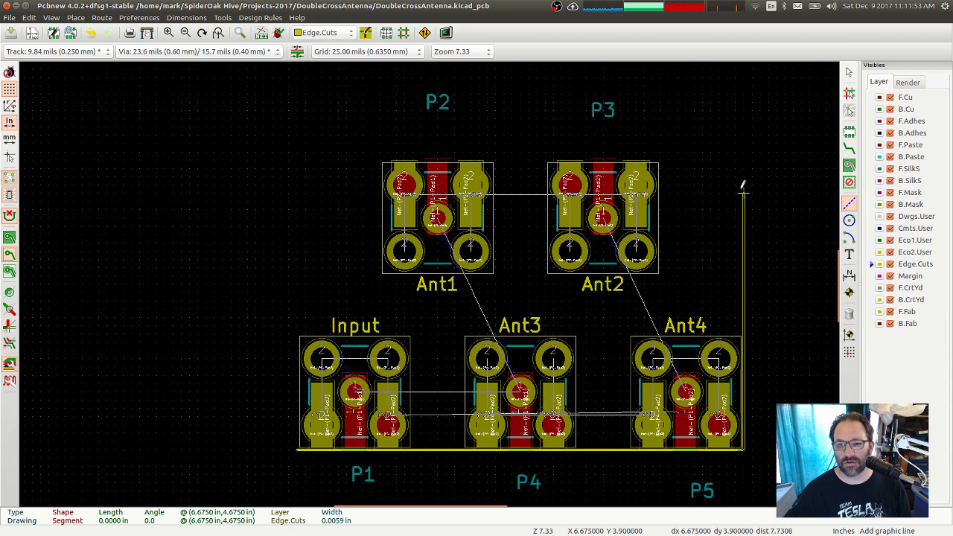
pyautogui.click(742, 158)
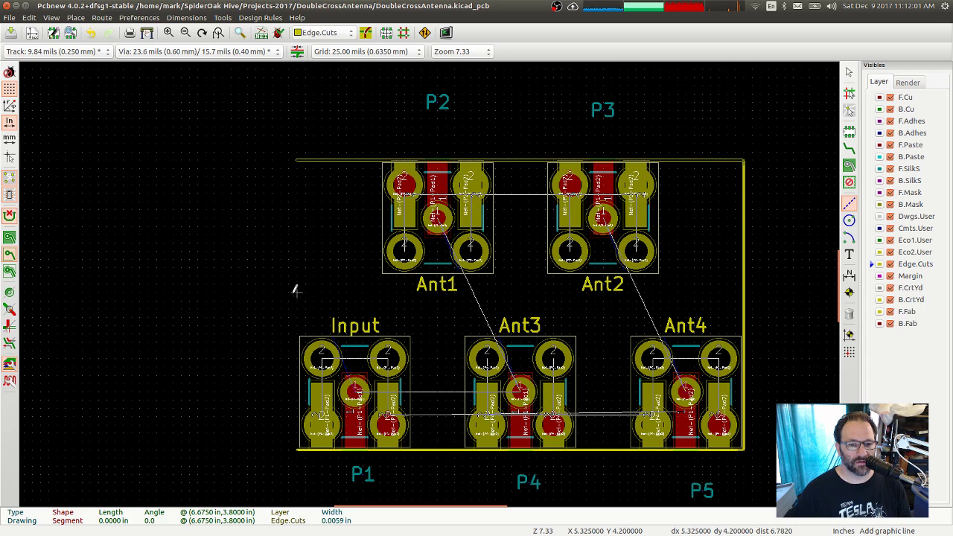
pyautogui.click(297, 158)
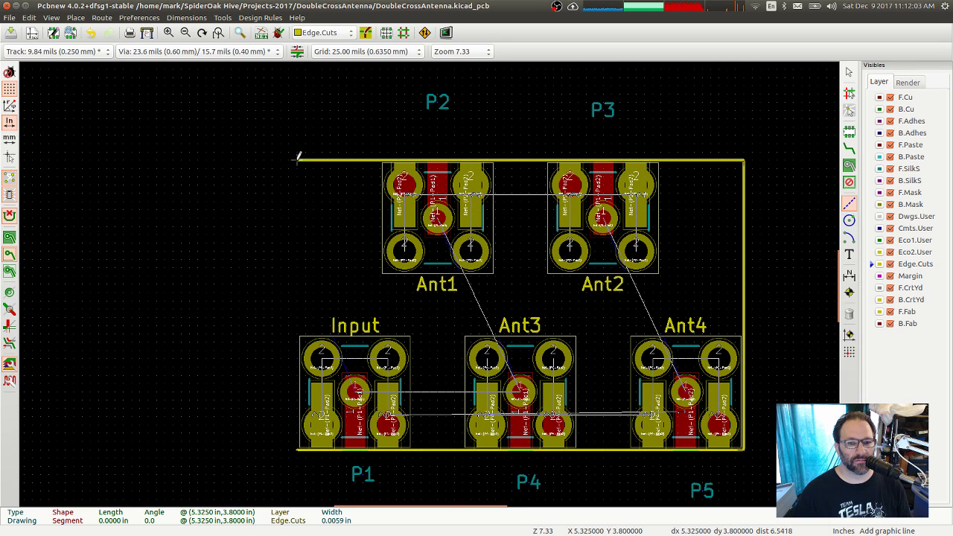
pyautogui.doubleClick(299, 448)
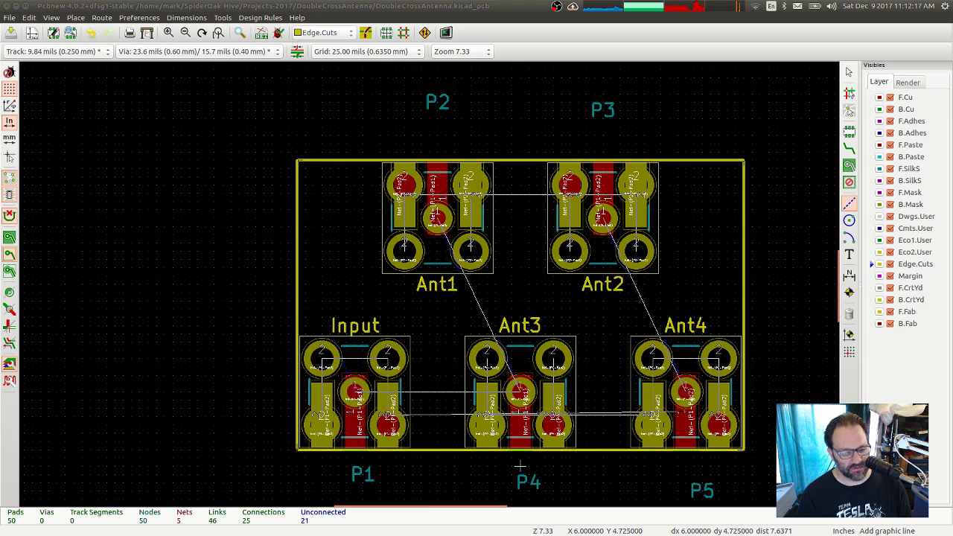
# Review the connector wiring in the schematic with the pending wire cancelled, and return to the board layout
pyautogui.press('super+w')
pyautogui.click(409, 158)
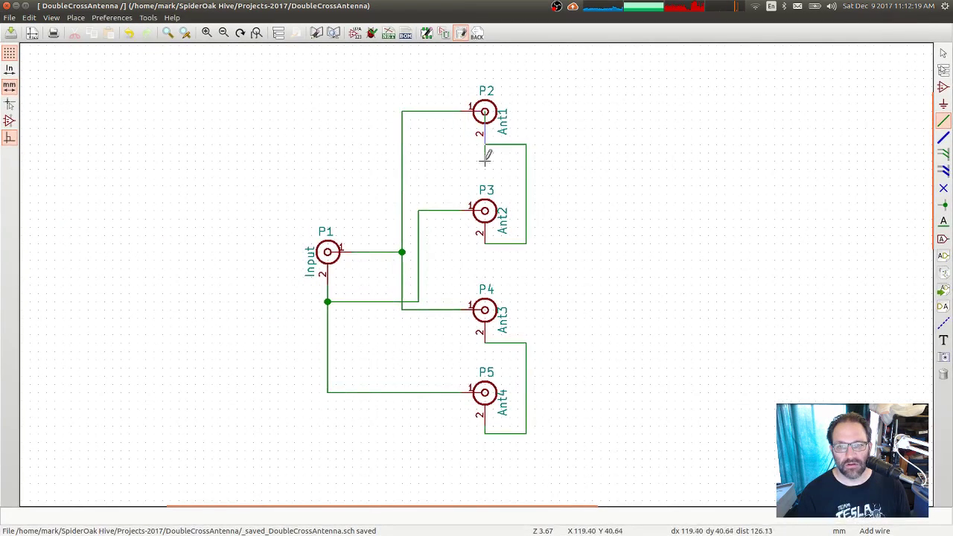
pyautogui.press('Escape')
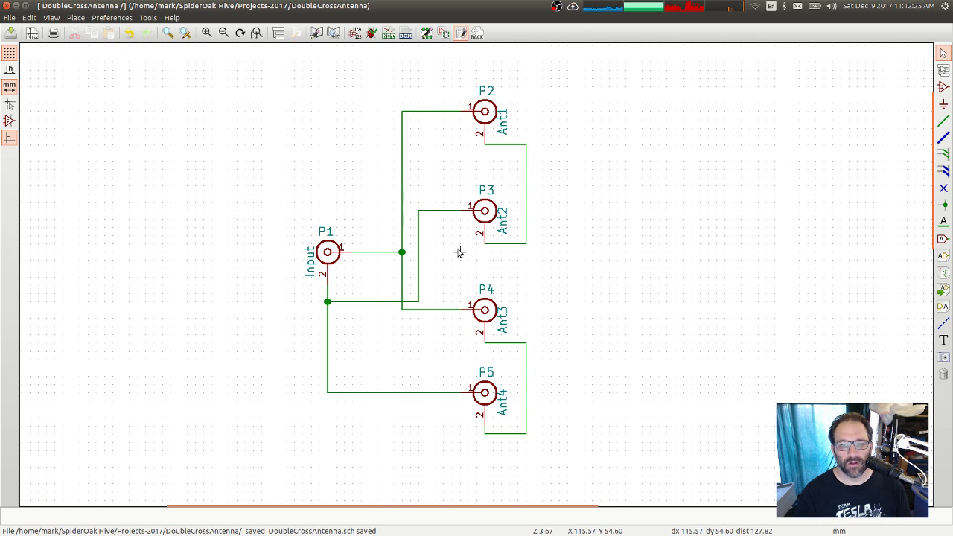
pyautogui.click(15, 7)
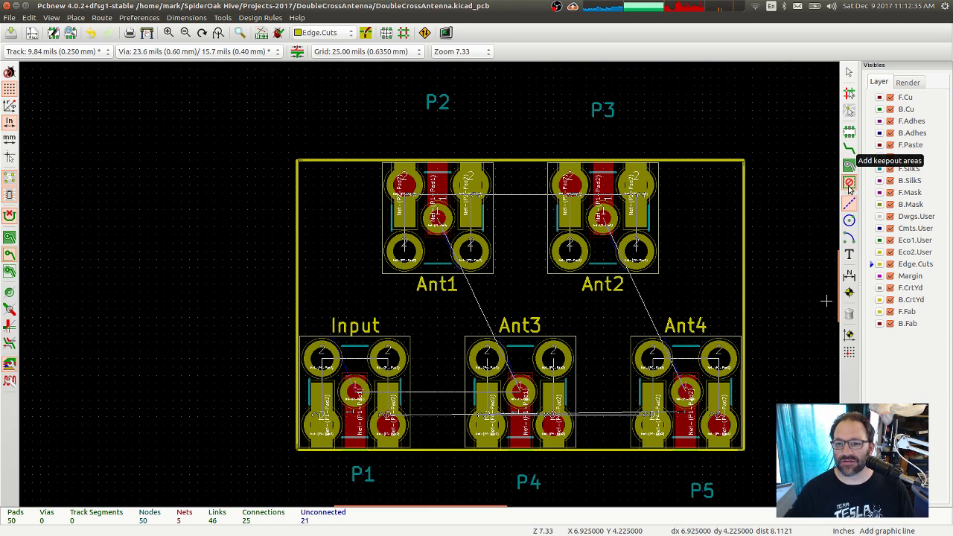
pyautogui.click(849, 183)
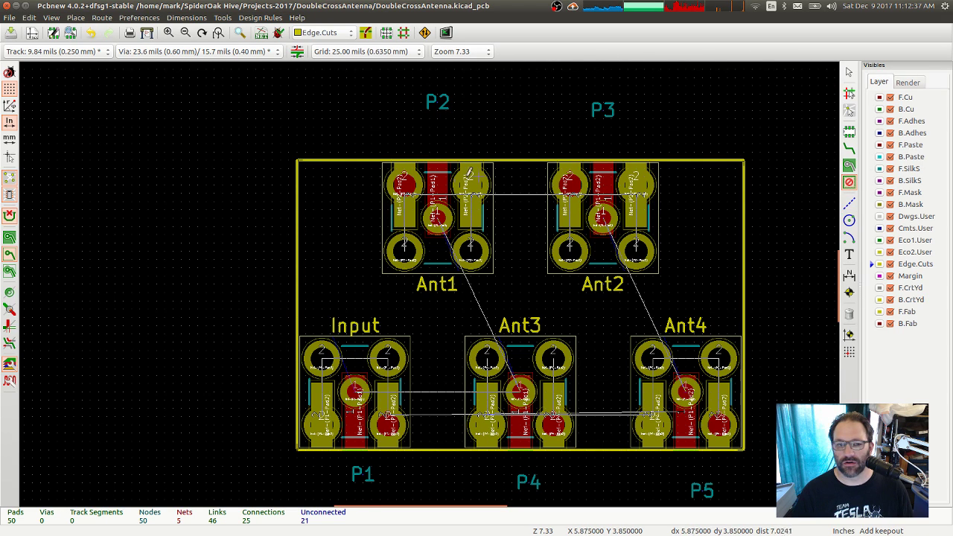
pyautogui.click(297, 158)
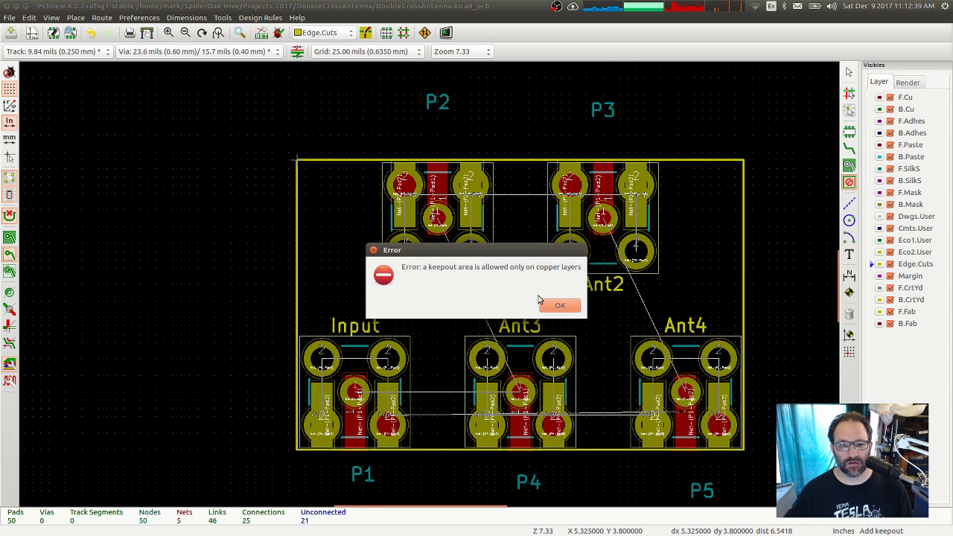
pyautogui.click(559, 305)
# Turn on the display of filled zones in the board layout
pyautogui.click(849, 166)
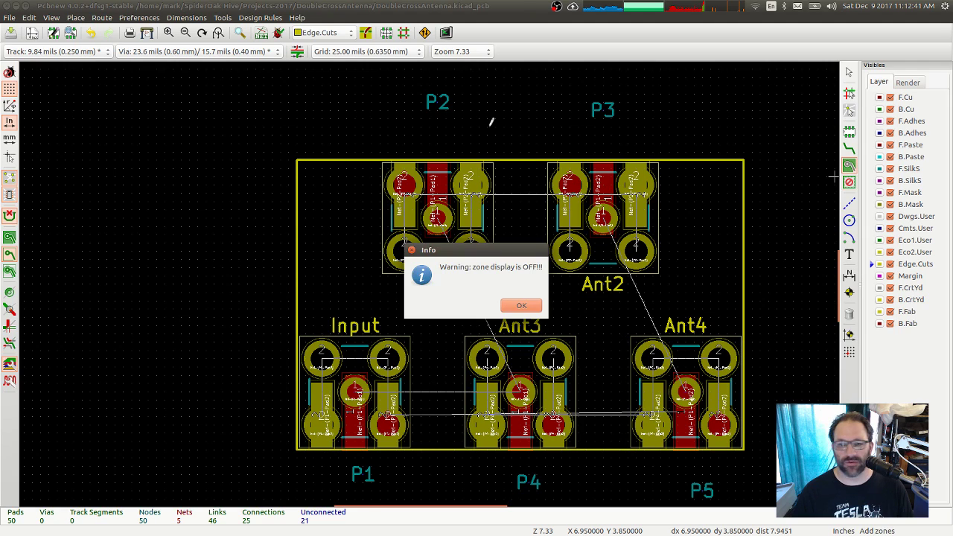
pyautogui.click(521, 305)
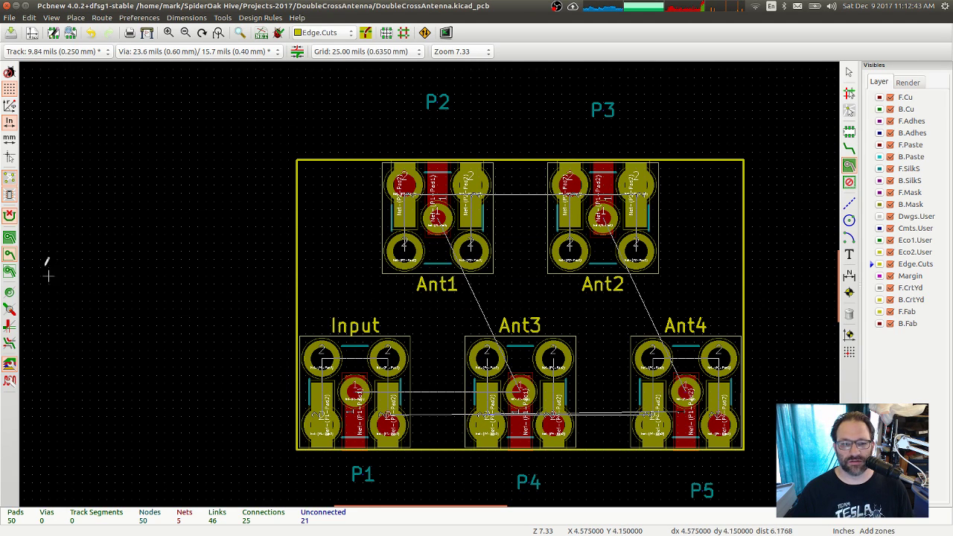
pyautogui.click(10, 238)
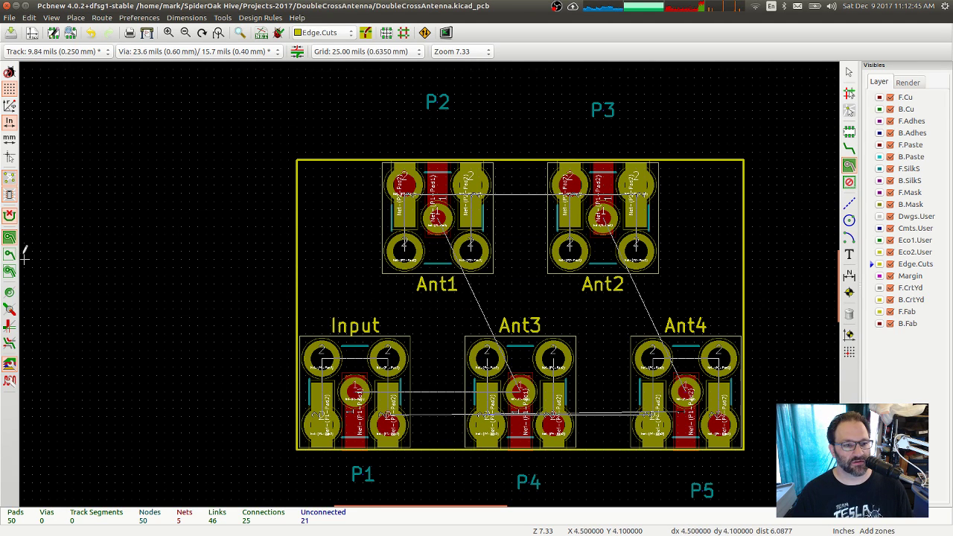
pyautogui.click(298, 157)
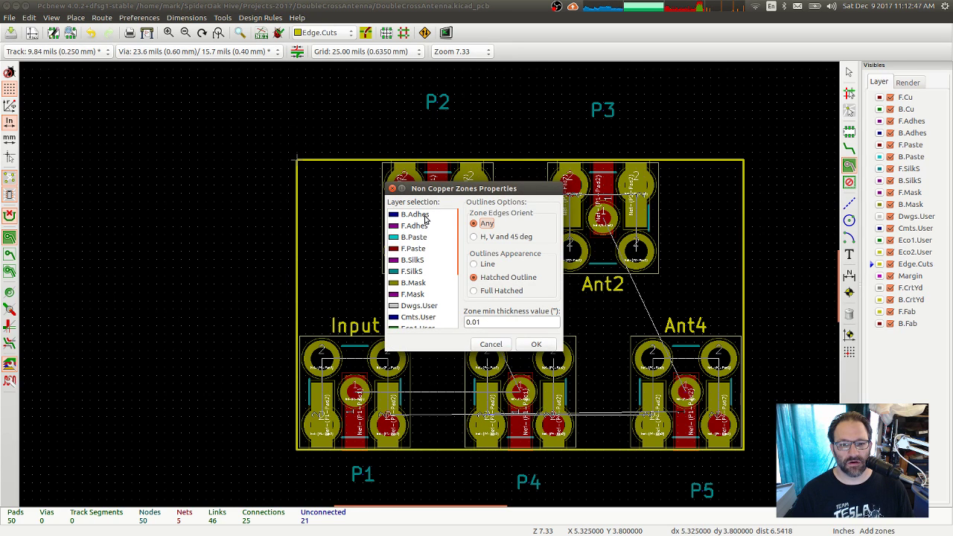
pyautogui.click(490, 344)
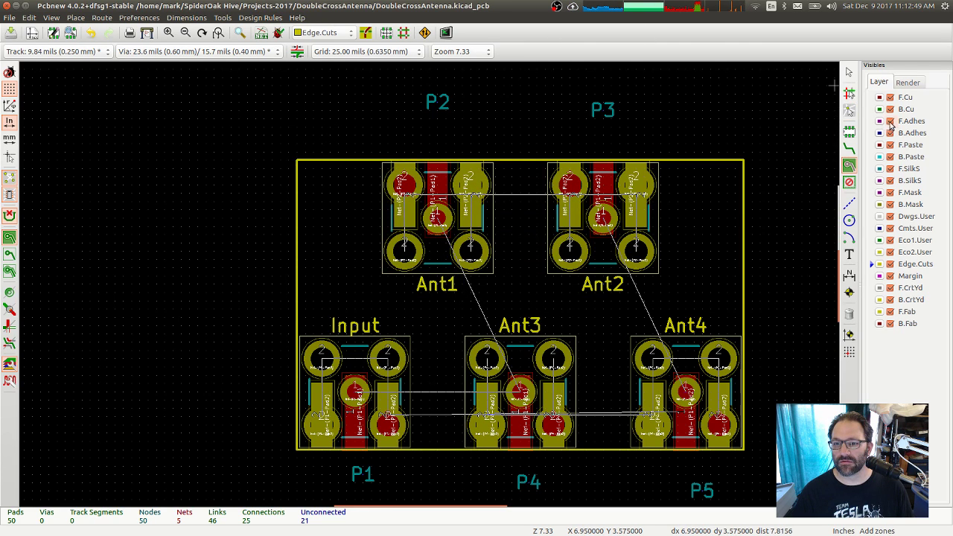
# Add a copper zone on F.Cu for Net-(P1-Pad1), tracing the four corners of the board outline
pyautogui.click(875, 99)
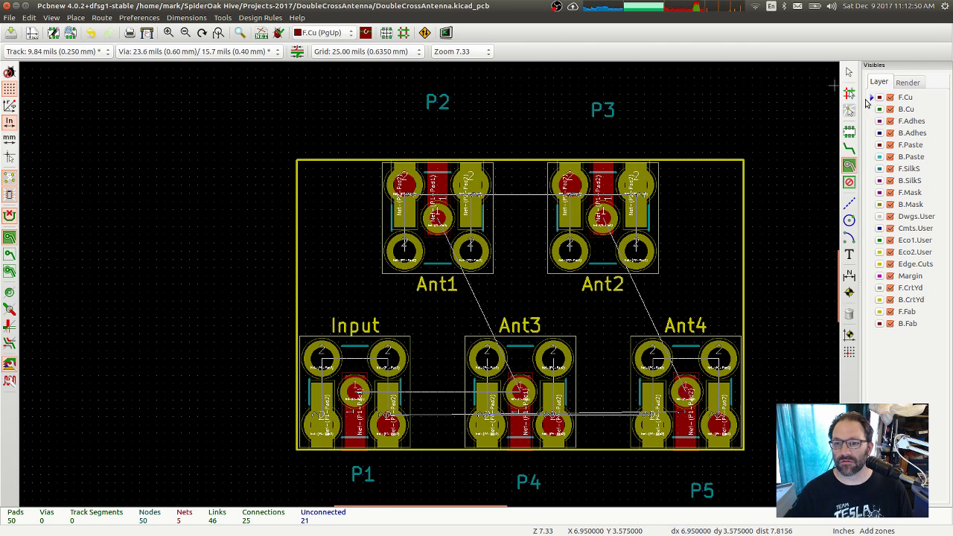
pyautogui.click(299, 158)
pyautogui.click(326, 162)
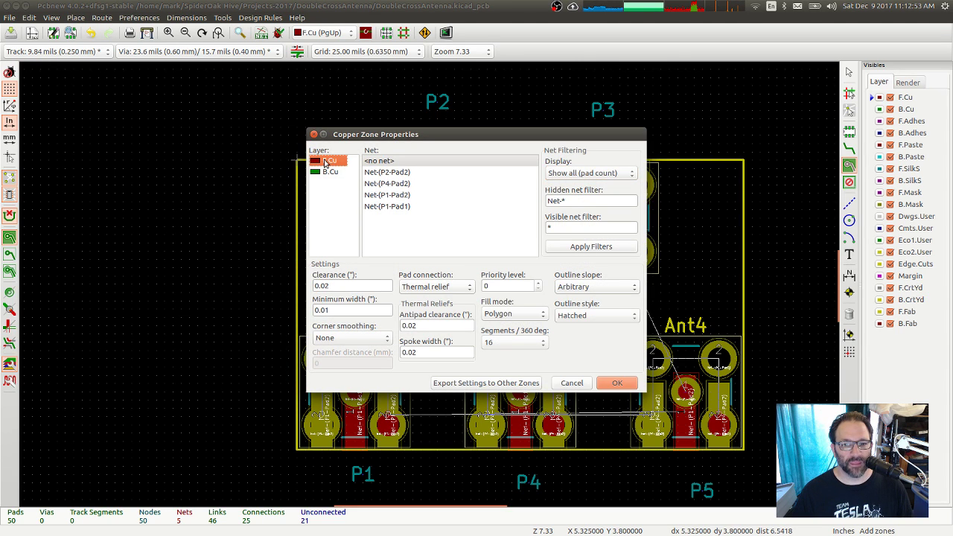
pyautogui.click(386, 209)
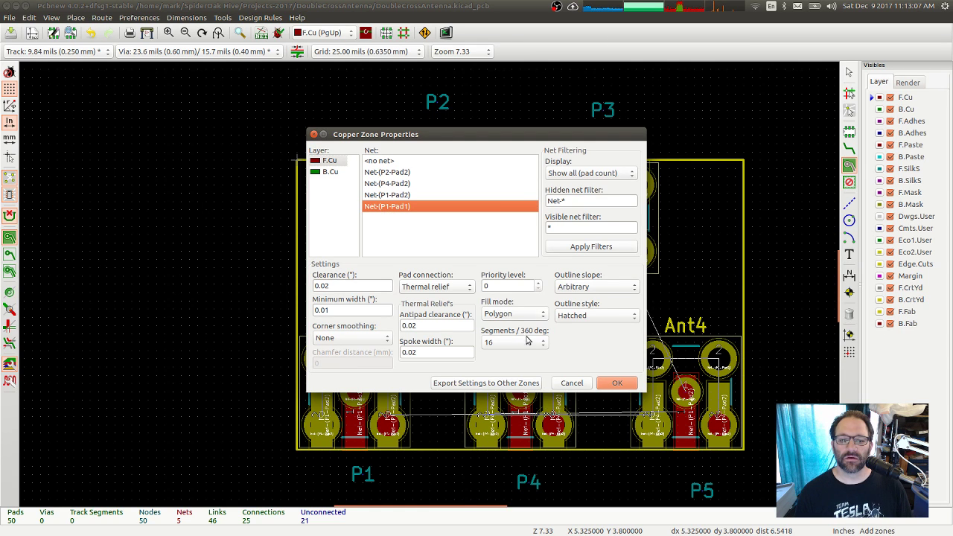
pyautogui.click(615, 384)
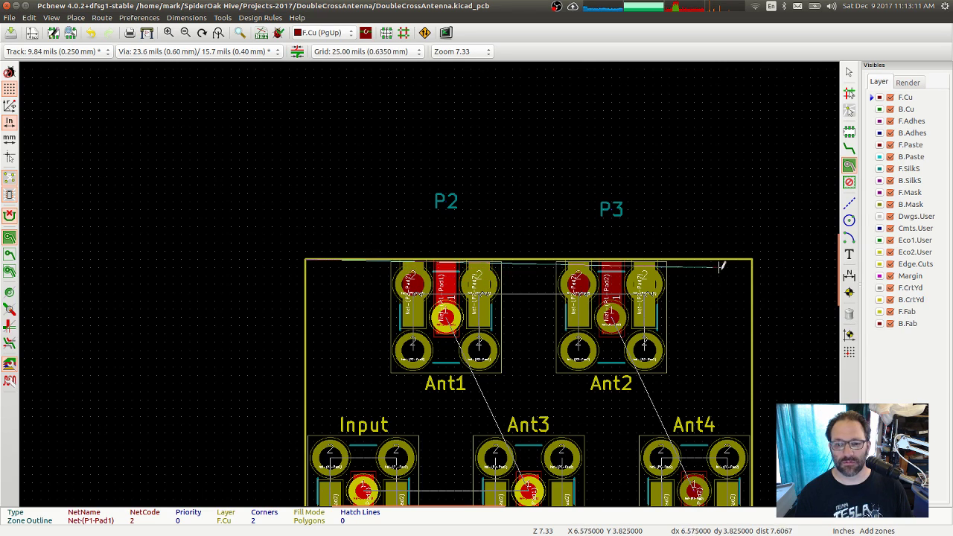
pyautogui.click(752, 257)
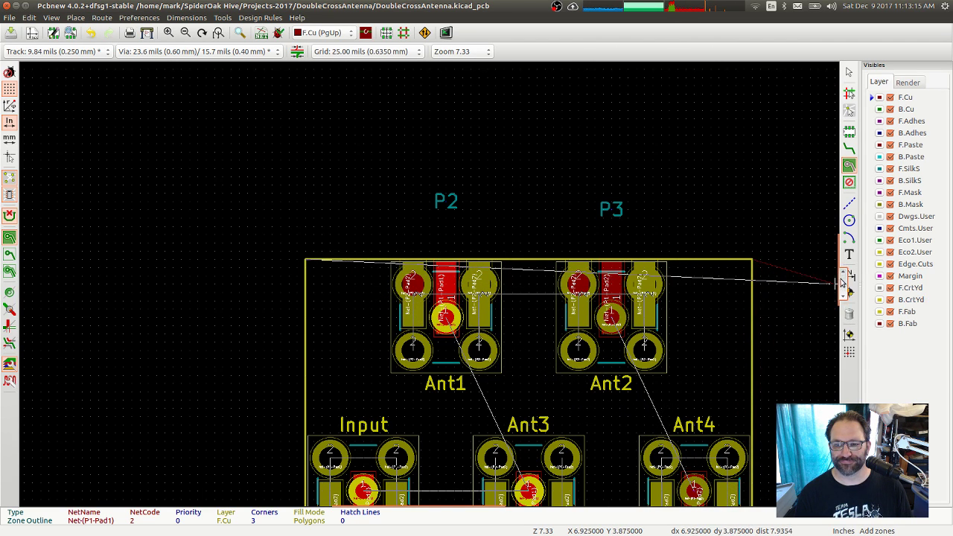
pyautogui.moveTo(843, 278); pyautogui.dragTo(843, 297)
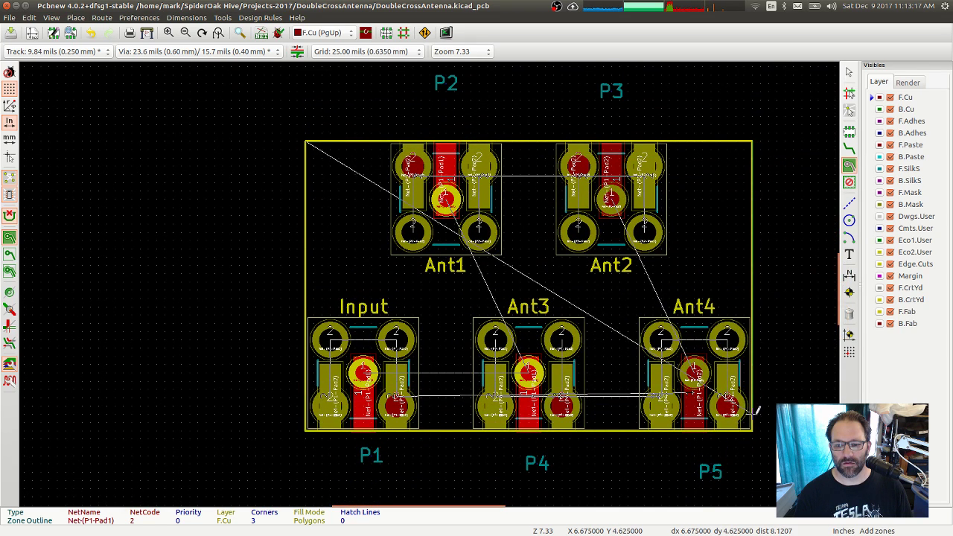
pyautogui.click(753, 426)
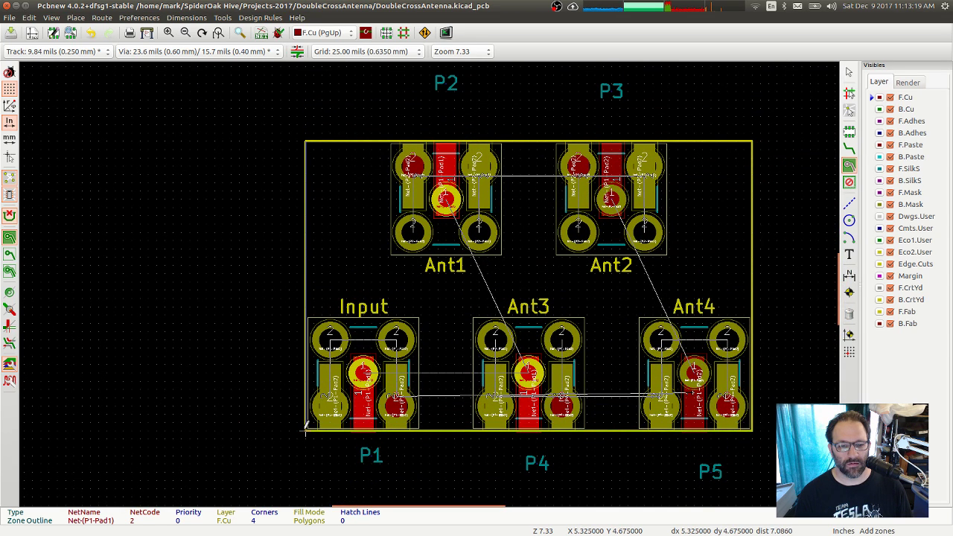
pyautogui.doubleClick(306, 429)
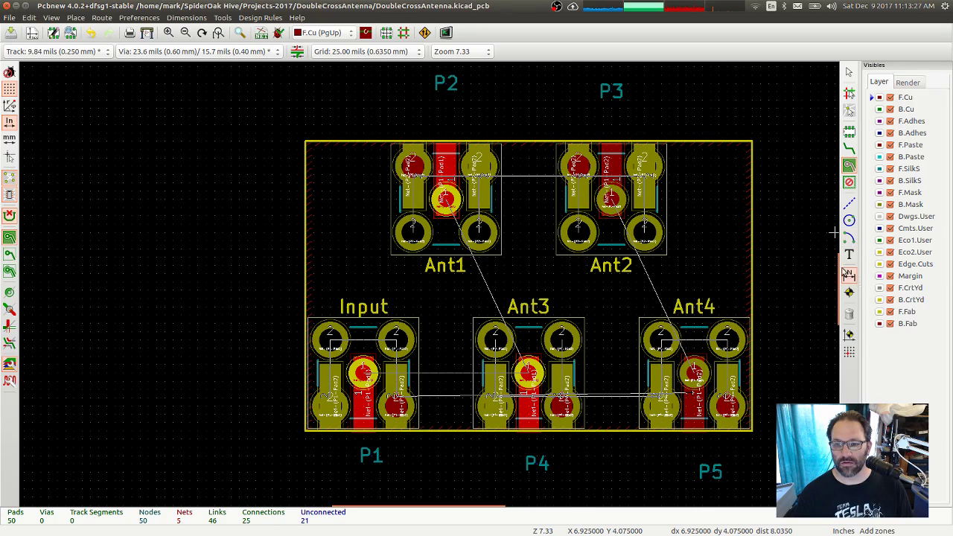
# Change the F.Cu zone's net to Net-(P1-Pad2) and fill the zone
pyautogui.moveTo(840, 262)
pyautogui.mouseDown()
pyautogui.moveTo(831, 206)
pyautogui.moveTo(842, 245)
pyautogui.moveTo(833, 268)
pyautogui.mouseUp()
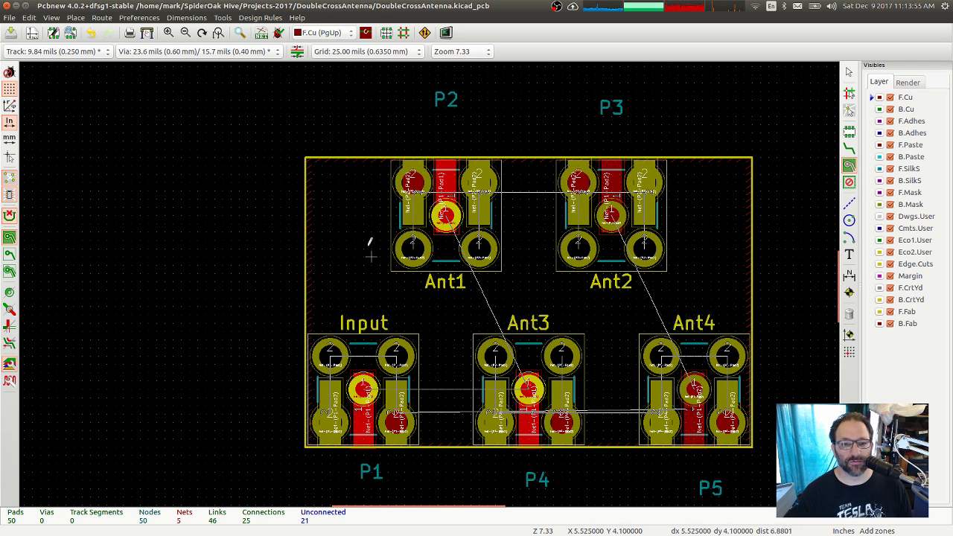
pyautogui.click(849, 72)
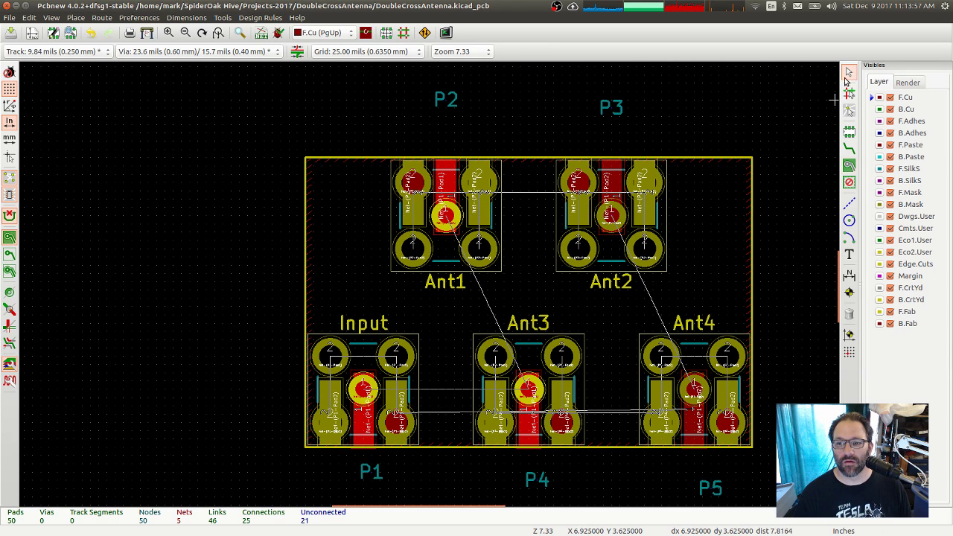
pyautogui.click(753, 200)
pyautogui.click(818, 218)
pyautogui.press('e')
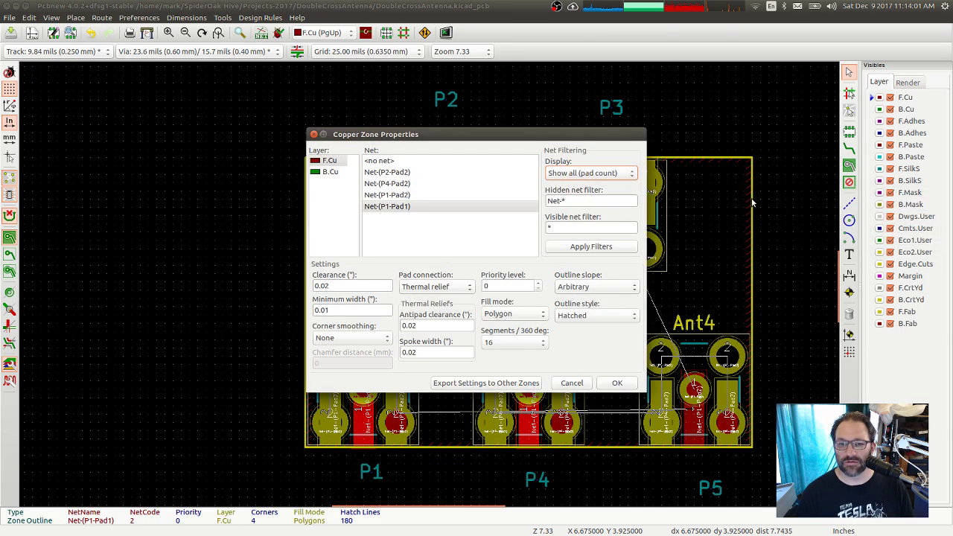
pyautogui.click(395, 195)
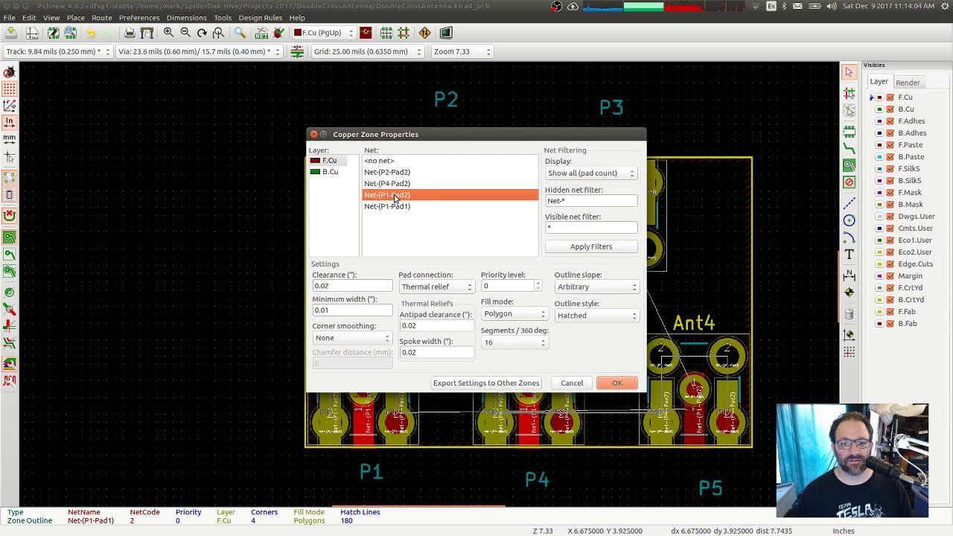
pyautogui.click(617, 384)
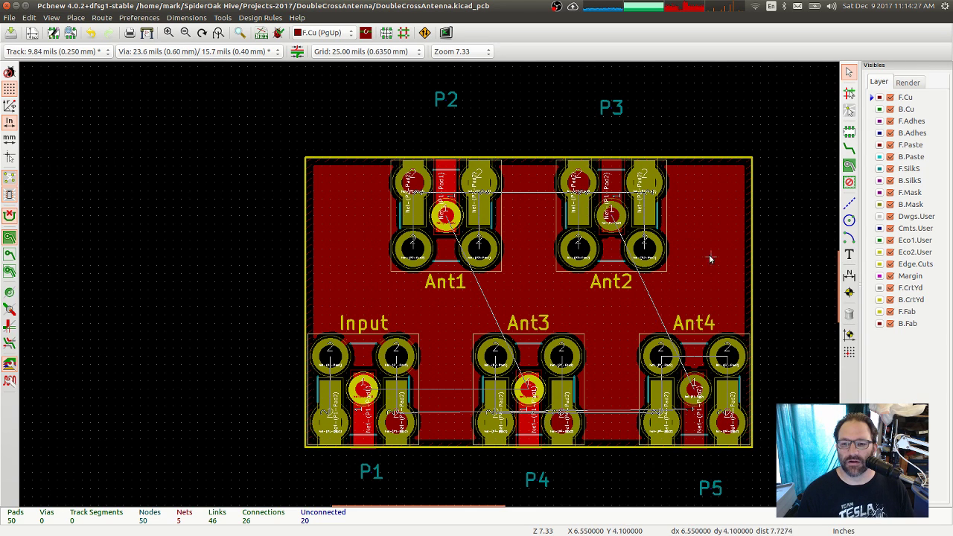
# Add a copper zone on B.Cu for Net-(P1-Pad2), tracing the four corners of the board outline
pyautogui.click(848, 165)
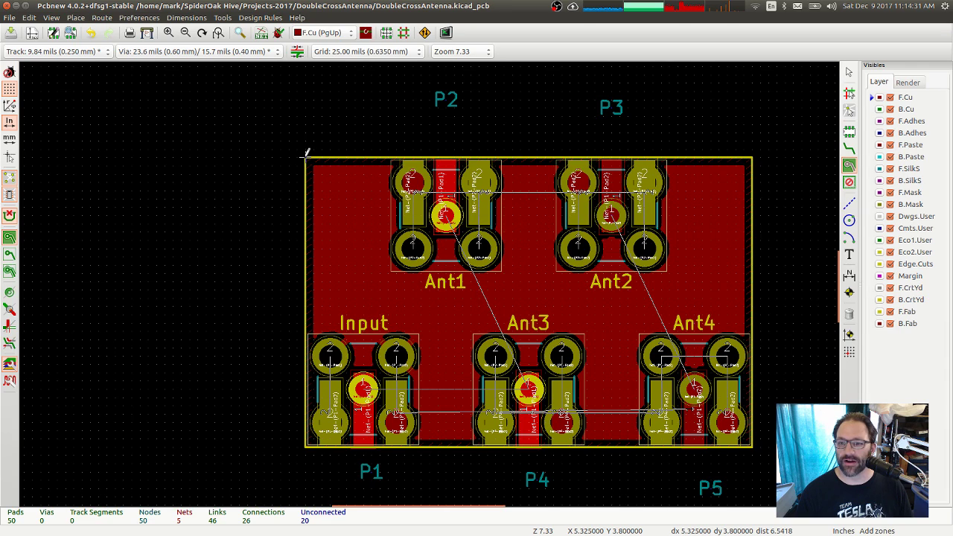
pyautogui.press('pagedown')
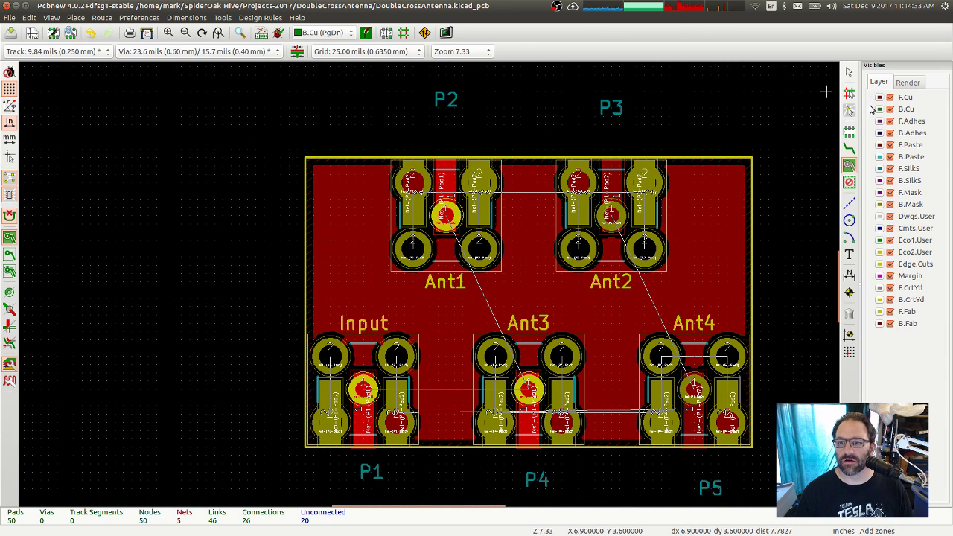
pyautogui.click(306, 157)
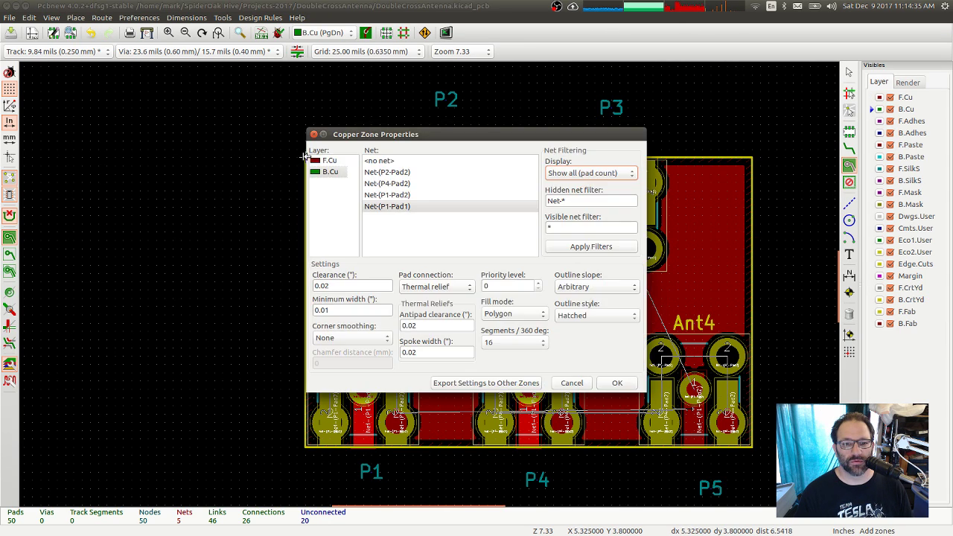
pyautogui.click(331, 173)
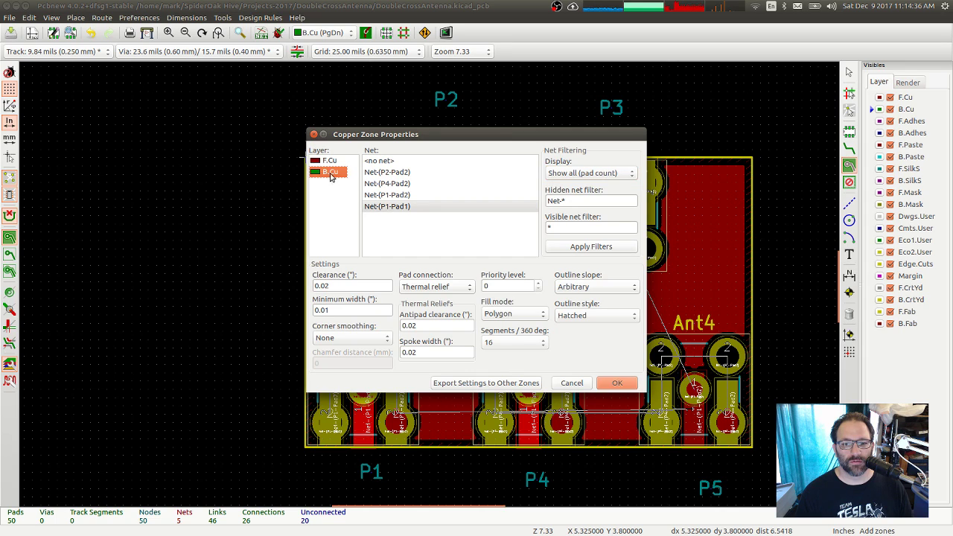
pyautogui.click(387, 195)
pyautogui.click(617, 384)
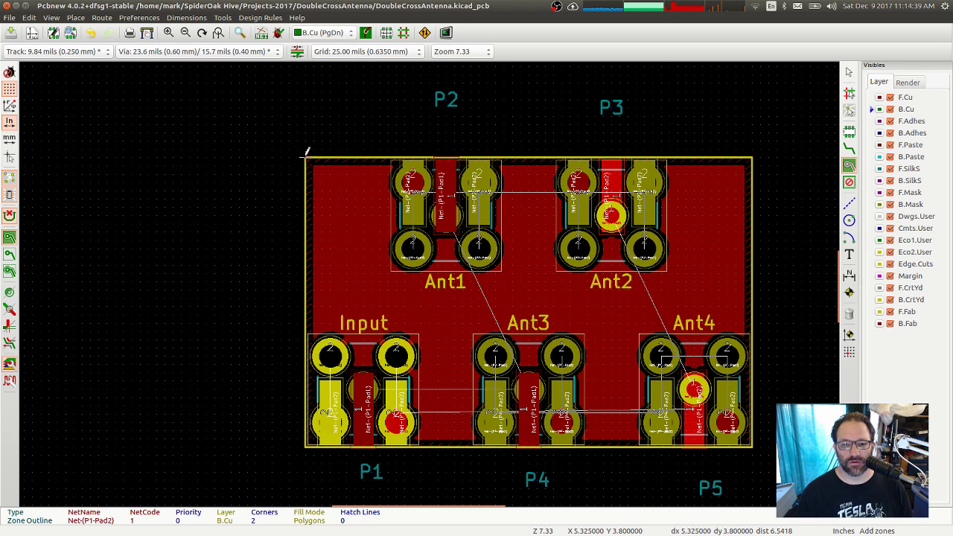
pyautogui.click(752, 158)
pyautogui.click(752, 446)
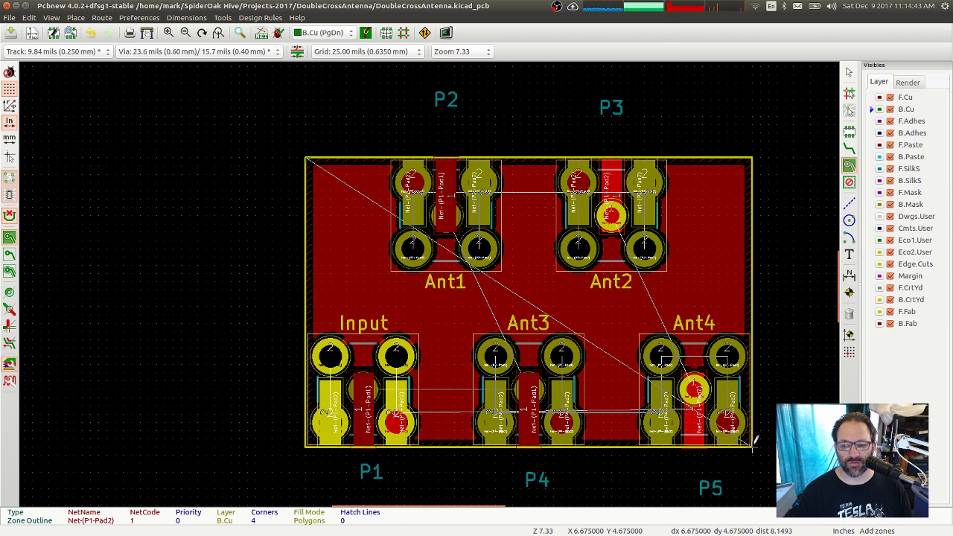
pyautogui.doubleClick(306, 445)
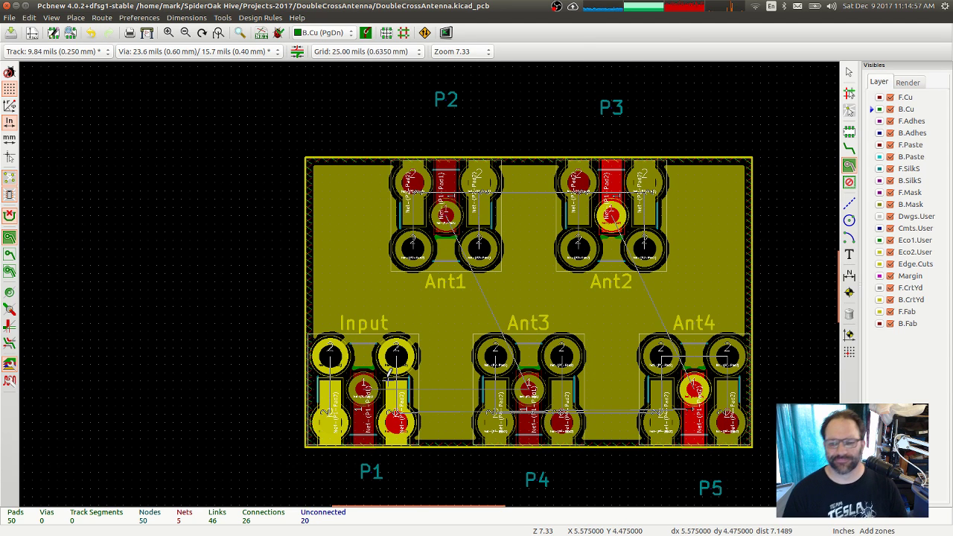
# Turn off the display of filled zones in the board layout
pyautogui.scroll(1, 564, 309)
pyautogui.scroll(1, 431, 278)
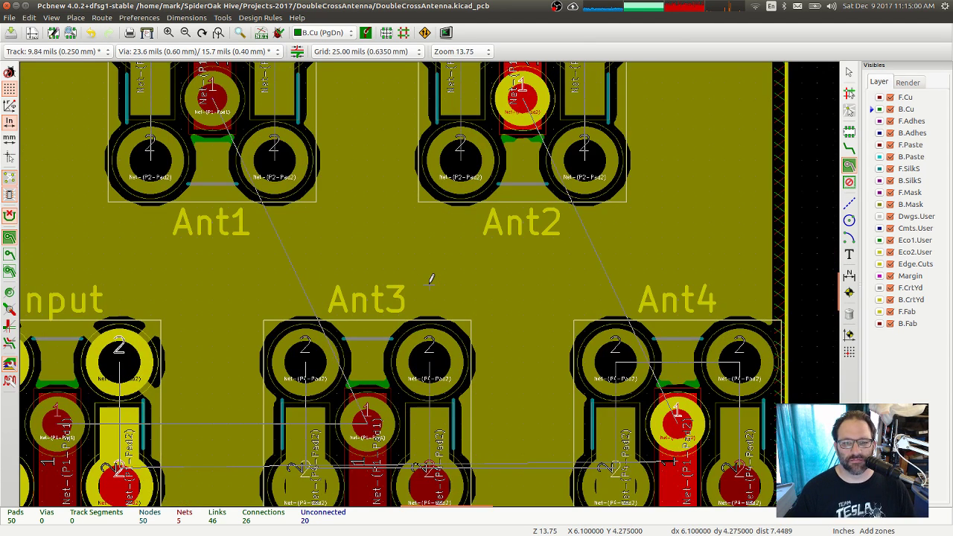
pyautogui.scroll(-1, 430, 279)
pyautogui.moveTo(366, 247); pyautogui.dragTo(409, 256, button='middle')
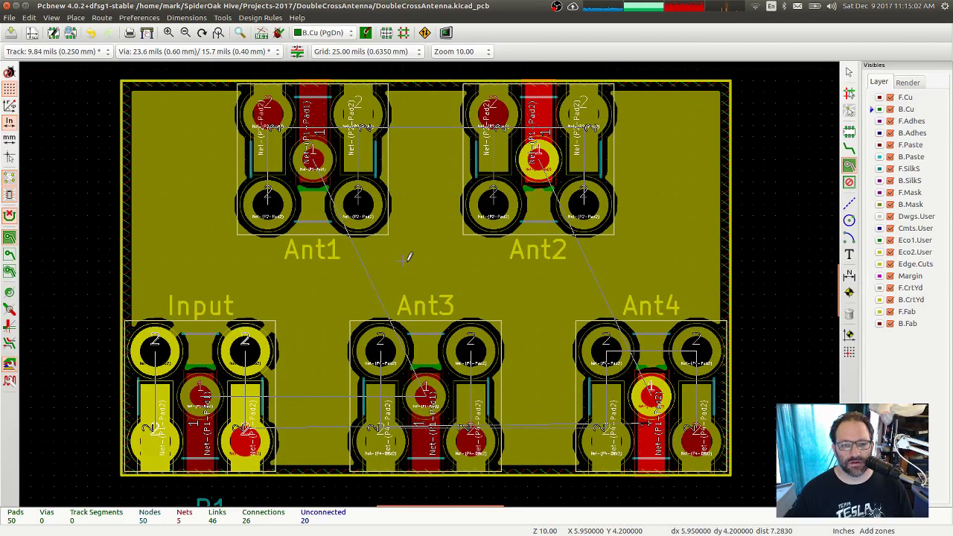
pyautogui.click(9, 254)
pyautogui.press('x')
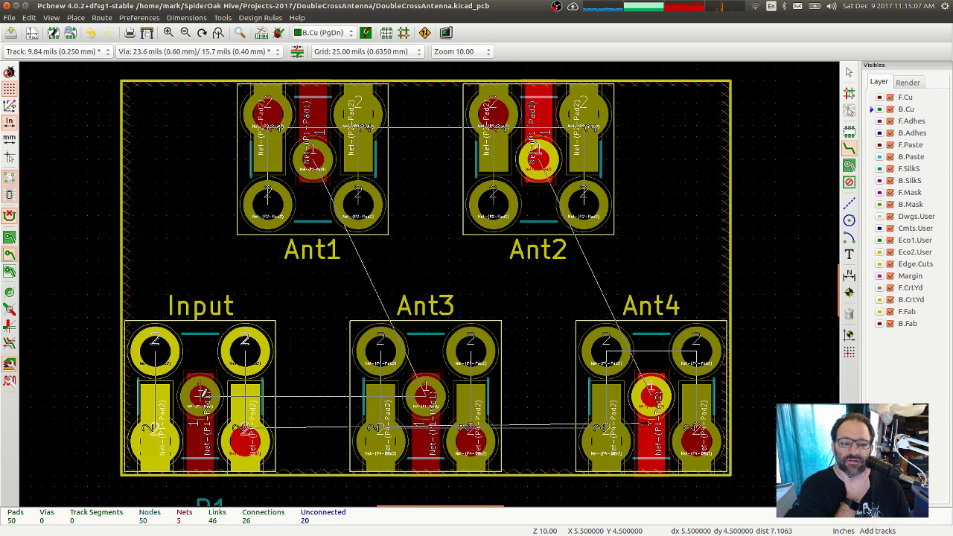
pyautogui.click(202, 393)
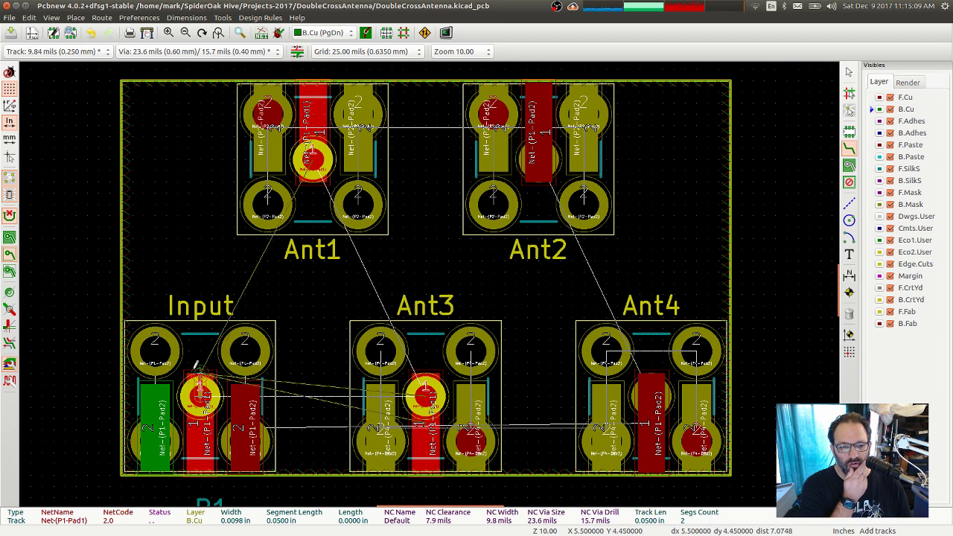
pyautogui.press('Escape')
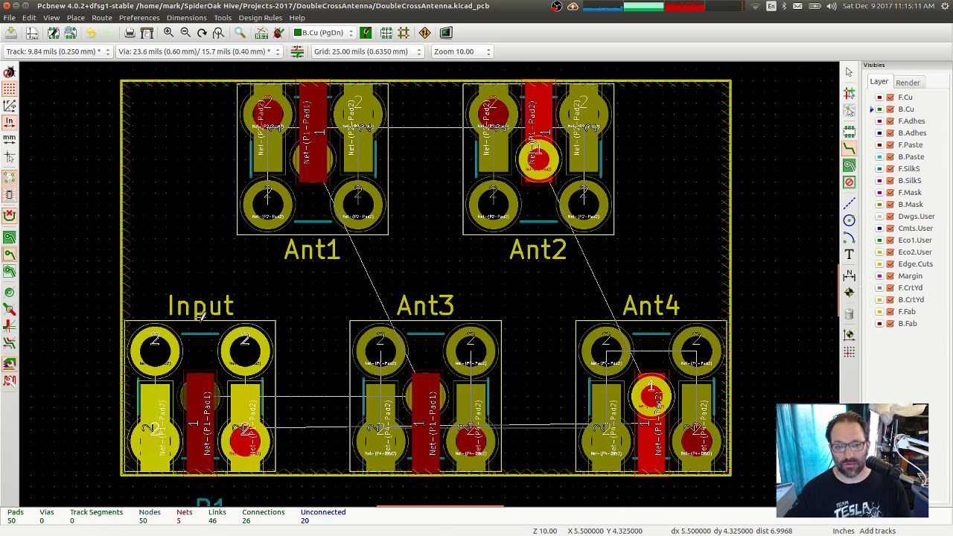
# Make F.Cu the active layer and set the Default net class track width to 0.02 inches in the design rules
pyautogui.click(872, 98)
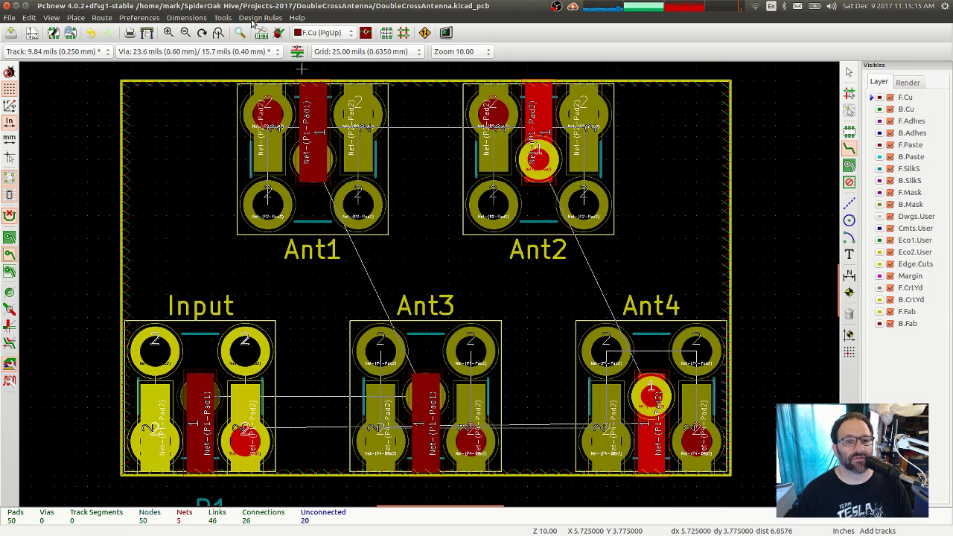
pyautogui.click(260, 17)
pyautogui.click(260, 31)
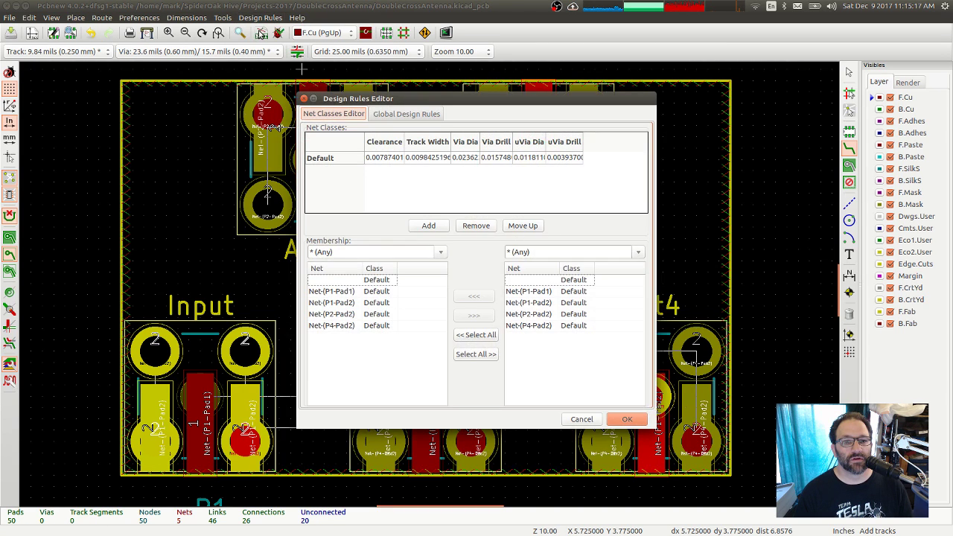
pyautogui.click(419, 160)
pyautogui.press('Tab')
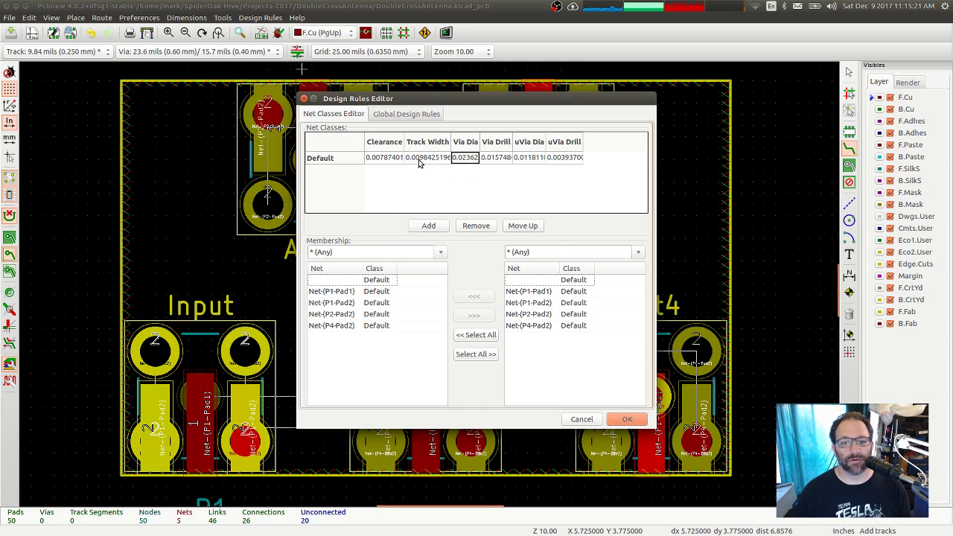
pyautogui.click(419, 159)
pyautogui.write('0.02')
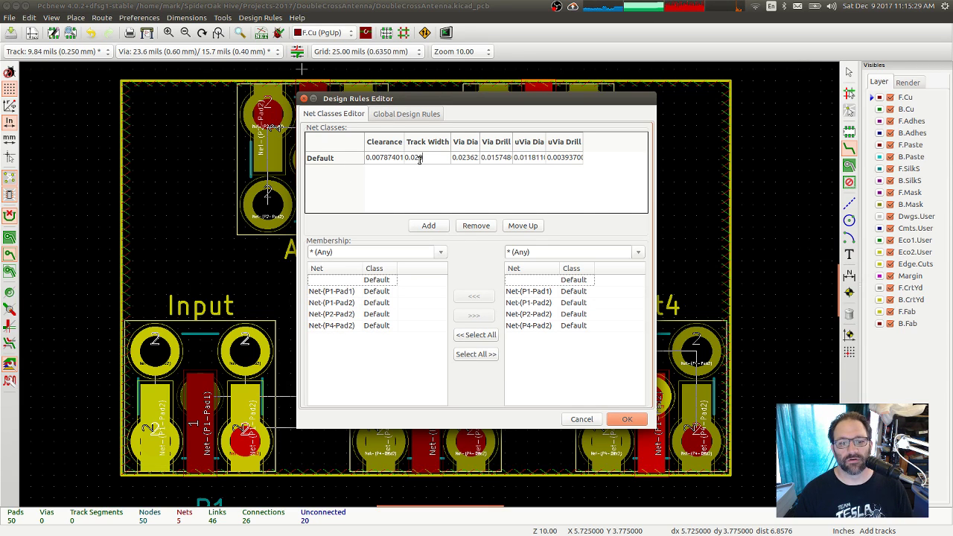
pyautogui.click(418, 163)
pyautogui.click(627, 421)
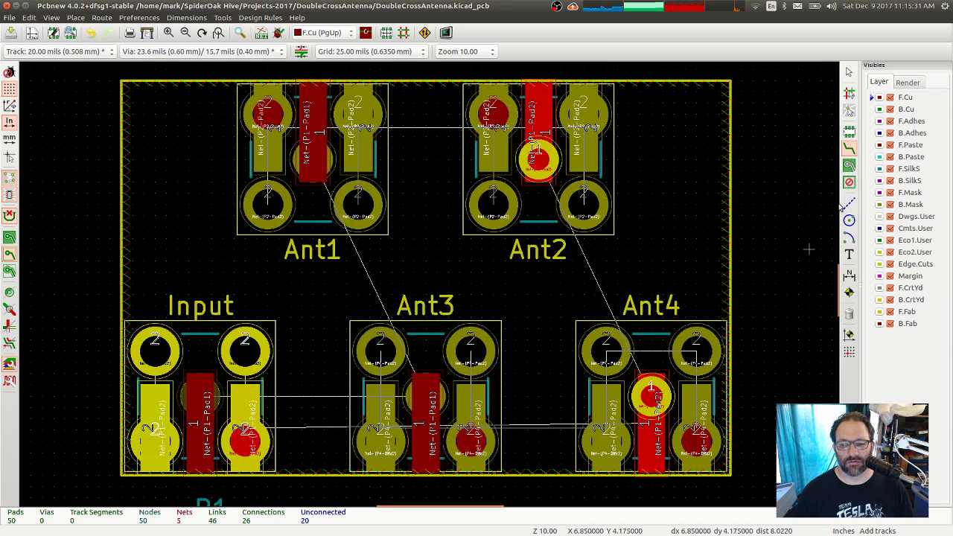
# Route an F.Cu track from the Input connector's pad 1 diagonally and across to Ant1's pad 1
pyautogui.click(200, 394)
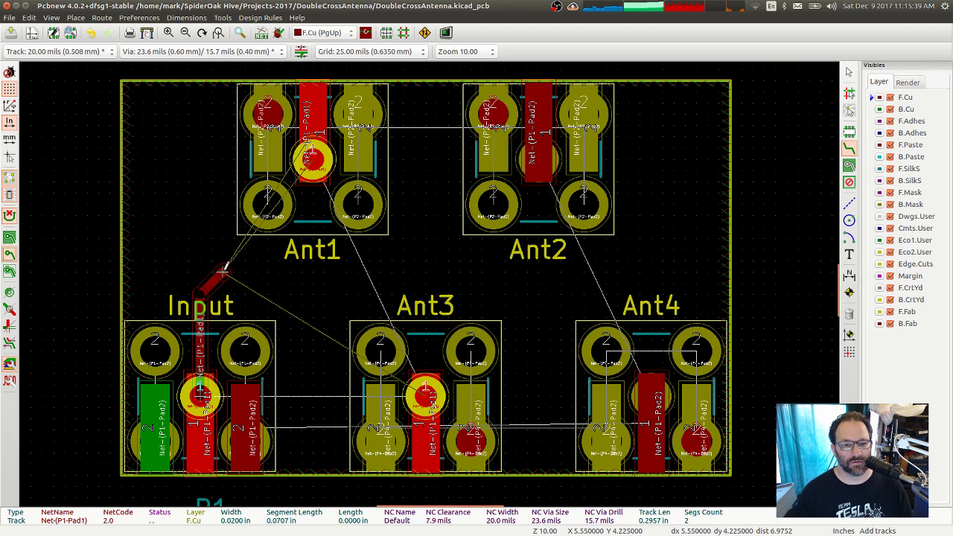
pyautogui.click(313, 271)
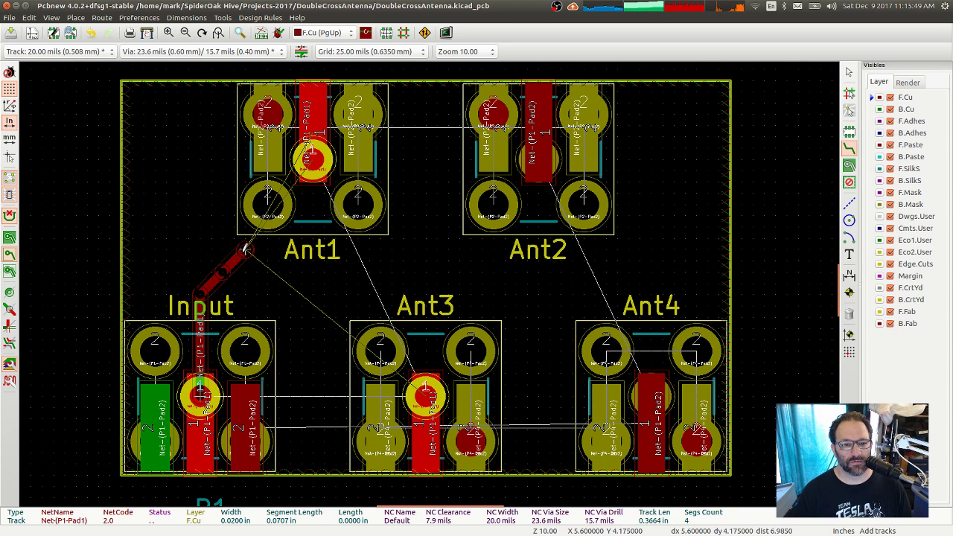
pyautogui.click(245, 250)
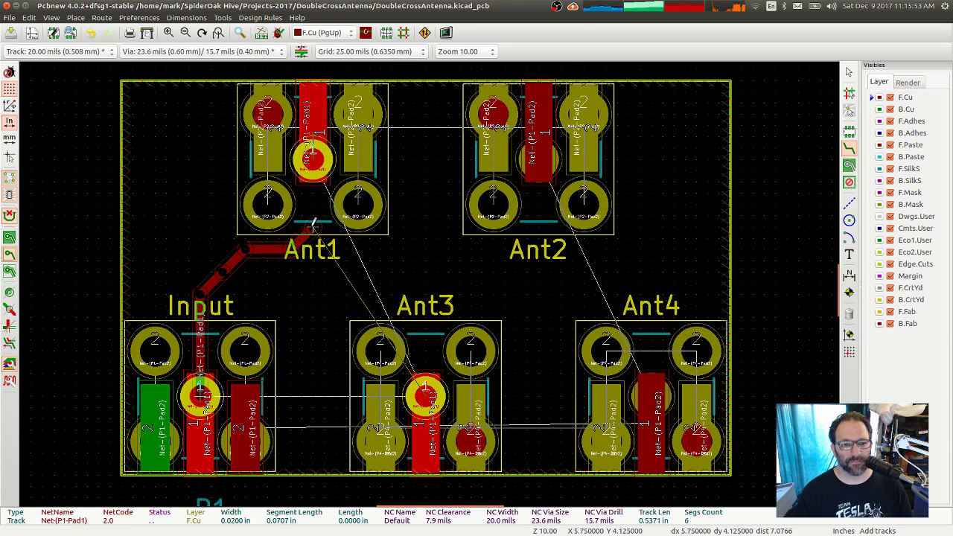
pyautogui.click(313, 158)
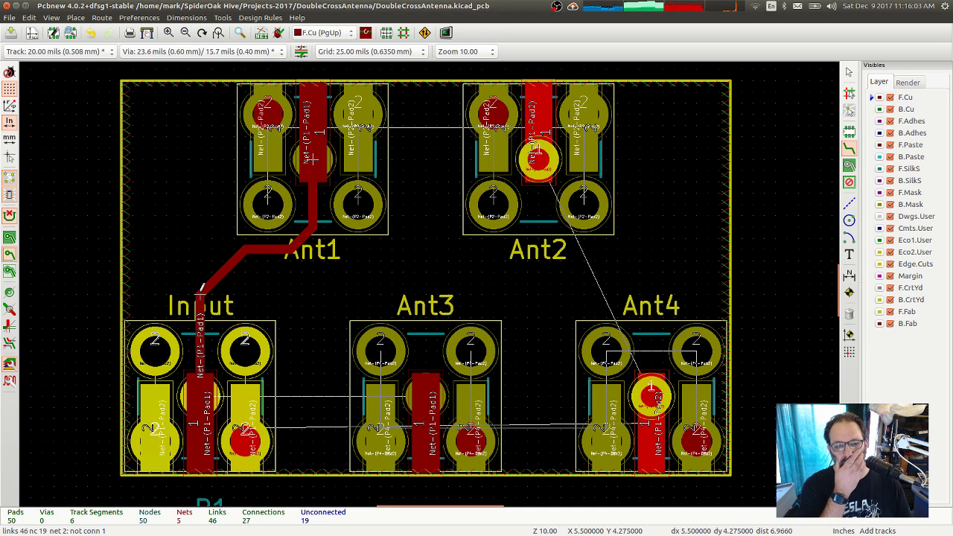
# Route a branch from the diagonal section of the Input–Ant1 track across to Ant3's pad 1
pyautogui.click(201, 288)
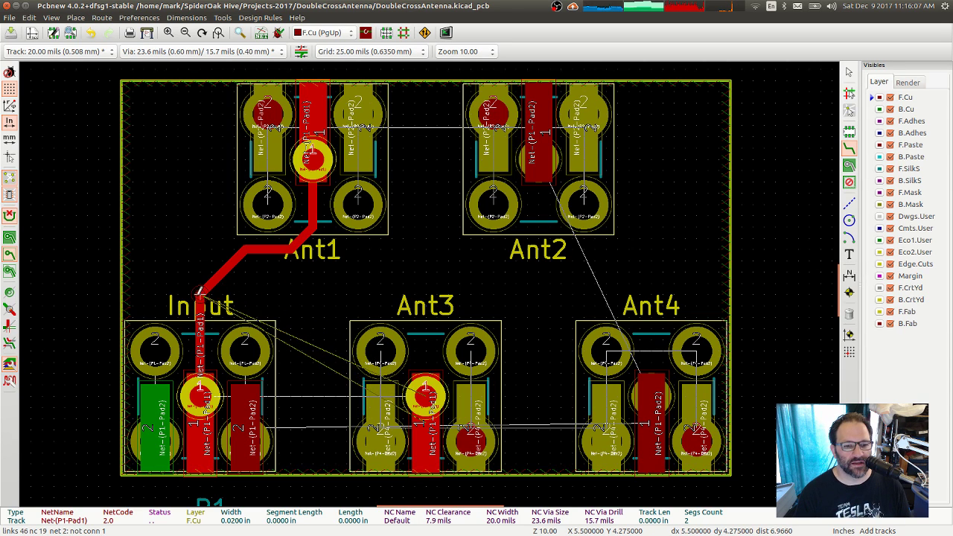
pyautogui.press('Escape')
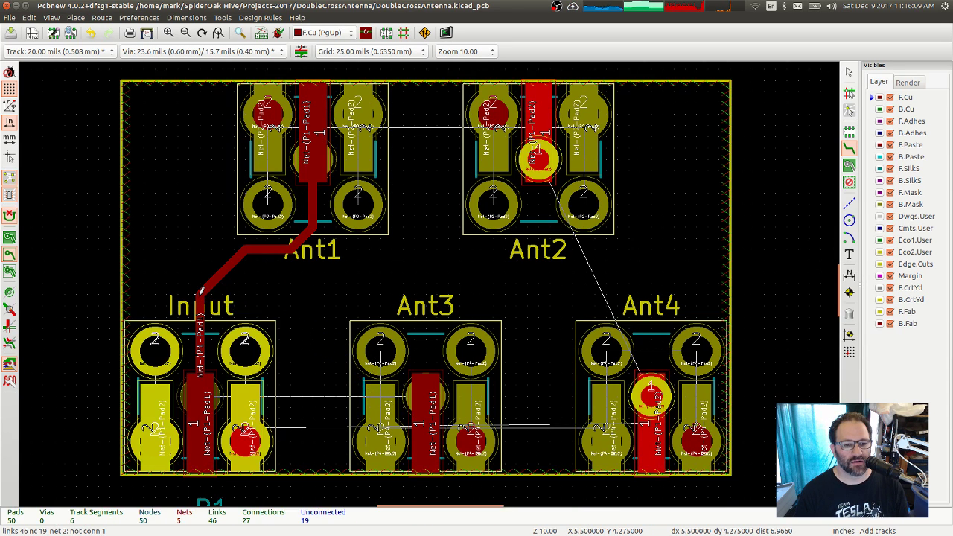
pyautogui.click(221, 267)
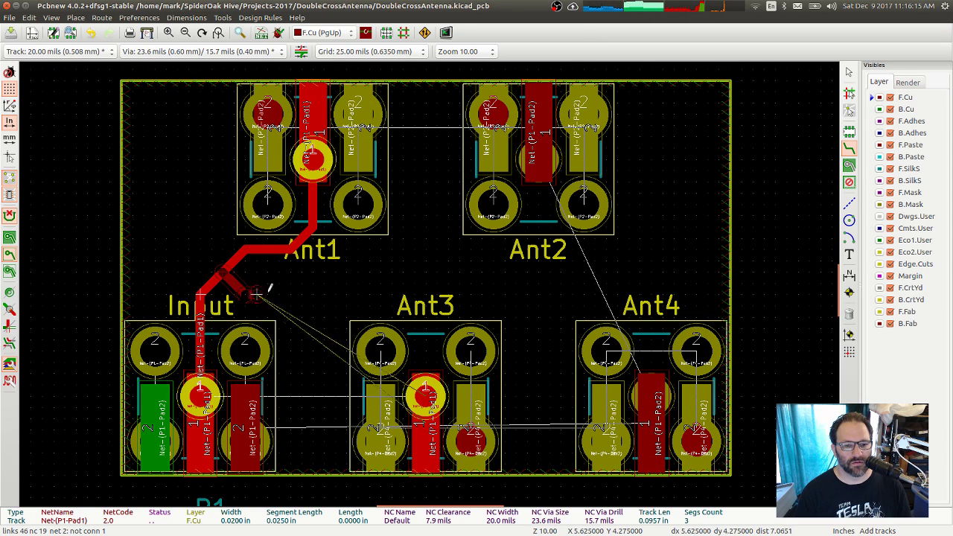
pyautogui.click(381, 294)
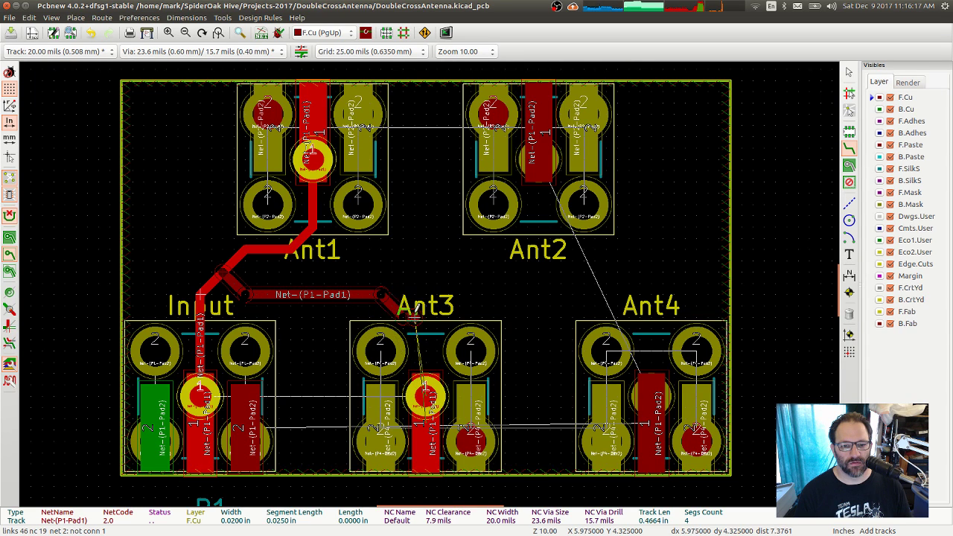
pyautogui.click(430, 393)
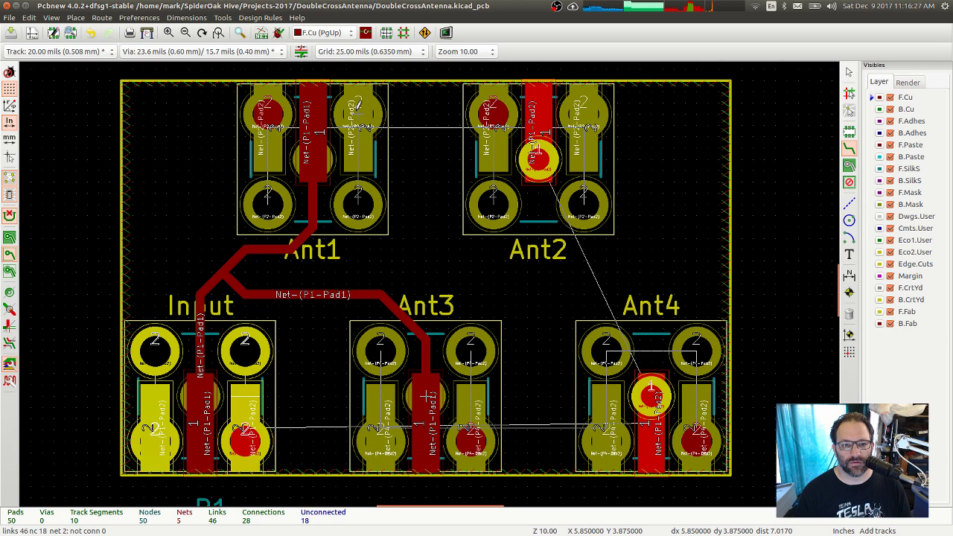
# Route a straight Net-(P2-Pad2) track between the upper facing ground pads of Ant1 and Ant2
pyautogui.click(361, 107)
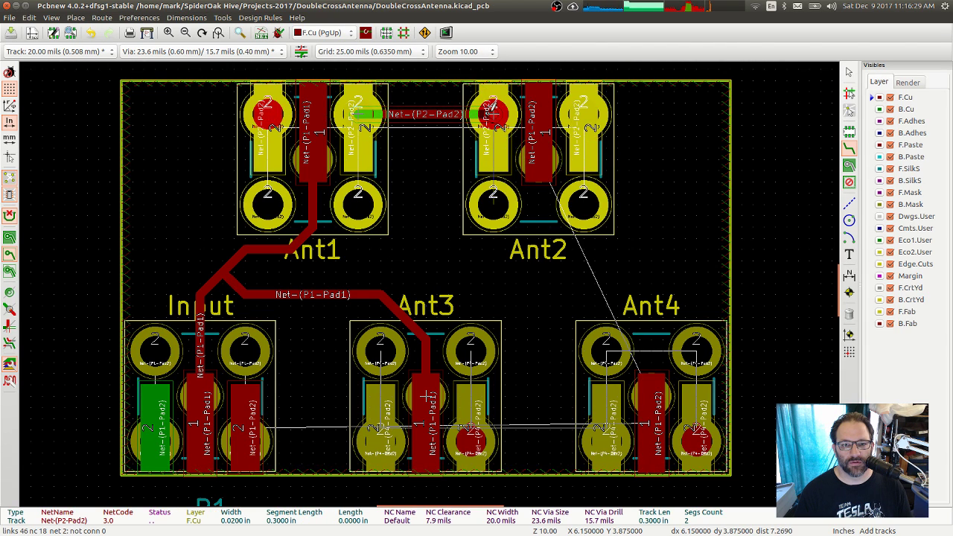
pyautogui.click(491, 108)
# Try a second Net-(P2-Pad2) track between the lower facing pads of Ant1 and Ant2, and delete it
pyautogui.click(358, 202)
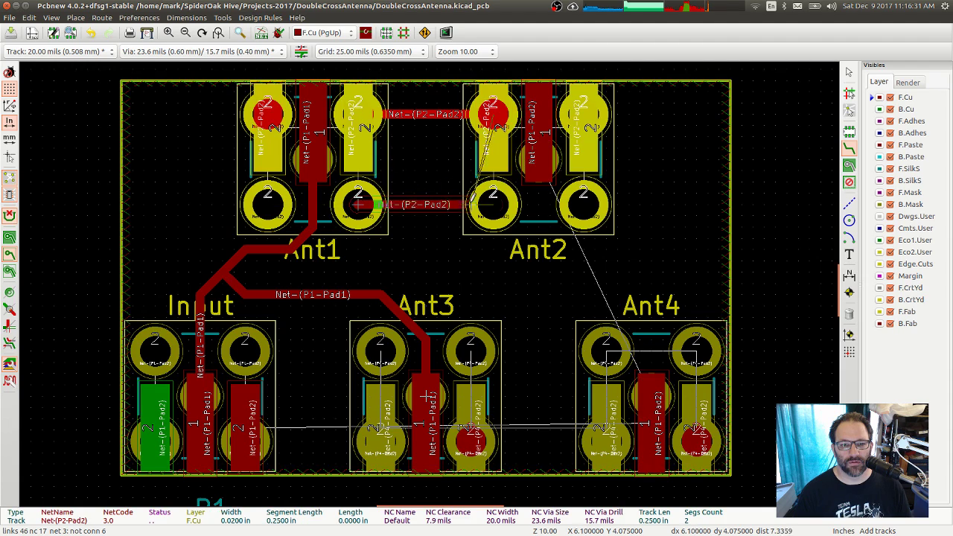
pyautogui.click(493, 198)
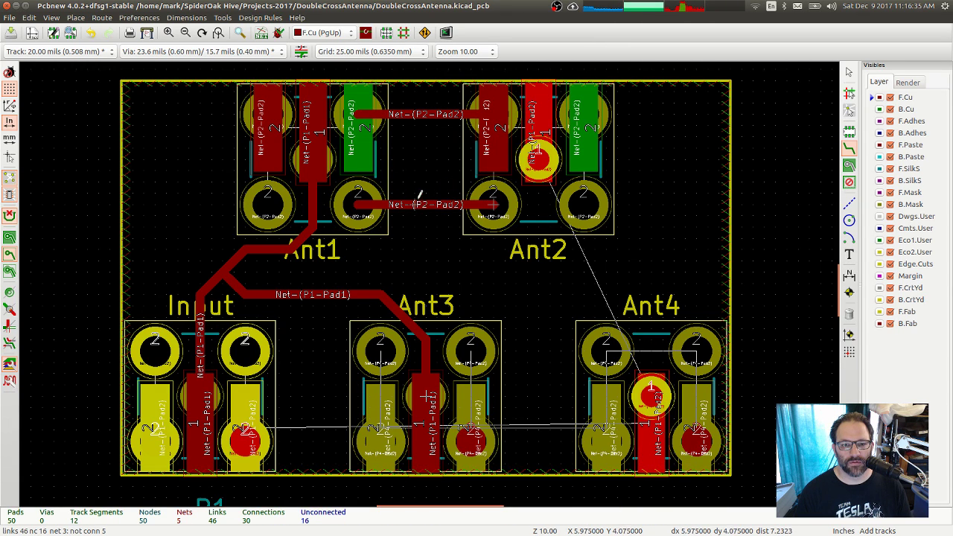
pyautogui.press('Delete')
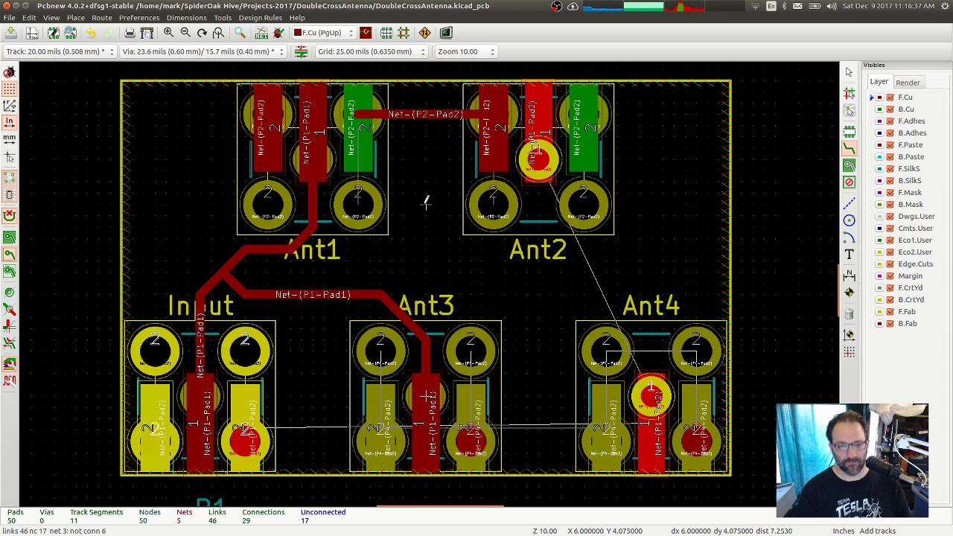
# Route a straight Net-(P4-Pad2) track between the lower facing ground pads of Ant3 and Ant4
pyautogui.click(471, 430)
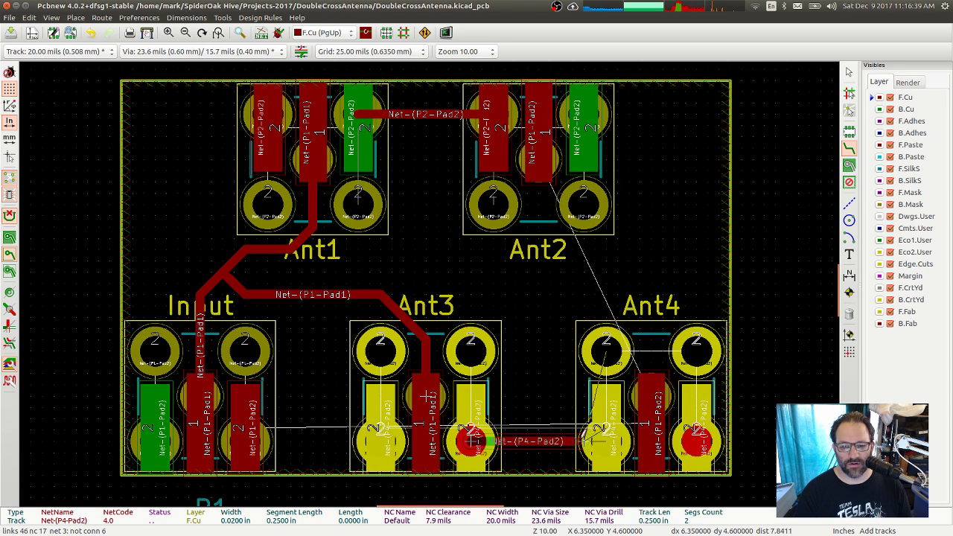
pyautogui.click(607, 441)
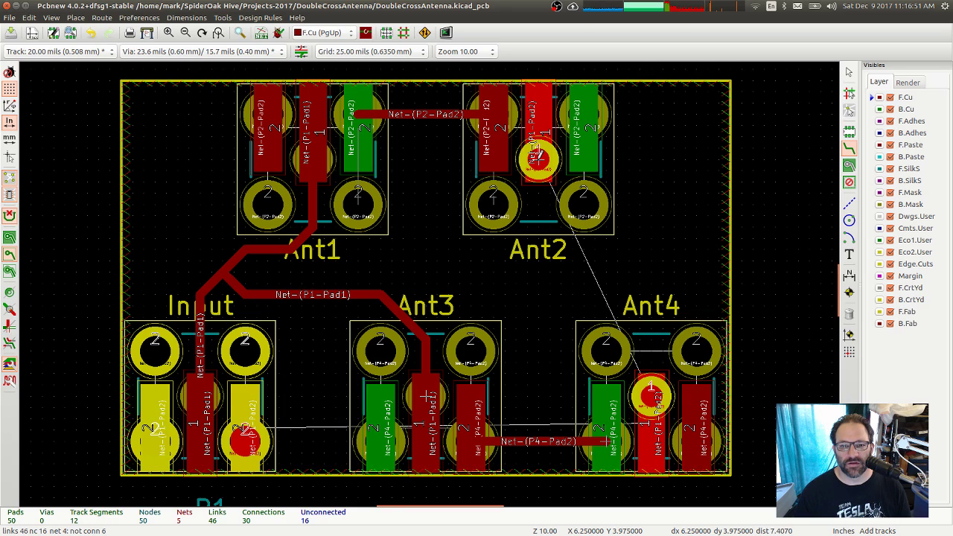
# Route short Net-(P1-Pad2) stubs on F.Cu from pad 1 of Ant2 and pad 1 of Ant4 toward the board's interior
pyautogui.click(536, 157)
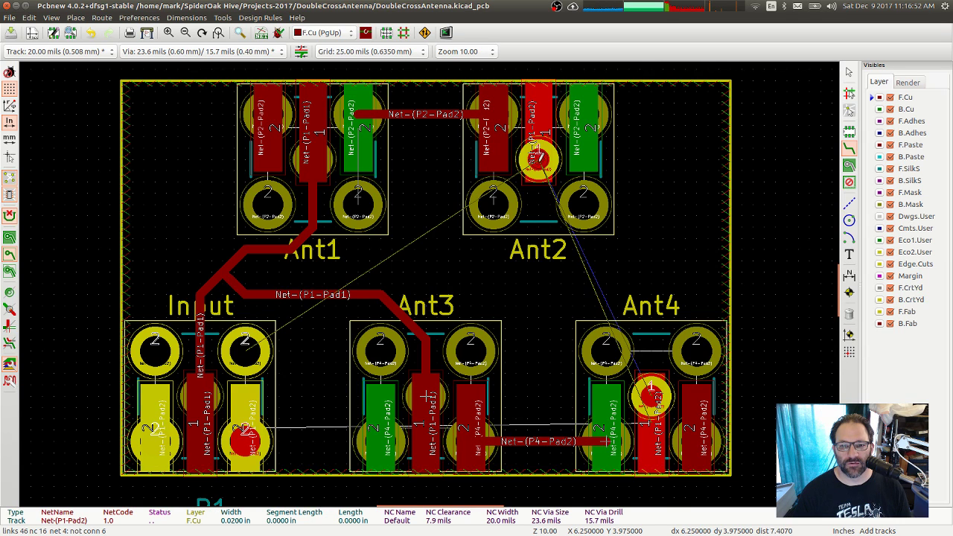
pyautogui.doubleClick(538, 216)
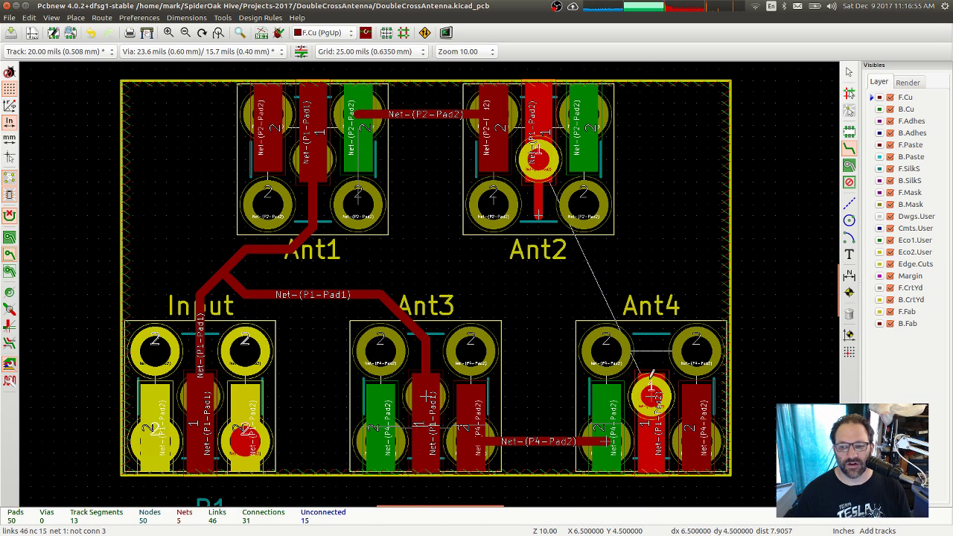
pyautogui.click(651, 394)
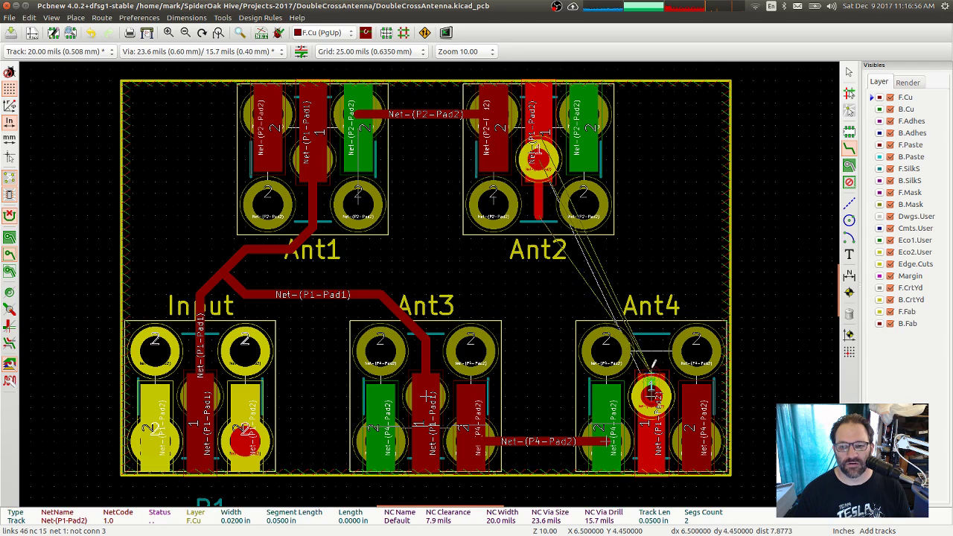
pyautogui.doubleClick(652, 328)
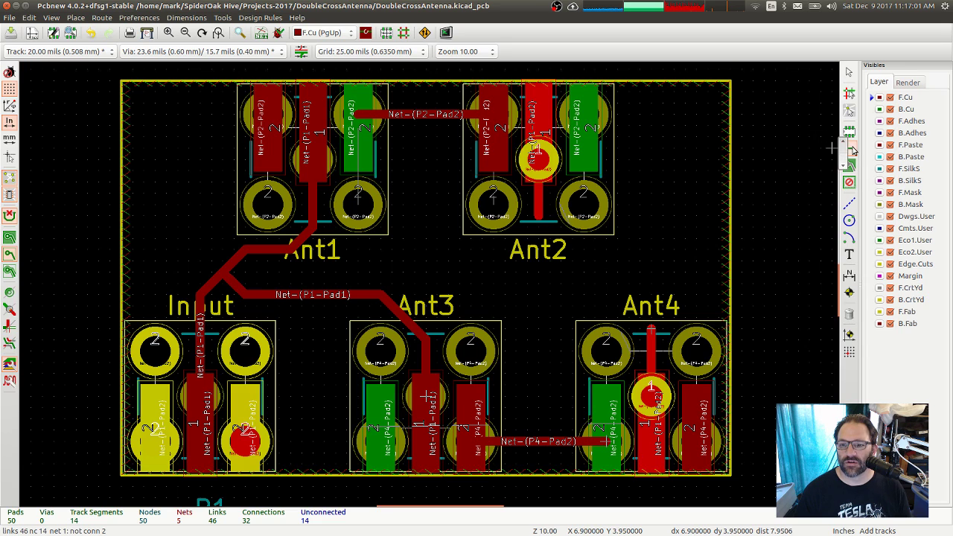
# Display and refill all copper zones, with the B.Cu layer hidden
pyautogui.click(9, 239)
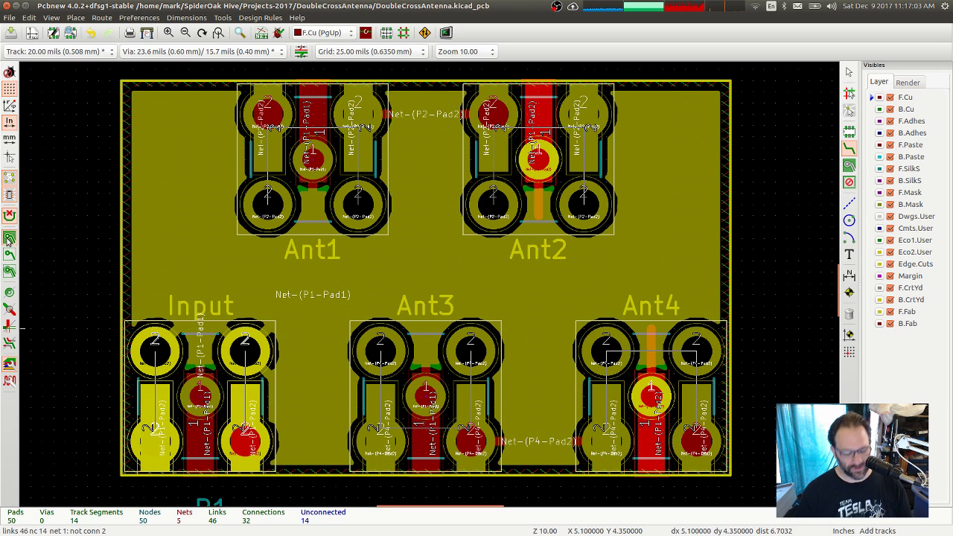
pyautogui.press('b')
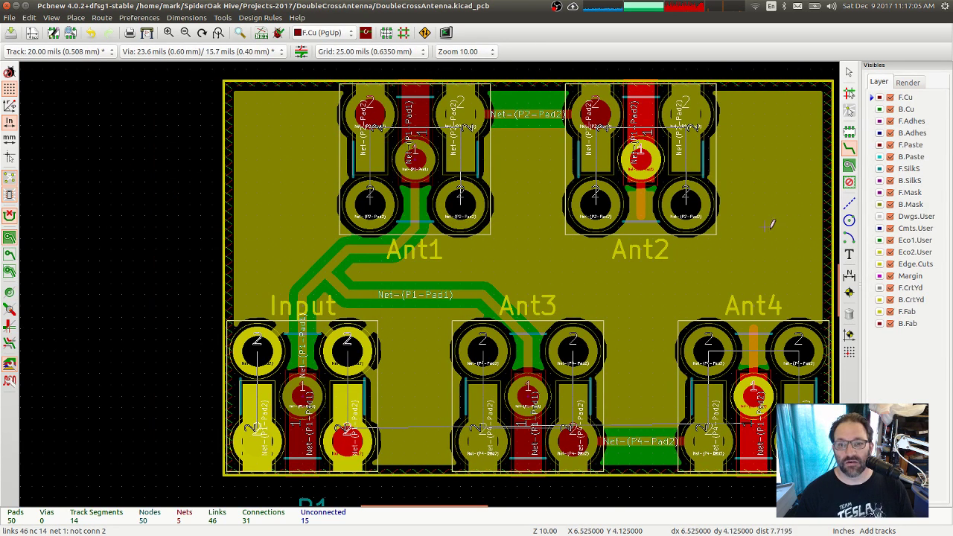
pyautogui.click(890, 109)
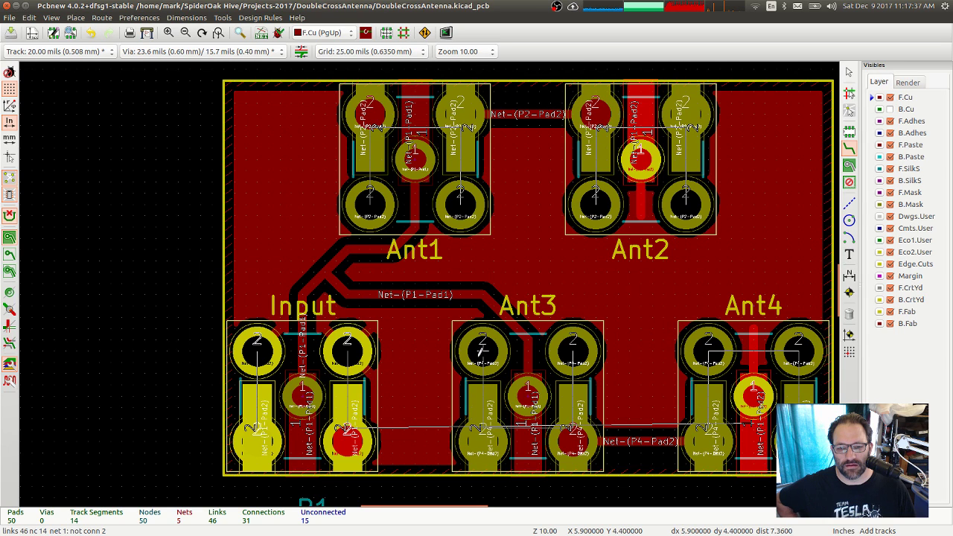
# Route vertical Net-(P4-Pad2) tracks on F.Cu joining the upper and lower ground pads on both sides of Ant3 and Ant4
pyautogui.click(483, 345)
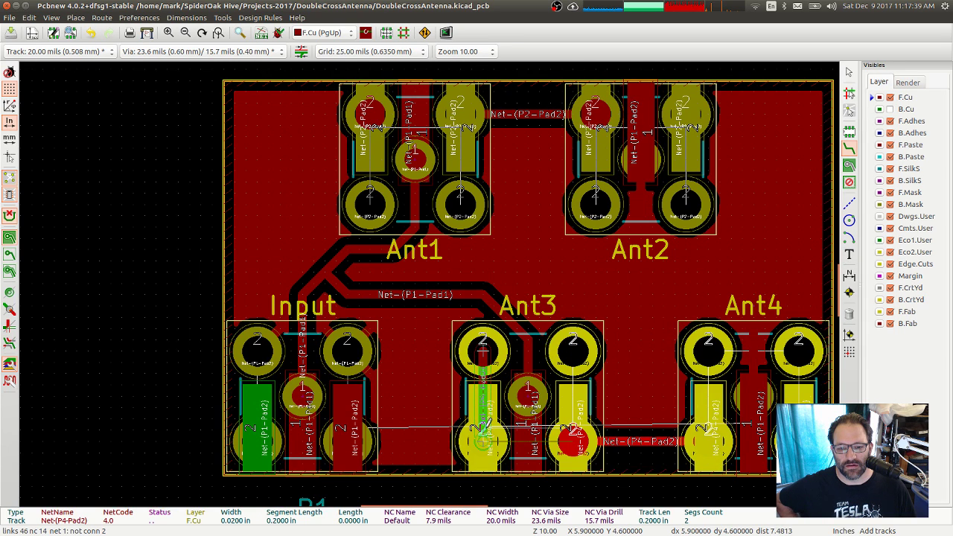
pyautogui.click(482, 435)
pyautogui.click(573, 347)
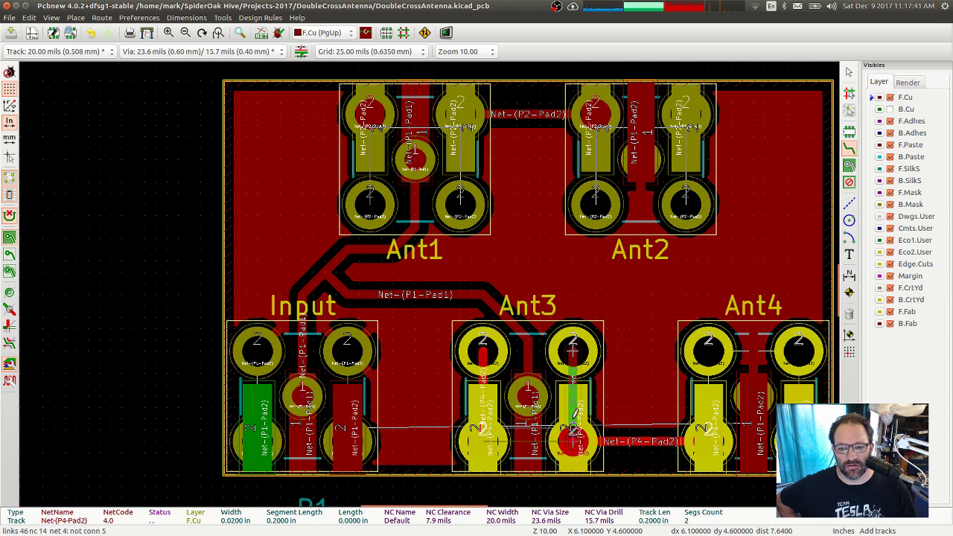
pyautogui.click(572, 437)
pyautogui.click(708, 347)
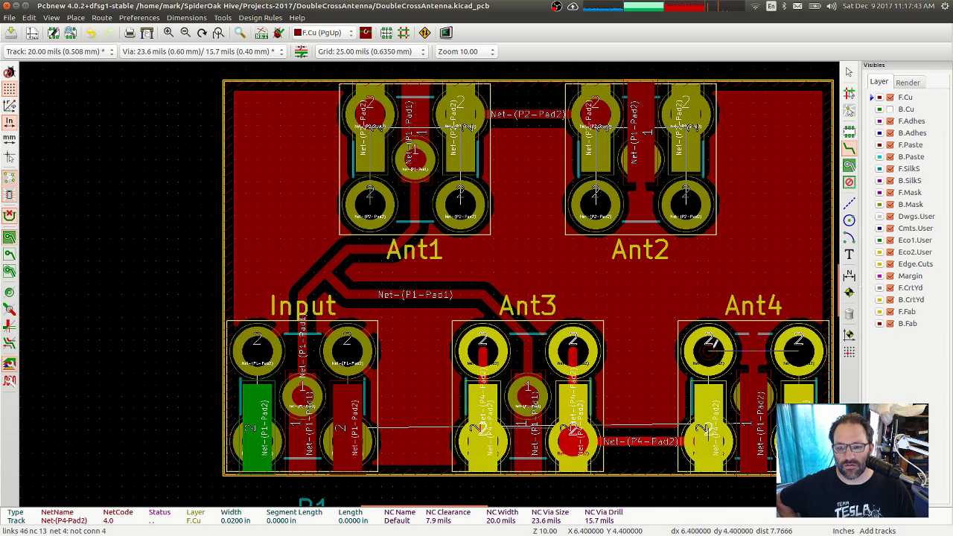
pyautogui.click(708, 438)
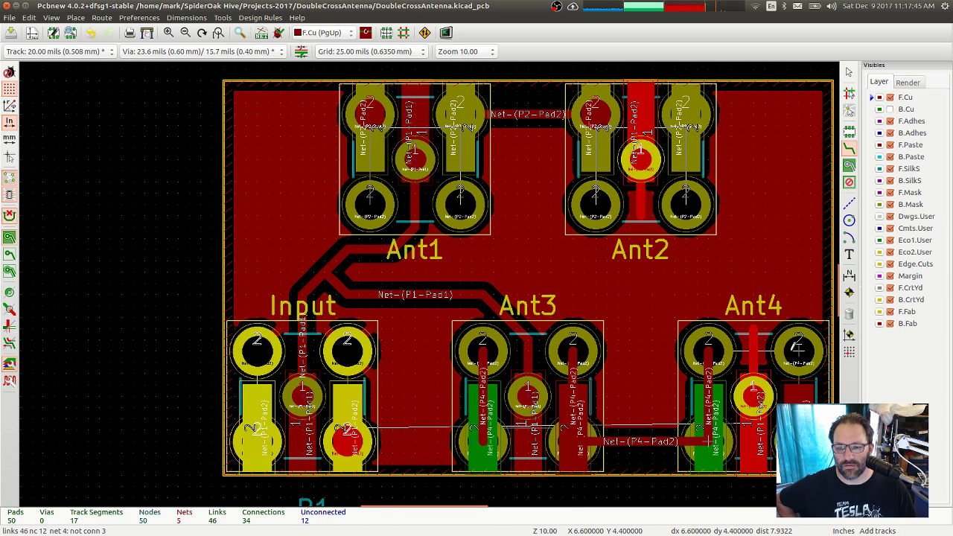
pyautogui.click(799, 346)
pyautogui.click(799, 438)
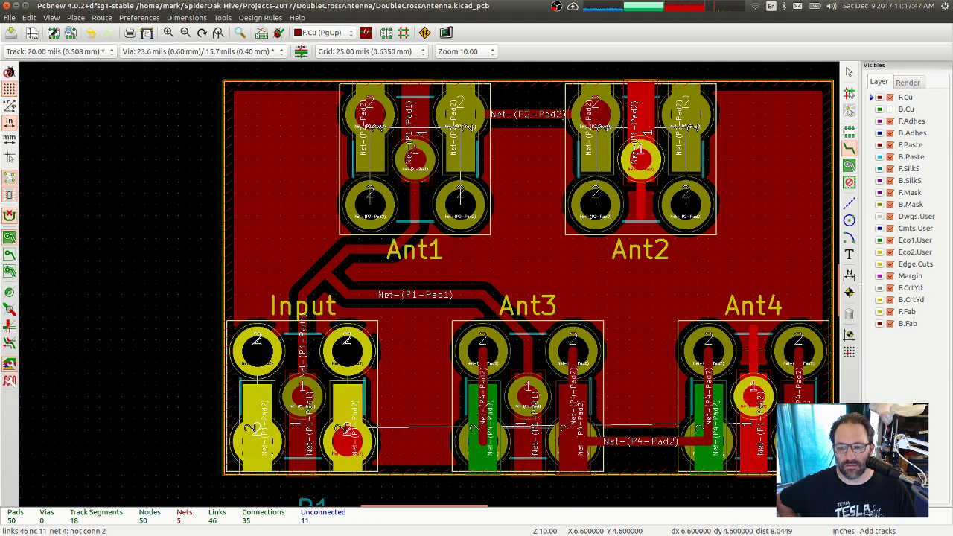
# Route vertical Net-(P2-Pad2) tracks on F.Cu joining the upper and lower ground pads on both sides of Ant2 and Ant1
pyautogui.click(686, 197)
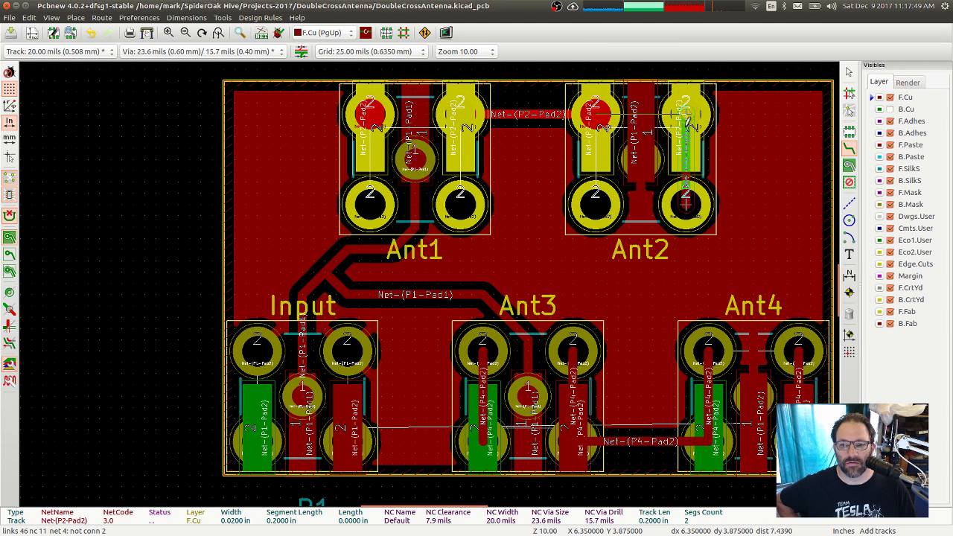
pyautogui.click(686, 116)
pyautogui.click(596, 180)
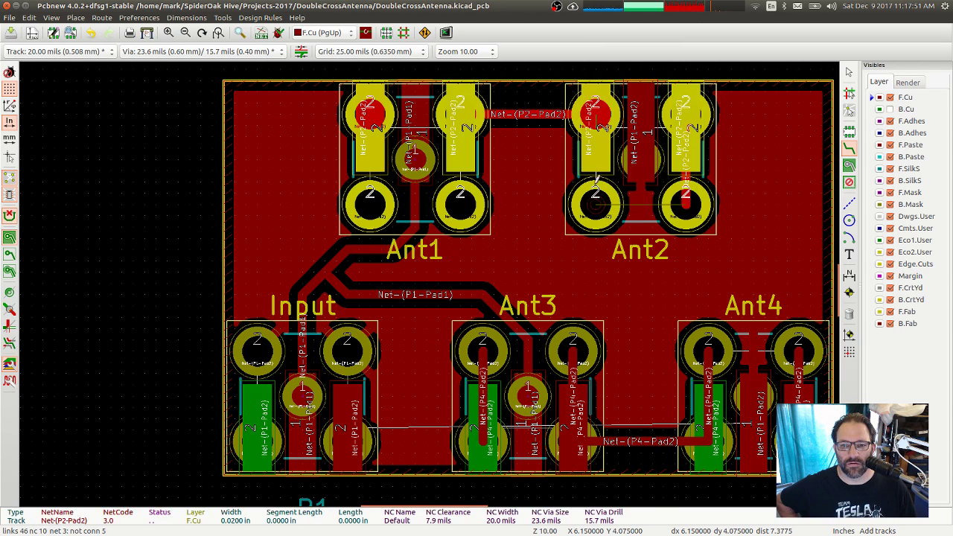
pyautogui.click(596, 114)
pyautogui.click(459, 201)
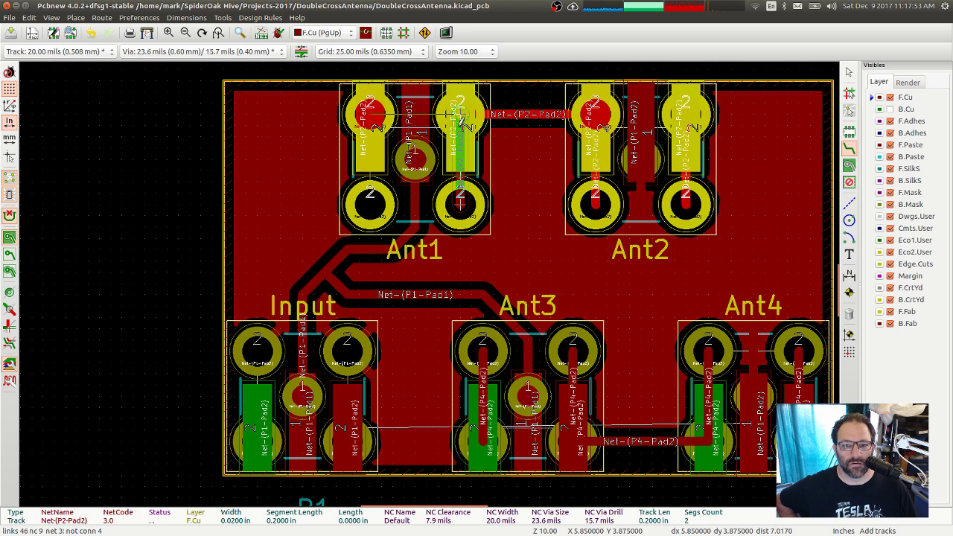
pyautogui.click(461, 115)
pyautogui.click(370, 199)
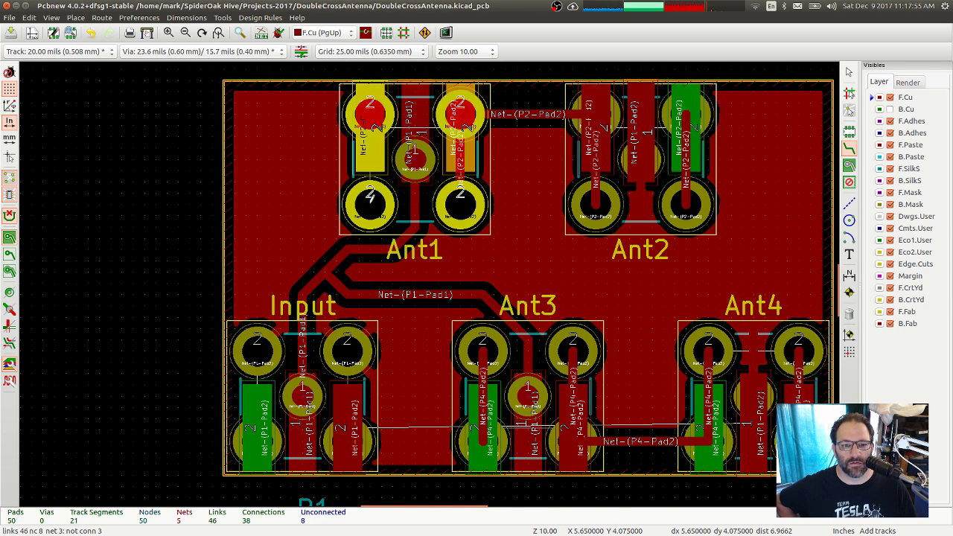
pyautogui.click(370, 111)
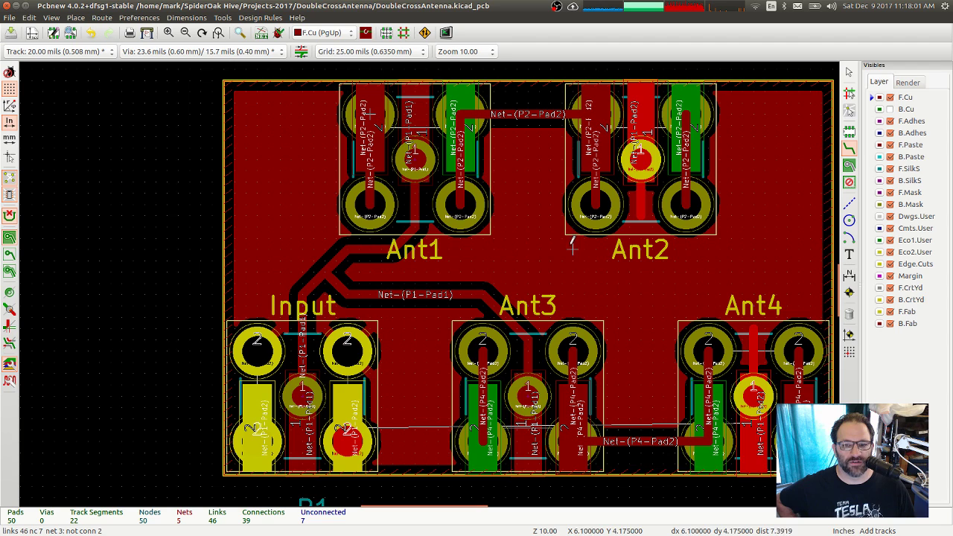
# Hide the F.Cu layer, show B.Cu, and make B.Cu the active layer
pyautogui.click(891, 97)
pyautogui.click(890, 97)
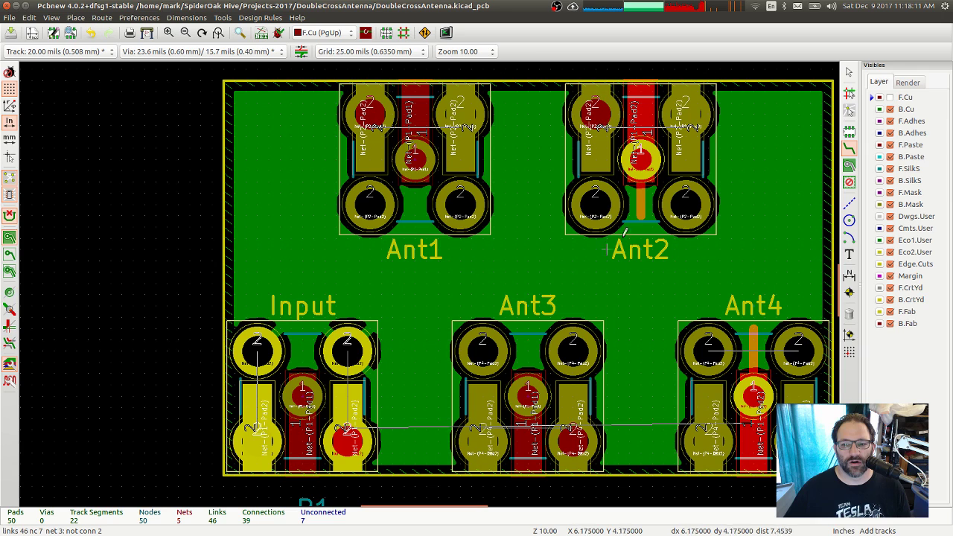
pyautogui.click(876, 108)
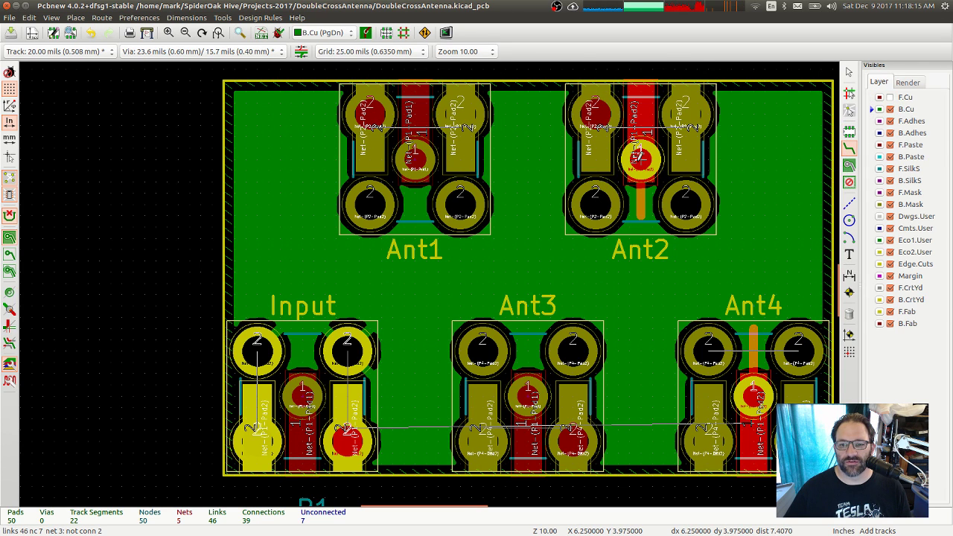
# Route short Net-(P1-Pad2) stubs on B.Cu from pad 1 of Ant2 and pad 1 of Ant4 toward the board's interior
pyautogui.click(639, 158)
pyautogui.doubleClick(638, 211)
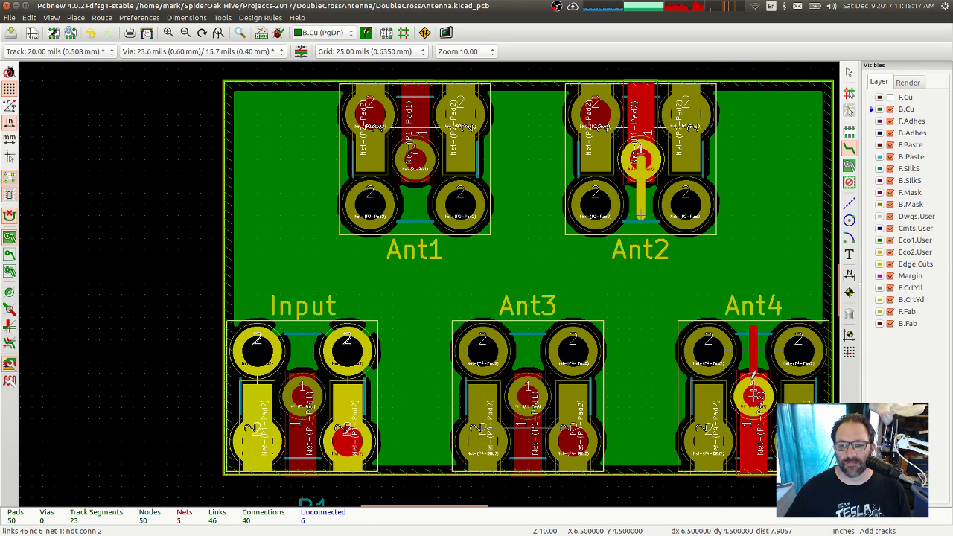
pyautogui.click(754, 391)
pyautogui.doubleClick(754, 328)
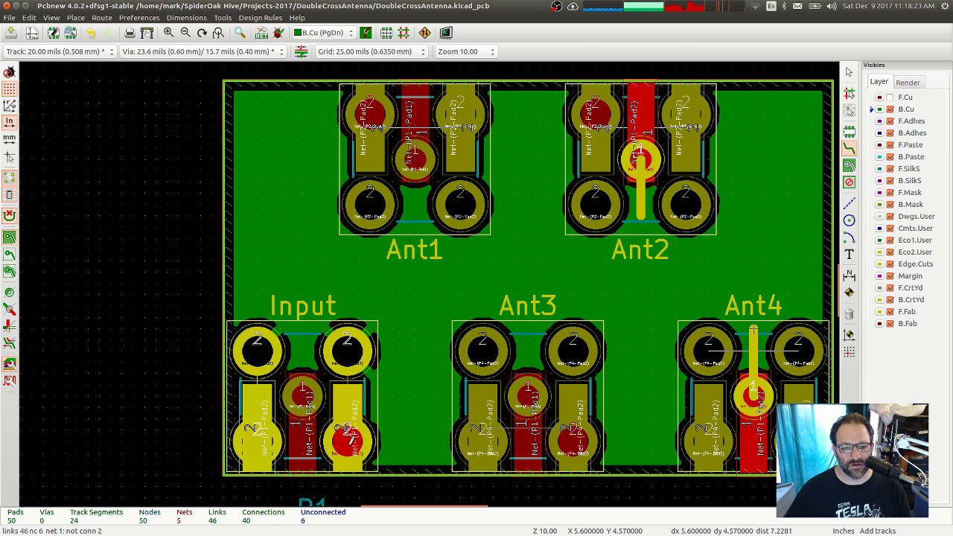
# Route a short horizontal B.Cu track from the Input connector's lower ground pad nearest Ant3 out into the copper zone
pyautogui.click(367, 450)
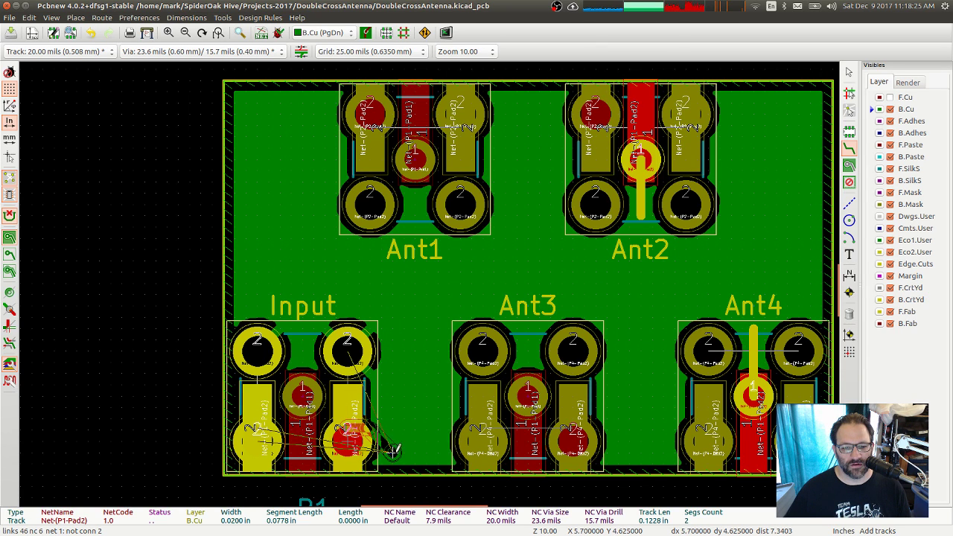
pyautogui.click(366, 449)
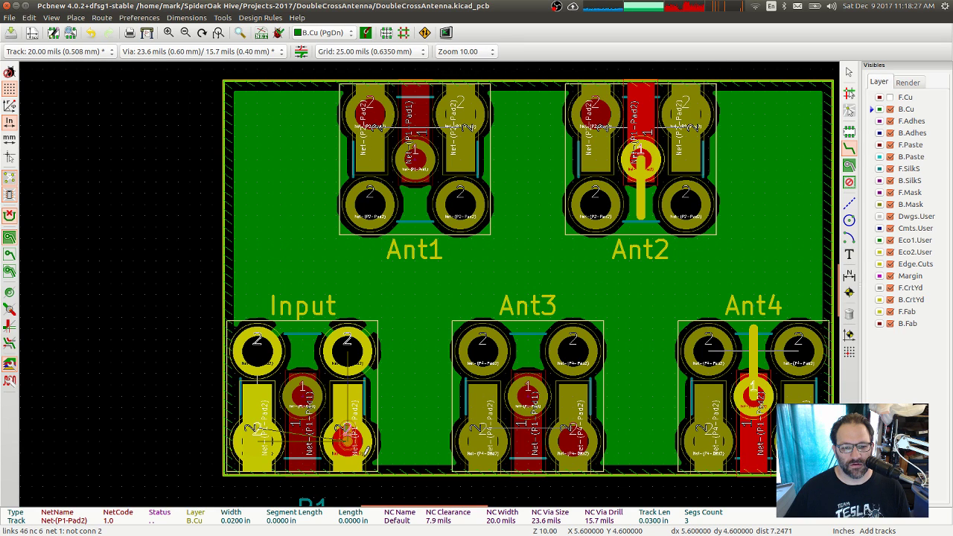
pyautogui.doubleClick(389, 441)
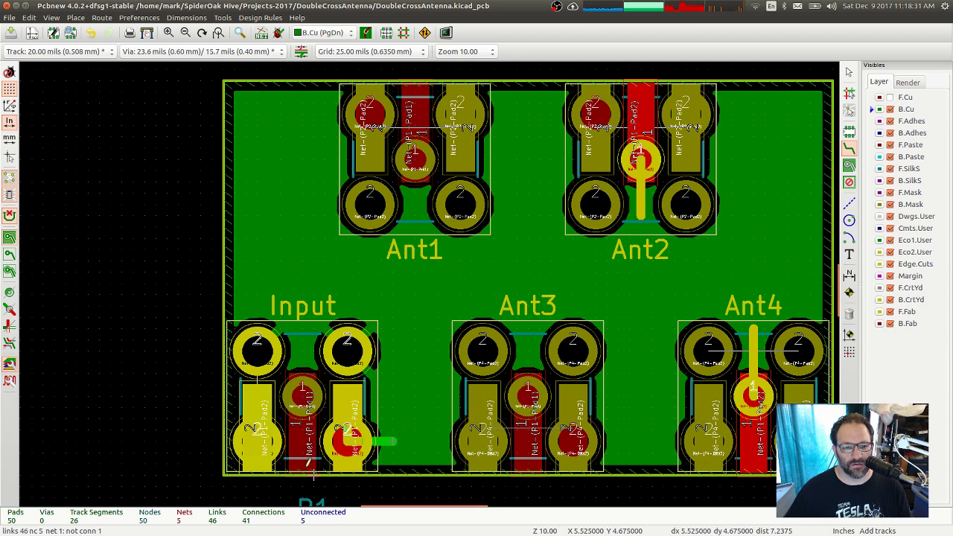
# Route vertical Net-(P1-Pad2) tracks on B.Cu joining the upper and lower ground pads on both sides of the Input connector
pyautogui.click(256, 438)
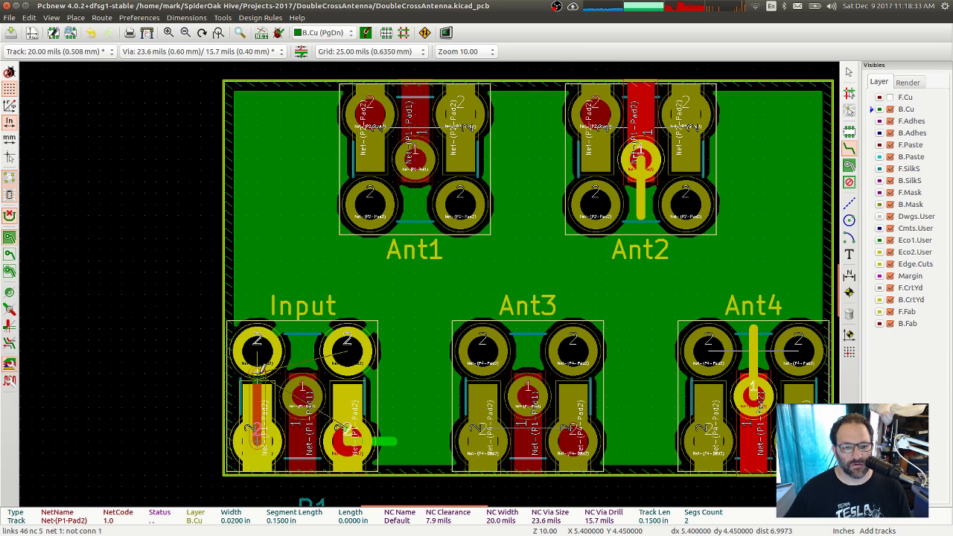
pyautogui.doubleClick(256, 350)
pyautogui.click(347, 437)
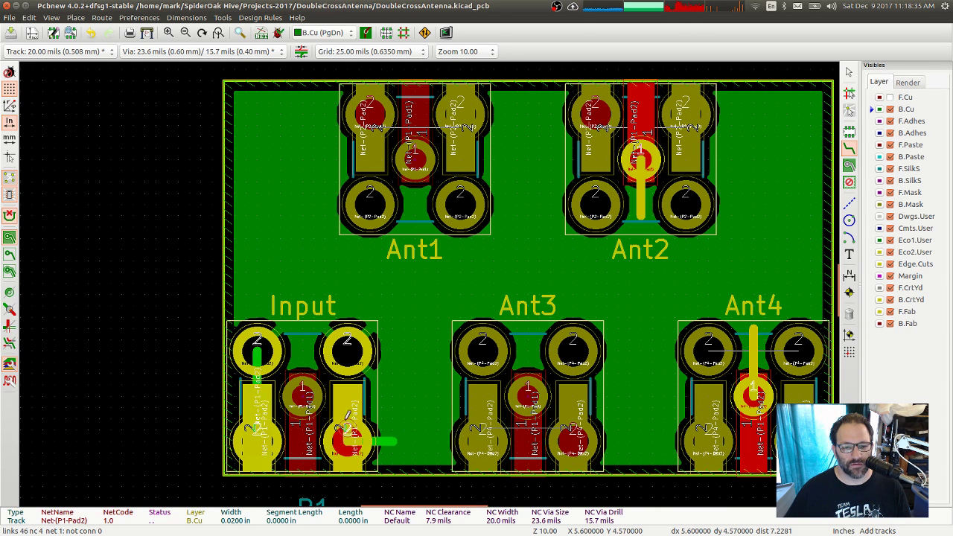
pyautogui.doubleClick(346, 356)
# Route vertical Net-(P4-Pad2) tracks on B.Cu joining the upper and lower ground pads on both sides of Ant3 and Ant4
pyautogui.click(483, 438)
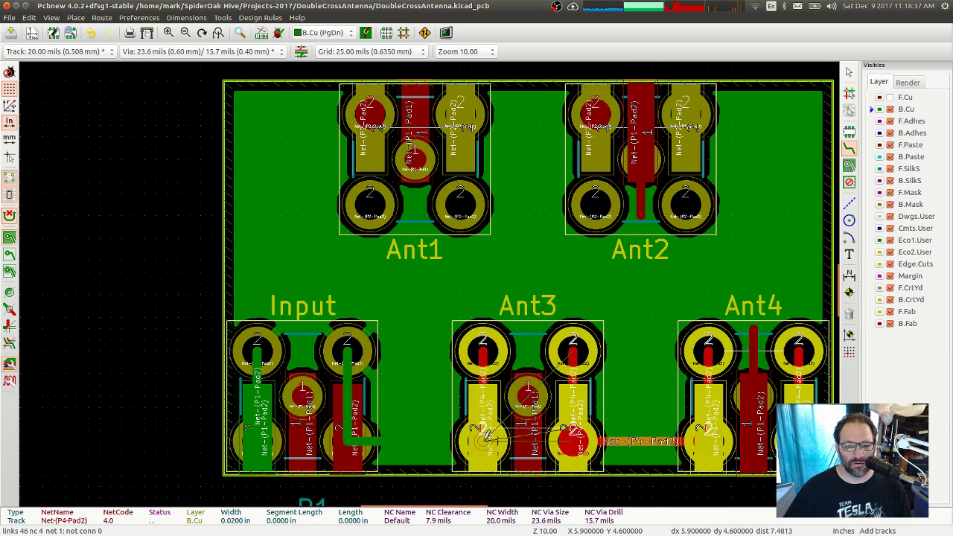
pyautogui.doubleClick(481, 352)
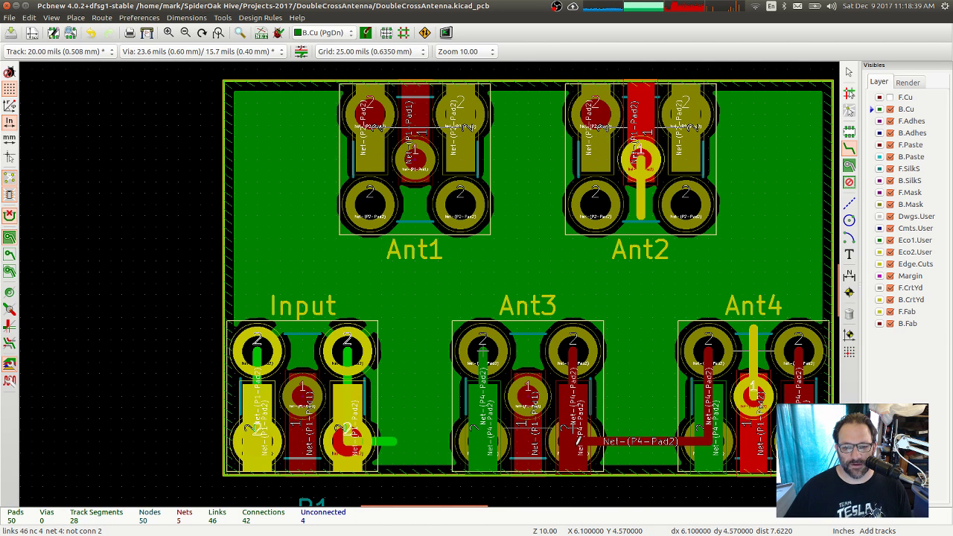
pyautogui.click(574, 439)
pyautogui.doubleClick(572, 351)
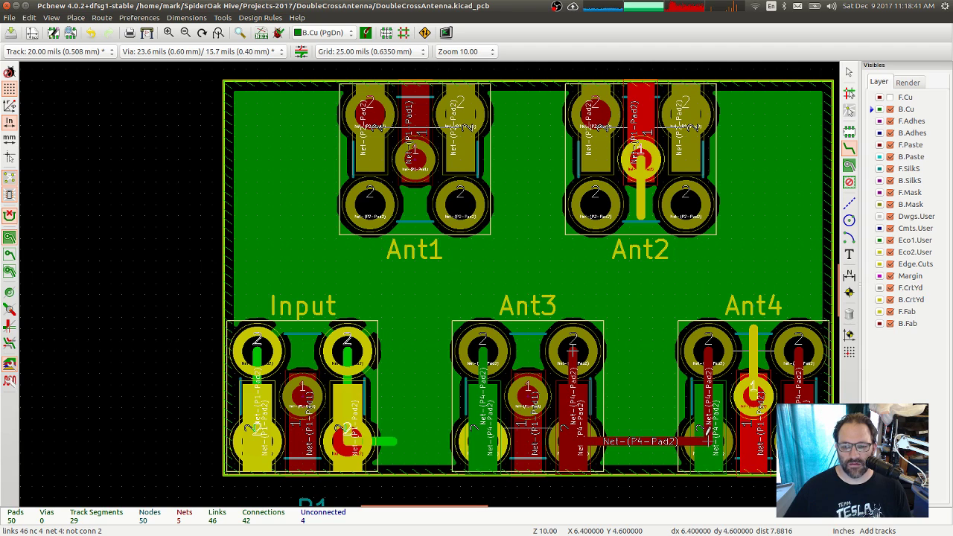
pyautogui.click(708, 439)
pyautogui.doubleClick(708, 350)
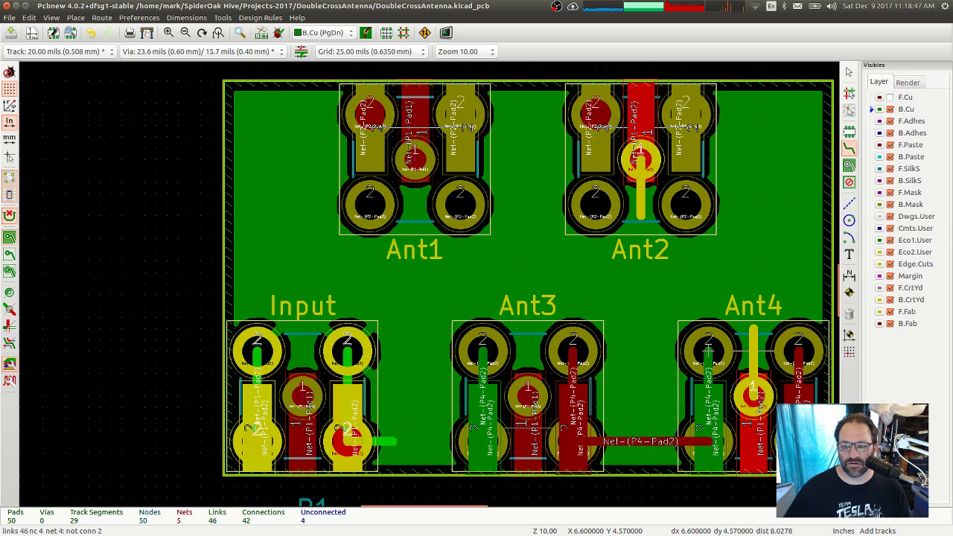
pyautogui.click(702, 430)
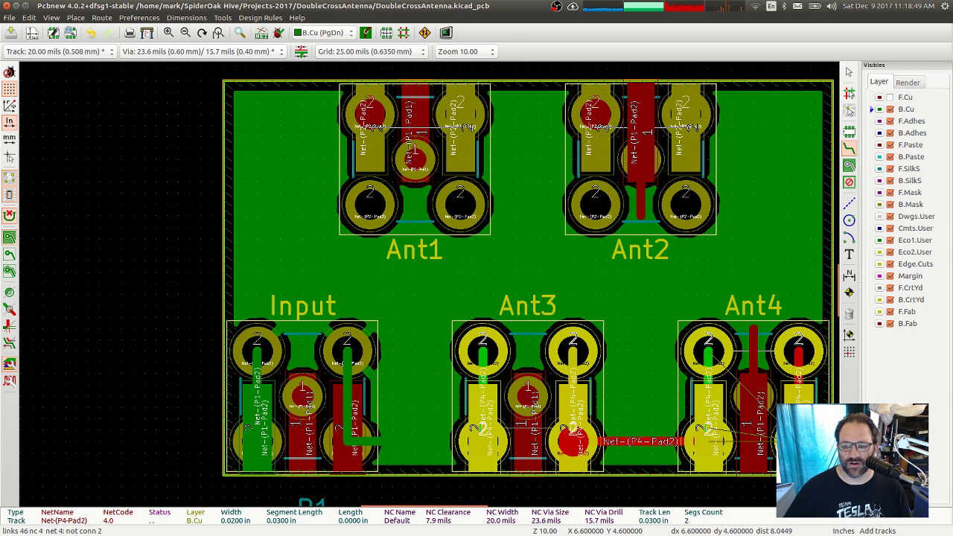
pyautogui.press('Escape')
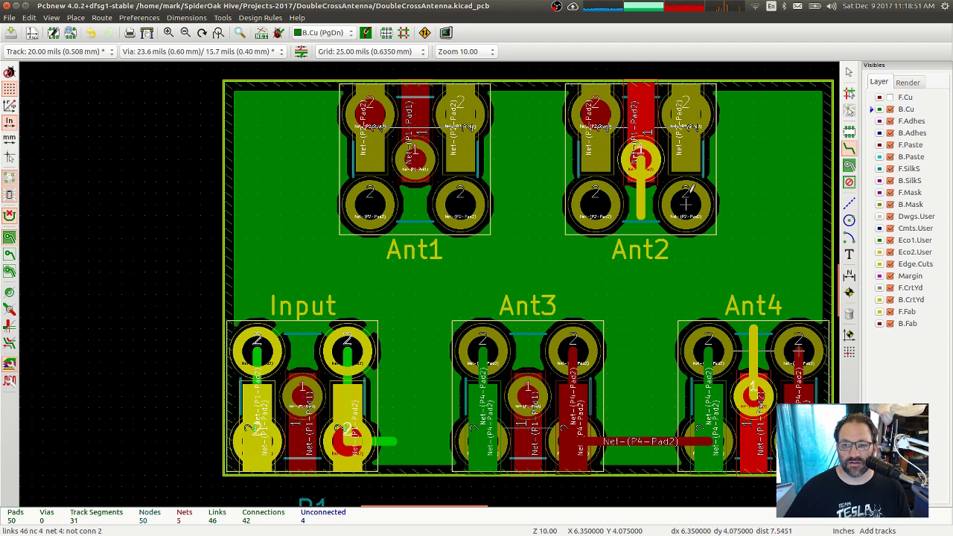
# Route vertical Net-(P2-Pad2) tracks on B.Cu joining the upper and lower ground pads on both sides of Ant2 and Ant1
pyautogui.click(687, 110)
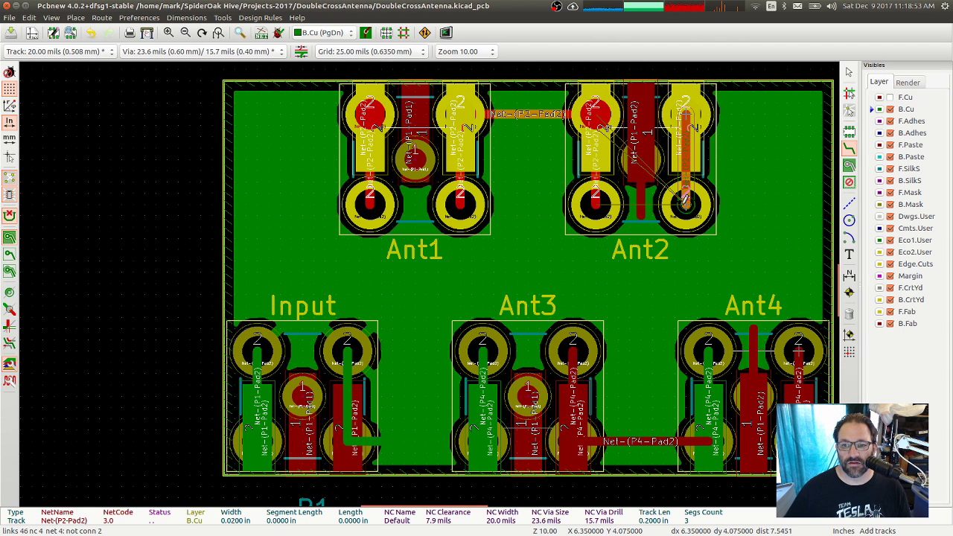
pyautogui.click(684, 199)
pyautogui.click(595, 199)
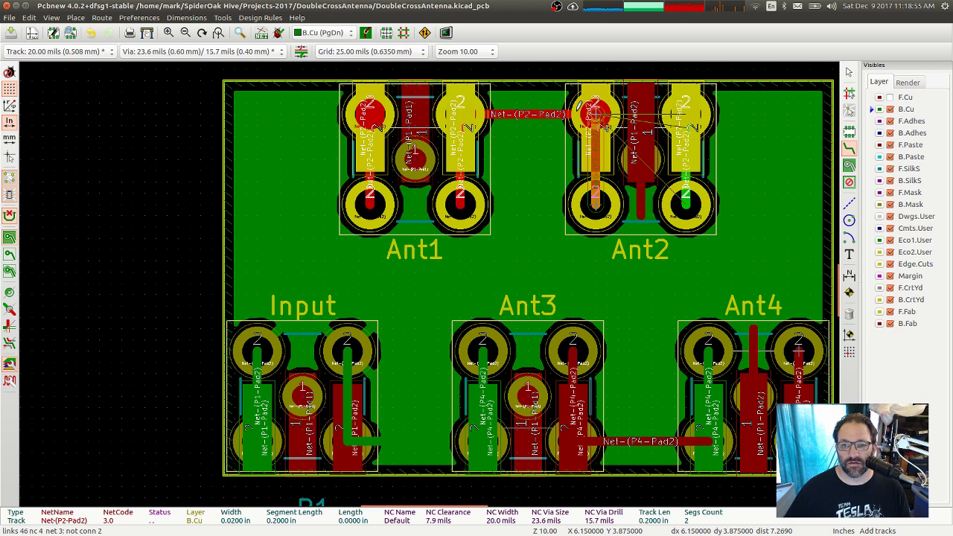
pyautogui.click(596, 112)
pyautogui.click(460, 200)
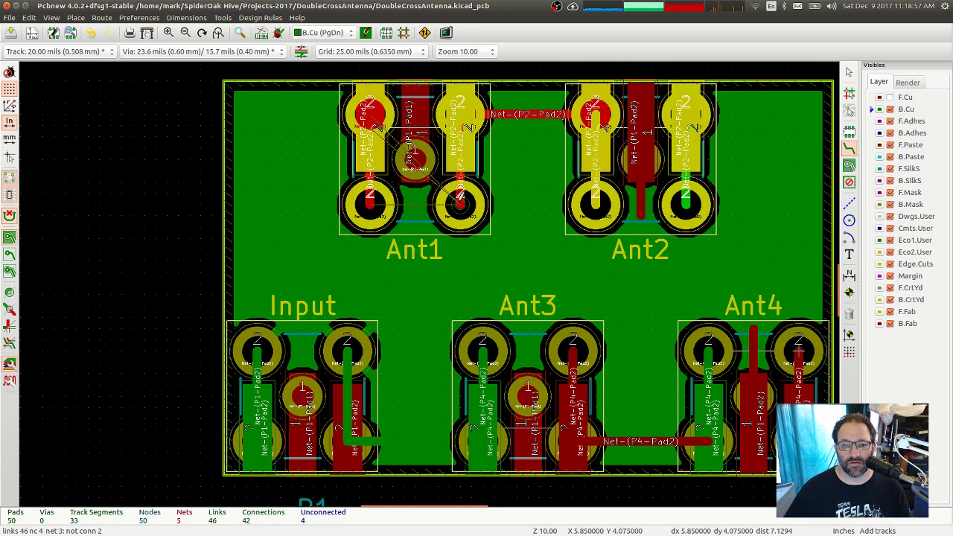
pyautogui.click(460, 112)
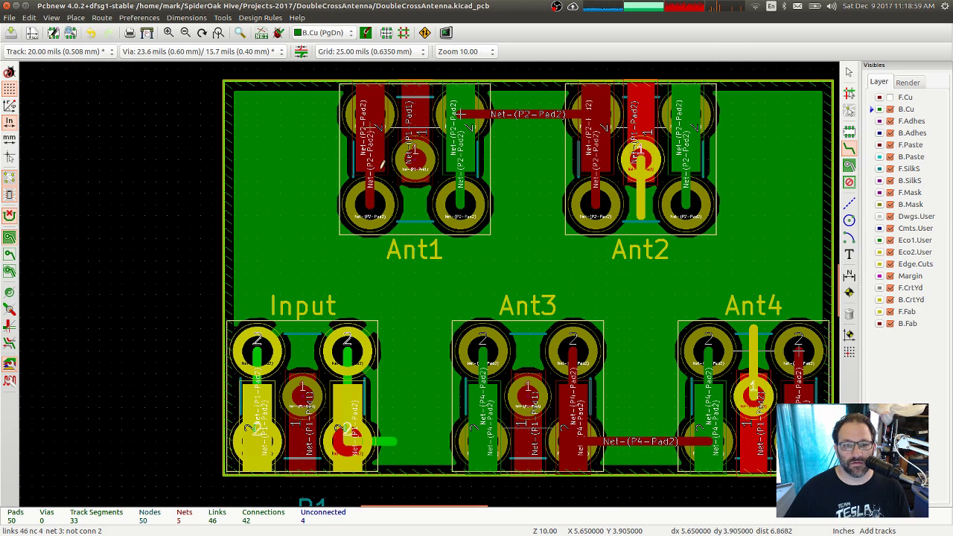
pyautogui.click(370, 200)
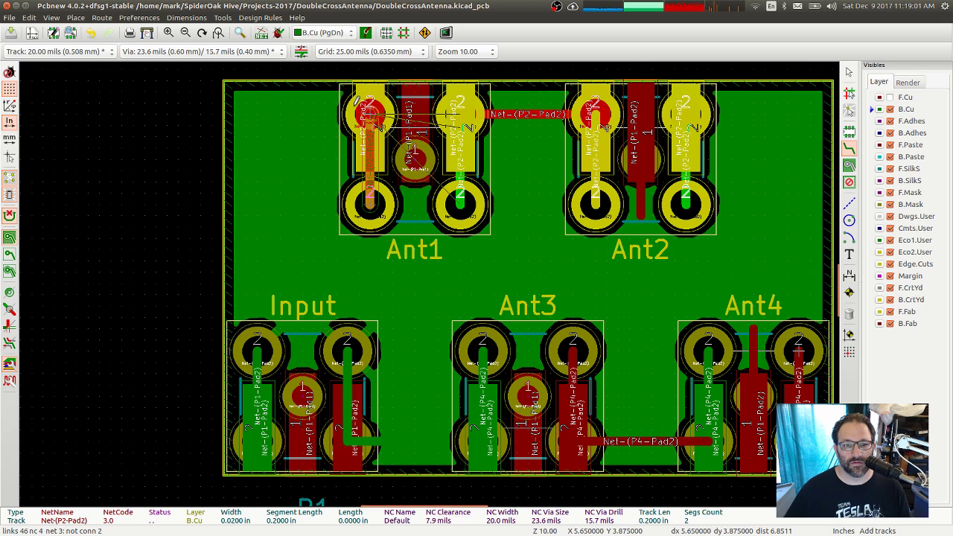
pyautogui.click(359, 103)
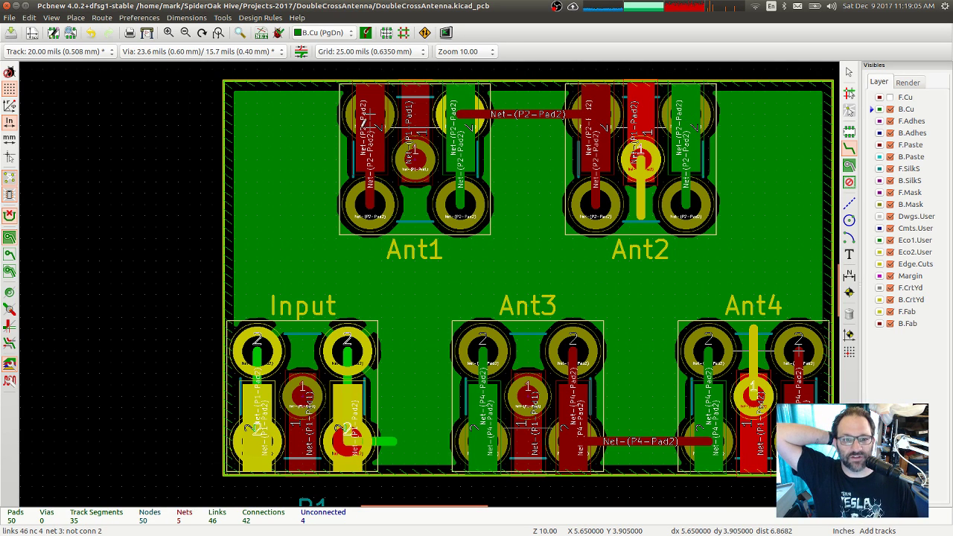
# Route horizontal Net-(P2-Pad2) tracks on B.Cu joining the two upper ground pads of Ant1 and the two upper ground pads of Ant2
pyautogui.click(462, 113)
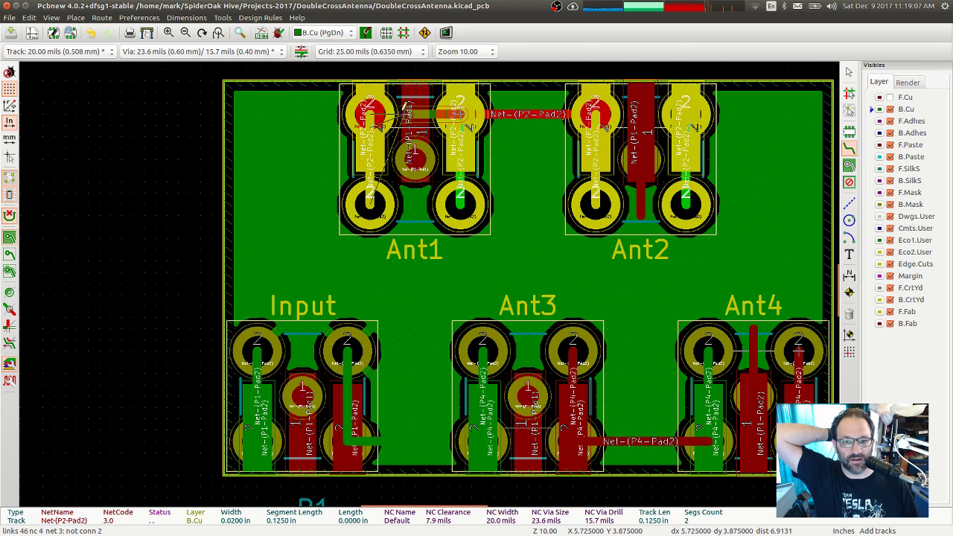
pyautogui.click(370, 113)
pyautogui.click(685, 113)
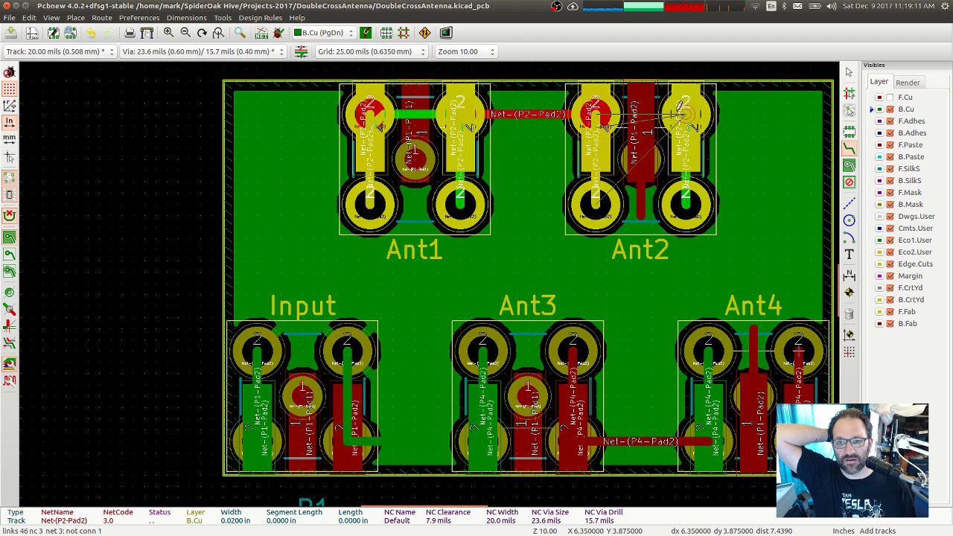
pyautogui.click(596, 115)
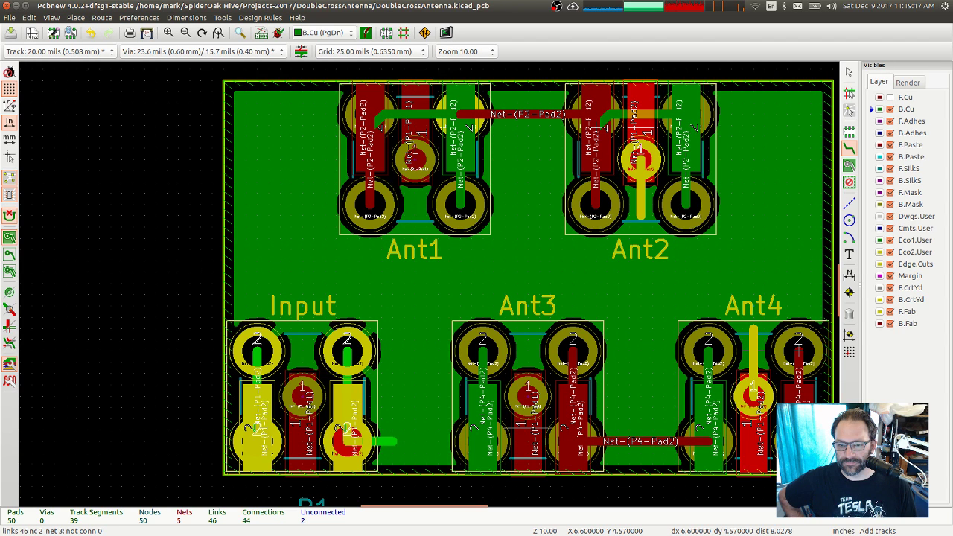
# Route horizontal Net-(P4-Pad2) tracks on B.Cu joining the two lower ground pads of Ant4 and the two lower ground pads of Ant3
pyautogui.click(798, 433)
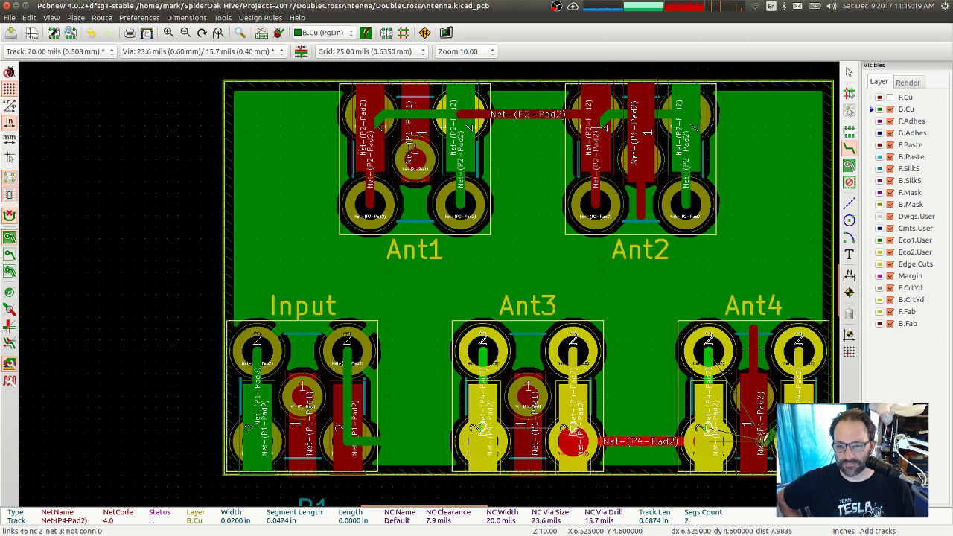
pyautogui.press('Escape')
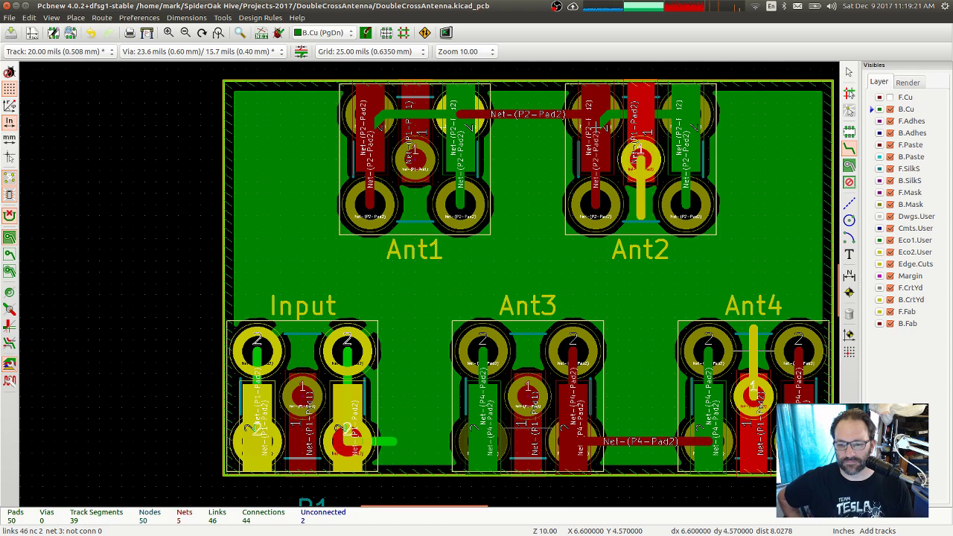
pyautogui.click(708, 441)
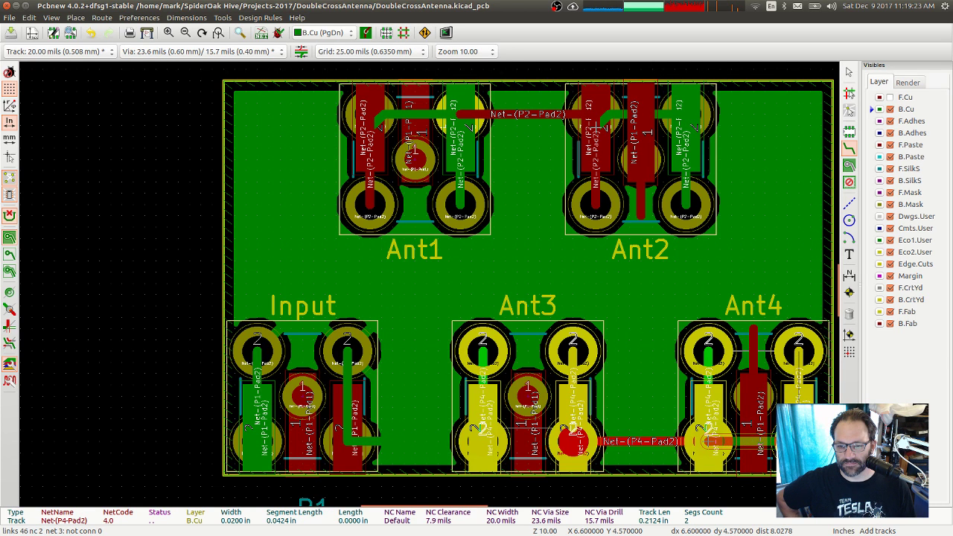
pyautogui.press('Escape')
pyautogui.click(489, 440)
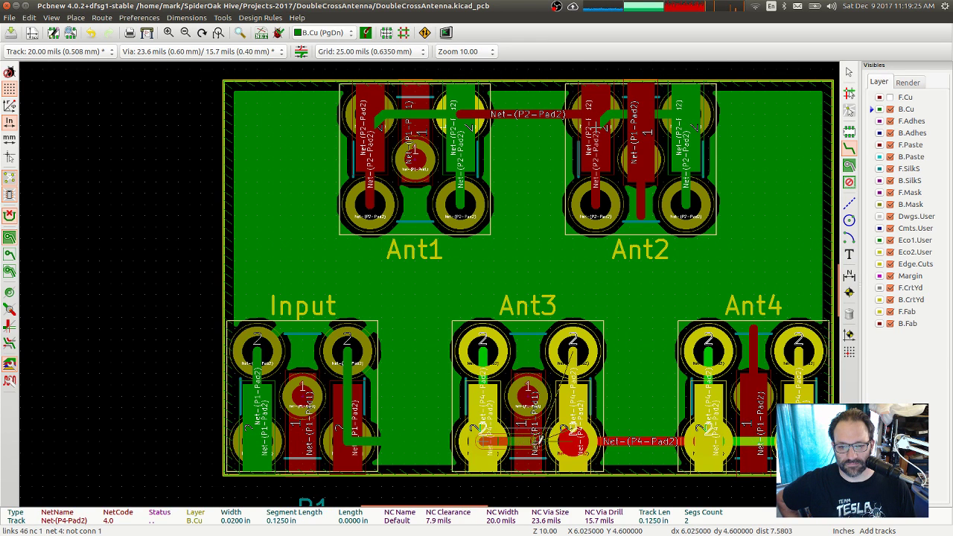
pyautogui.click(577, 430)
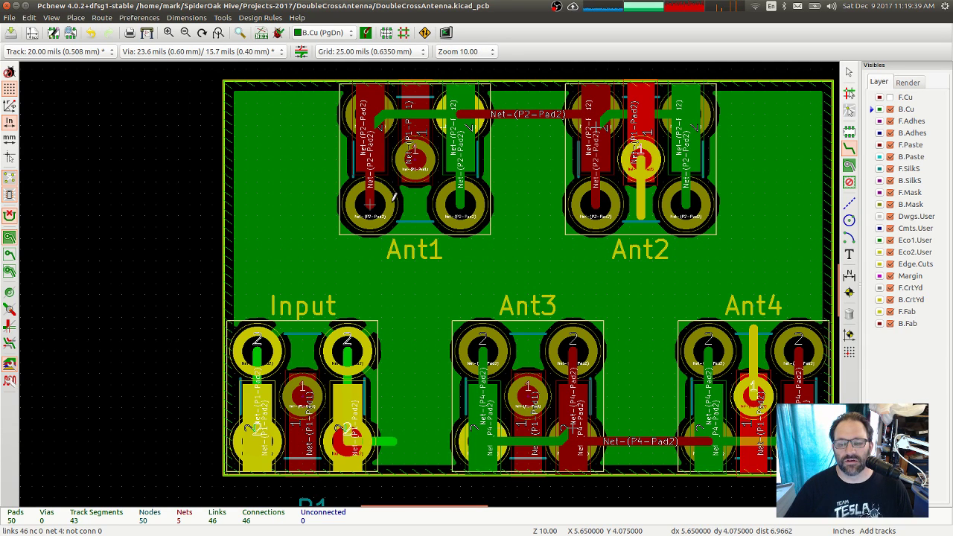
# With F.Cu shown, route a Net-(P1-Pad2) track with layer-switching vias from Input's upper-left ground pad diagonally alongside the signal track toward Ant1
pyautogui.click(888, 98)
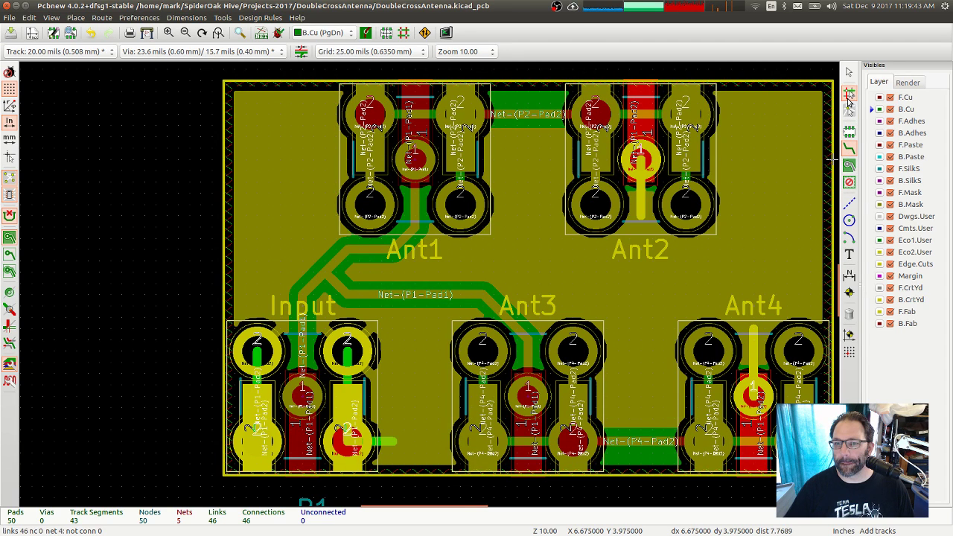
pyautogui.click(848, 149)
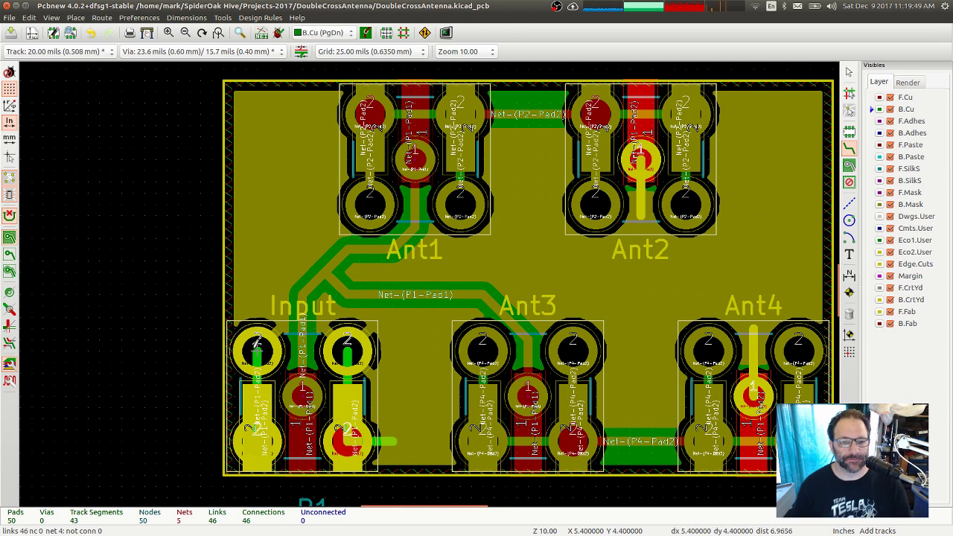
pyautogui.click(258, 343)
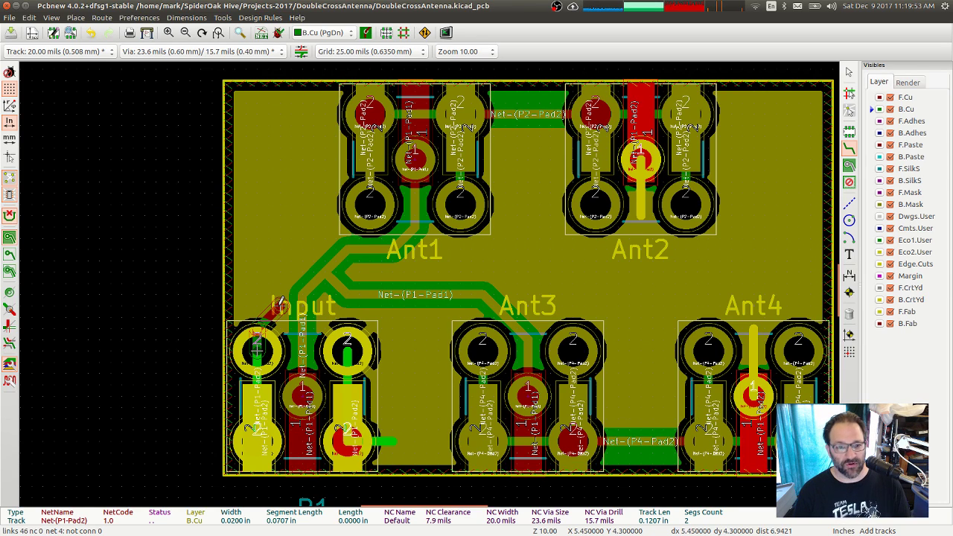
pyautogui.press('v')
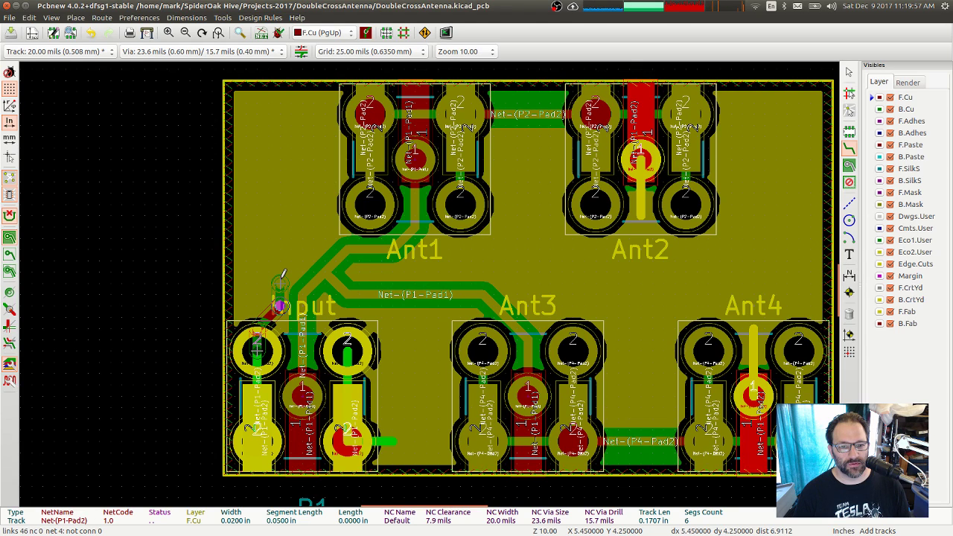
pyautogui.press('v')
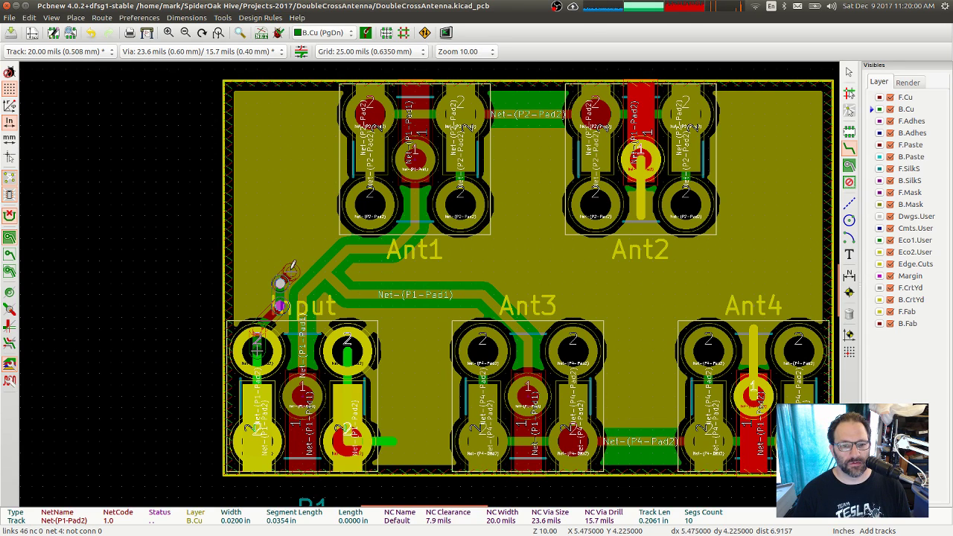
pyautogui.press('v')
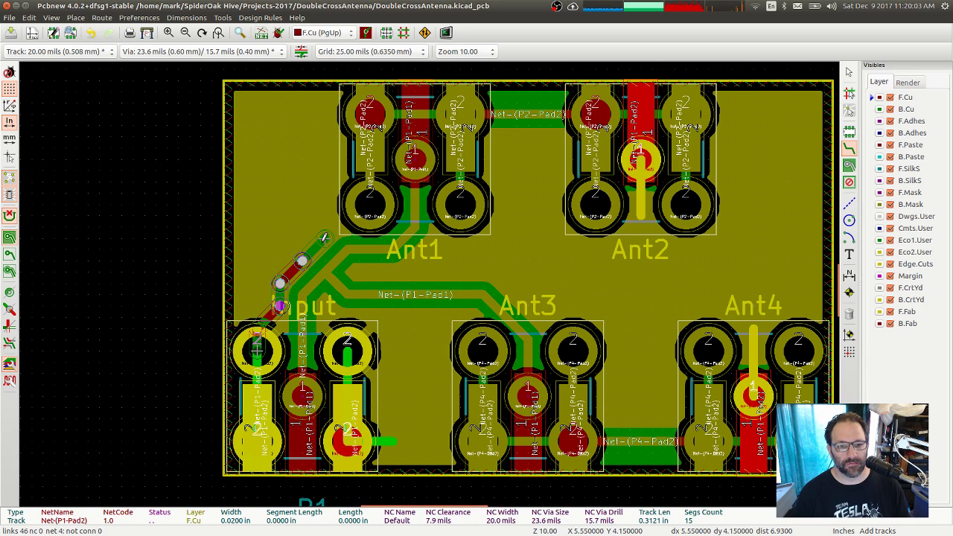
pyautogui.press('v')
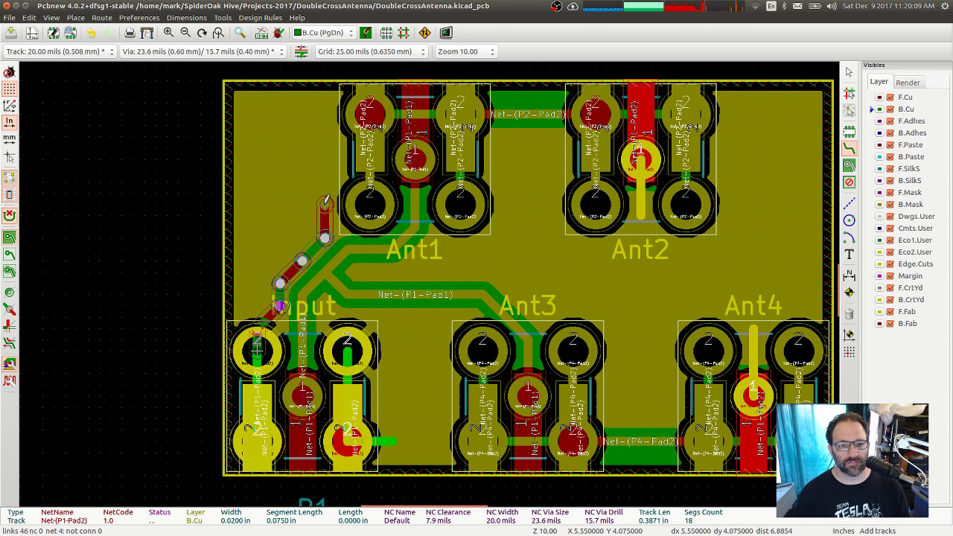
# Continue the via-stitched ground track up alongside Ant1's left edge and across to the board's upper-left corner, alternating F.Cu and B.Cu
pyautogui.press('v')
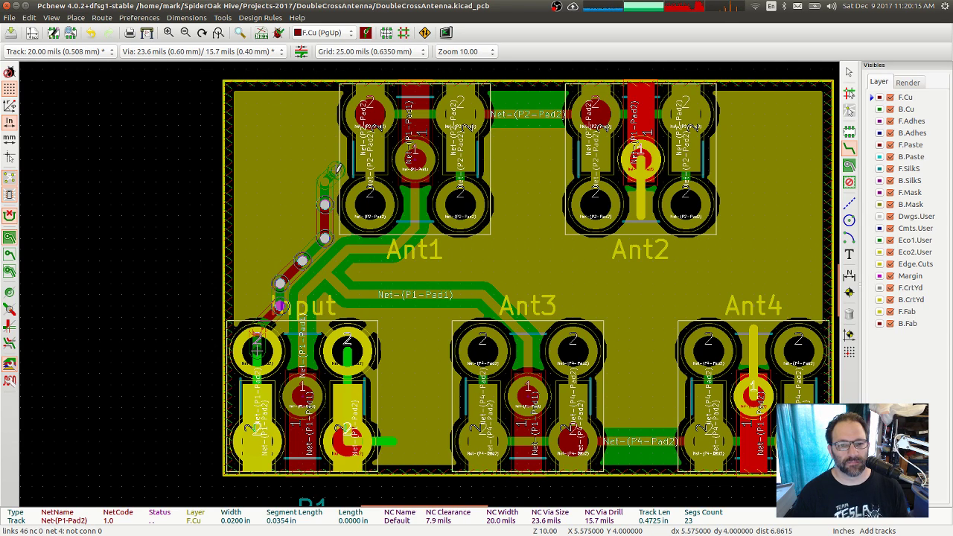
pyautogui.press('v')
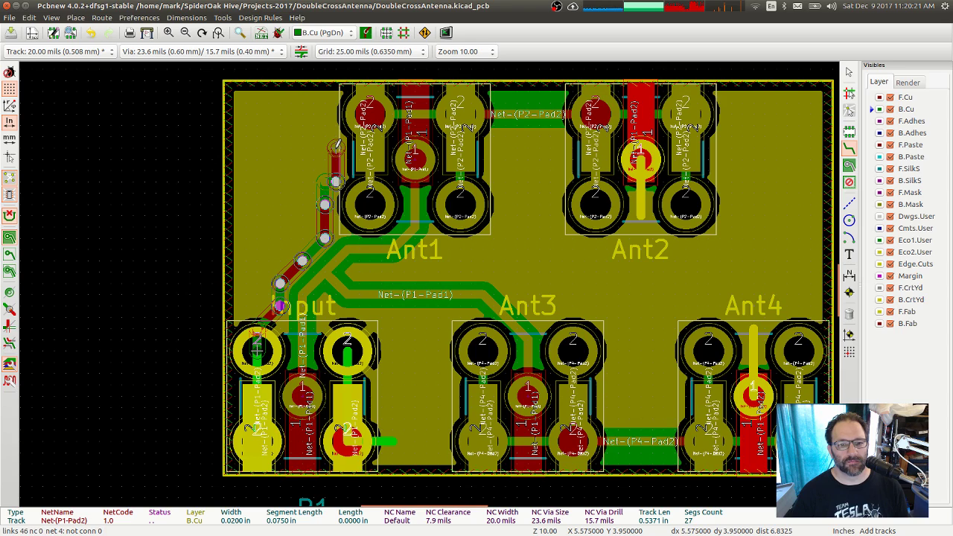
pyautogui.press('v')
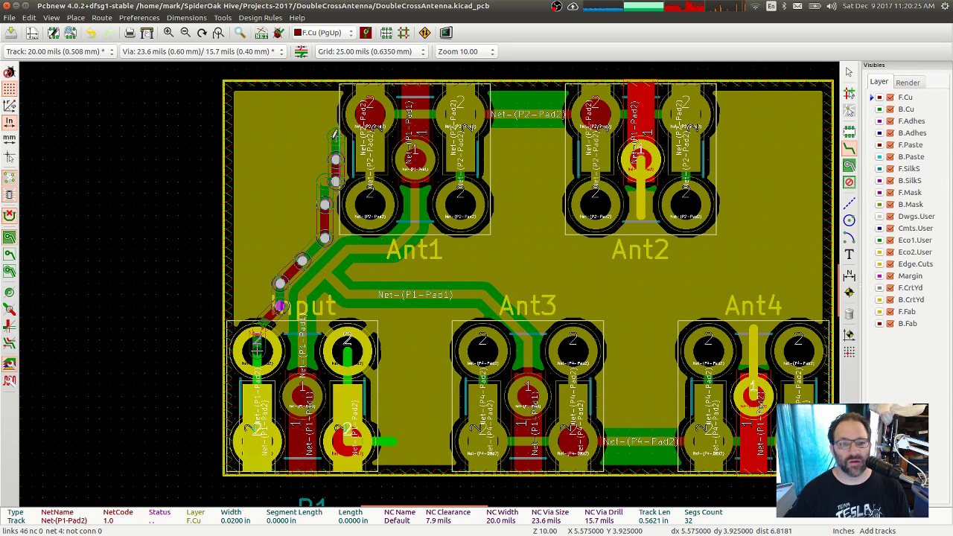
pyautogui.press('v')
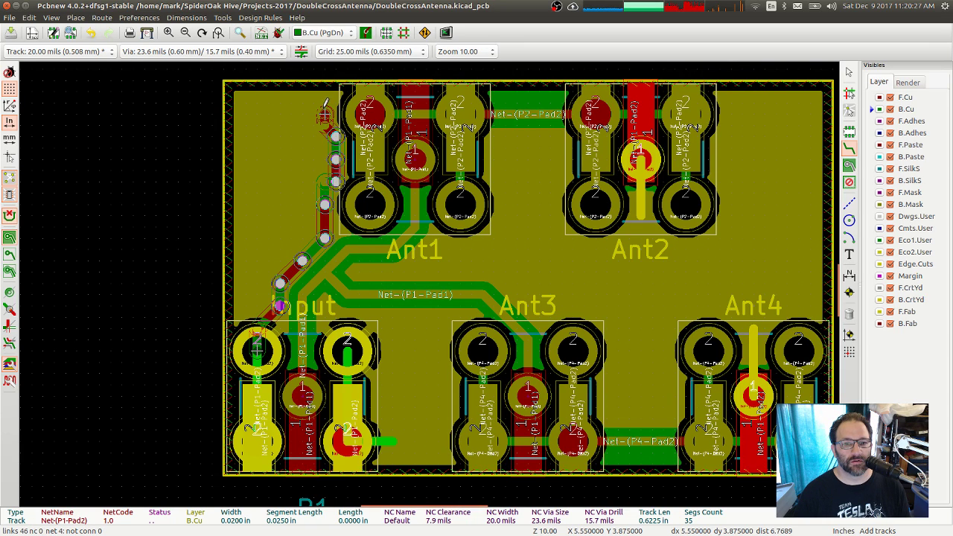
pyautogui.press('v')
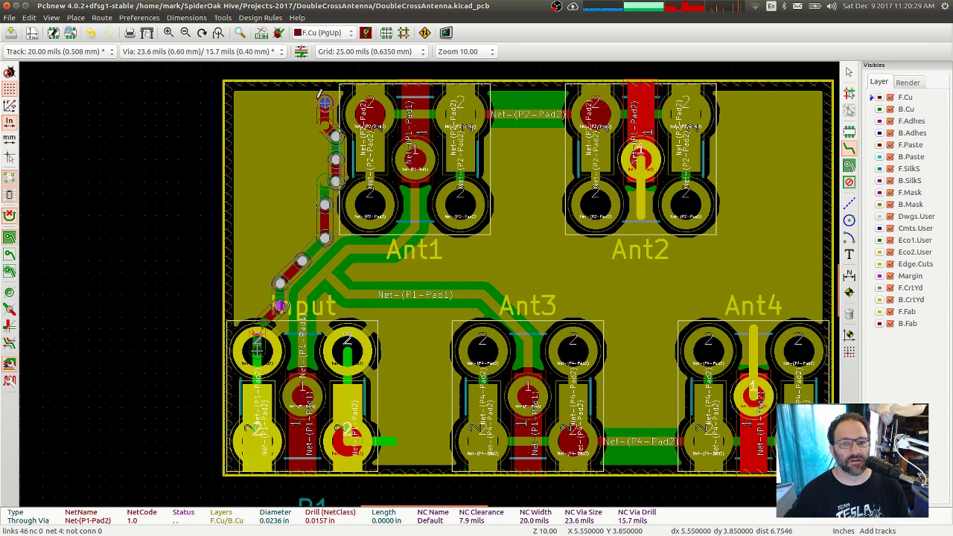
pyautogui.press('v')
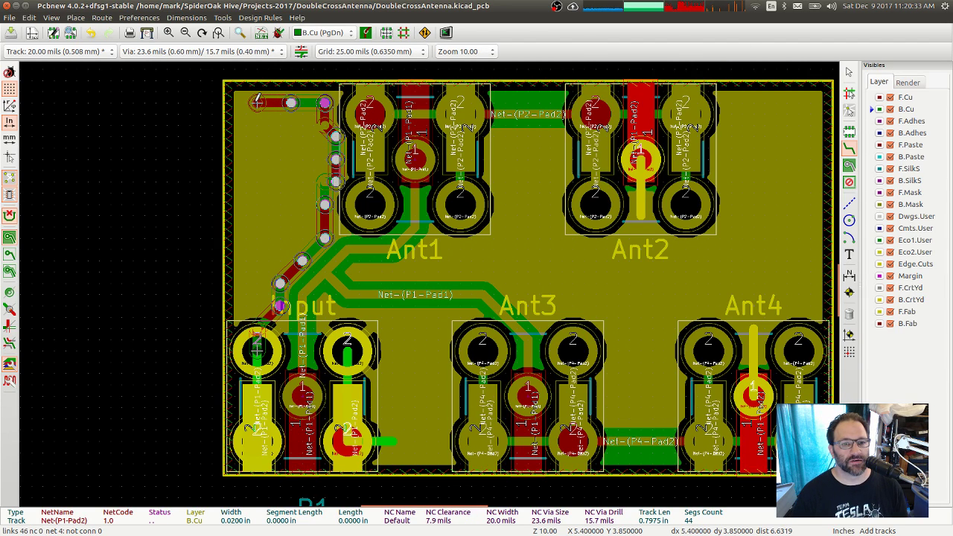
pyautogui.press('v')
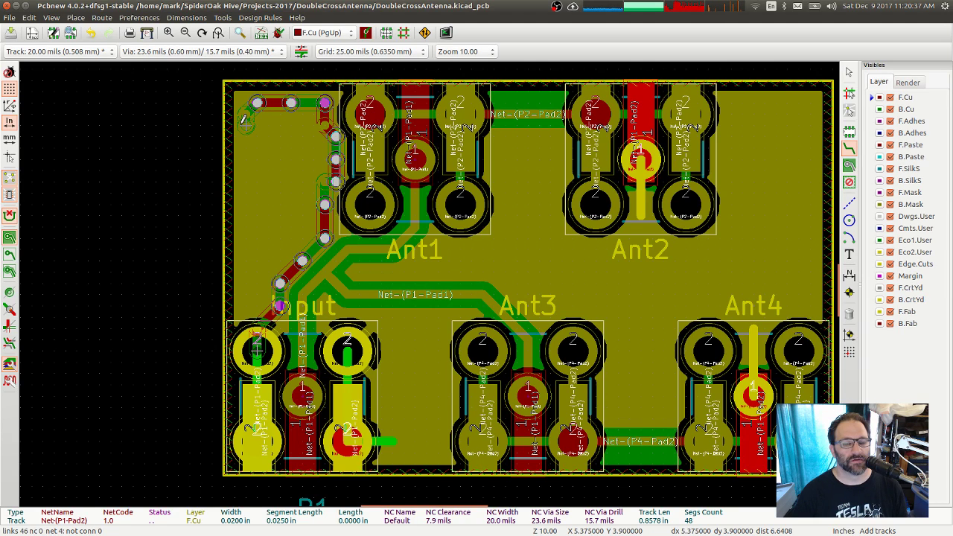
# Run the via-stitched ground track down the board's left edge and close the loop at its first via above Input
pyautogui.press('v')
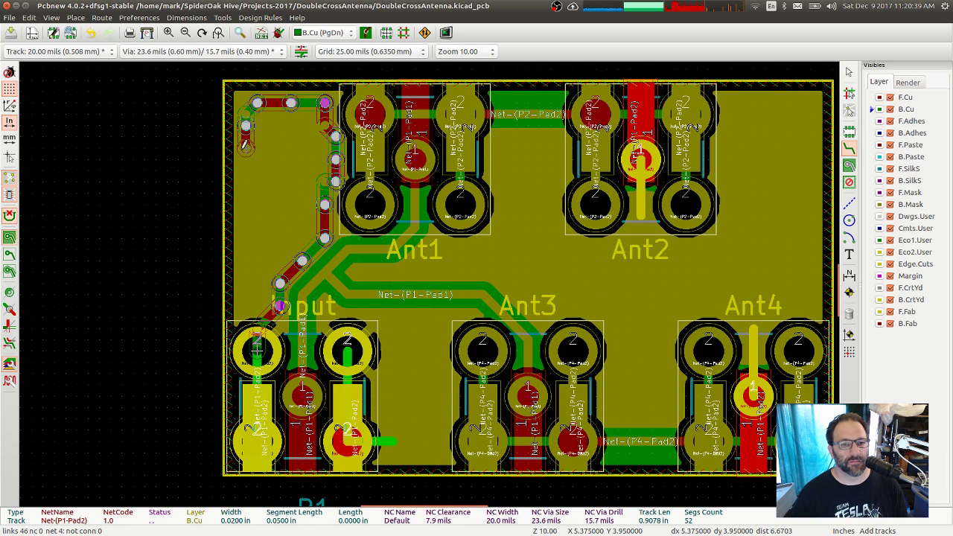
pyautogui.press('v')
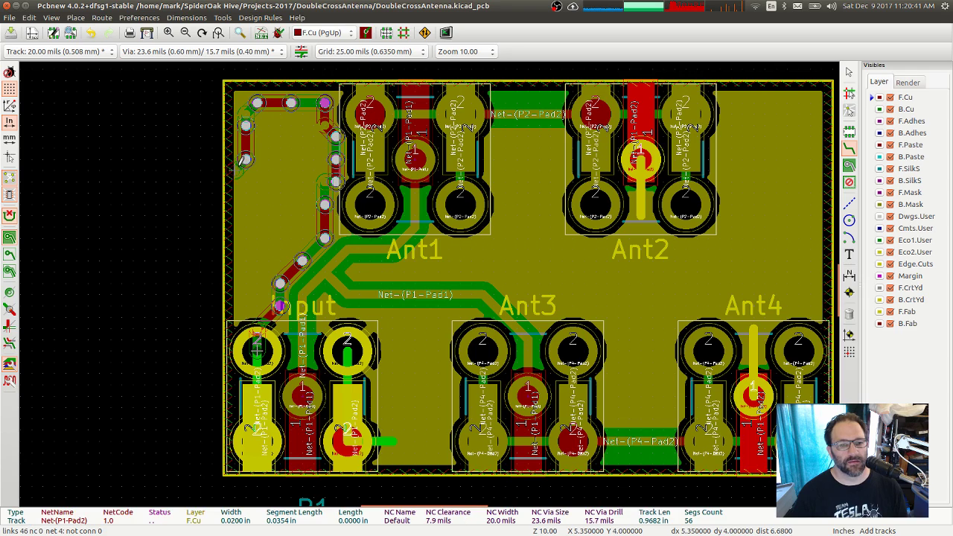
pyautogui.press('v')
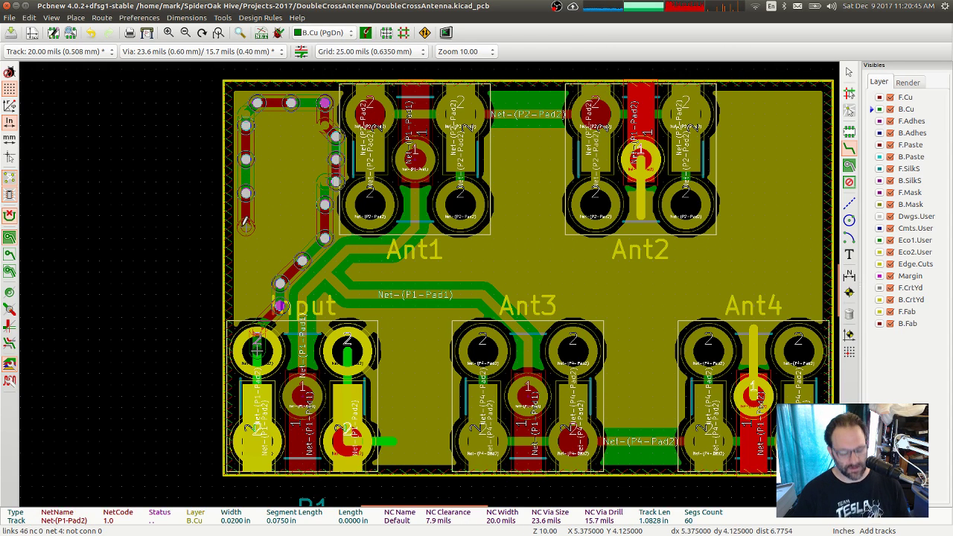
pyautogui.press('v')
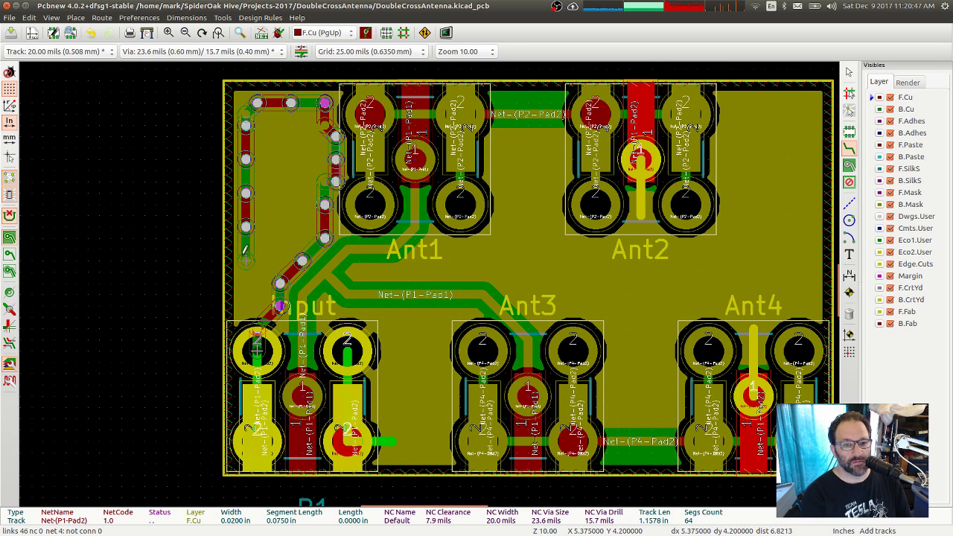
pyautogui.press('v')
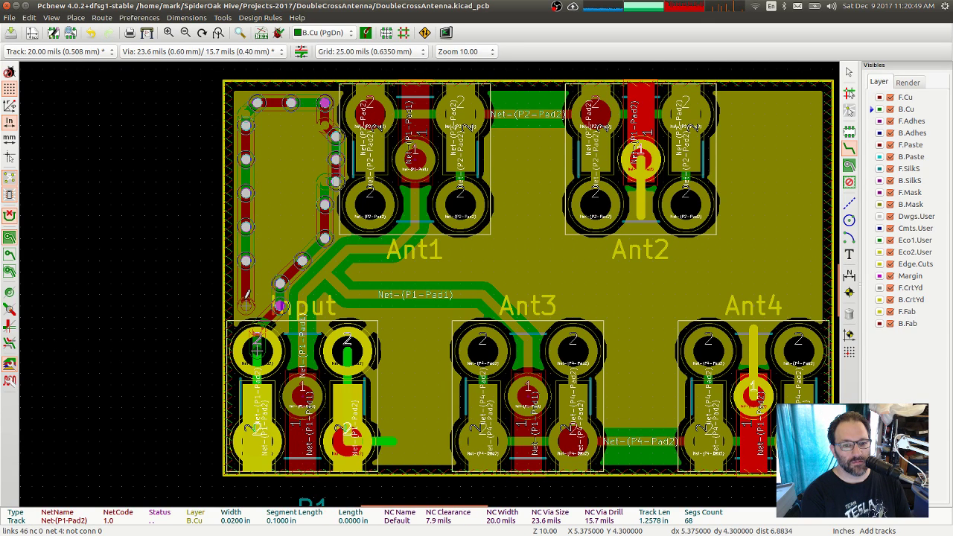
pyautogui.press('v')
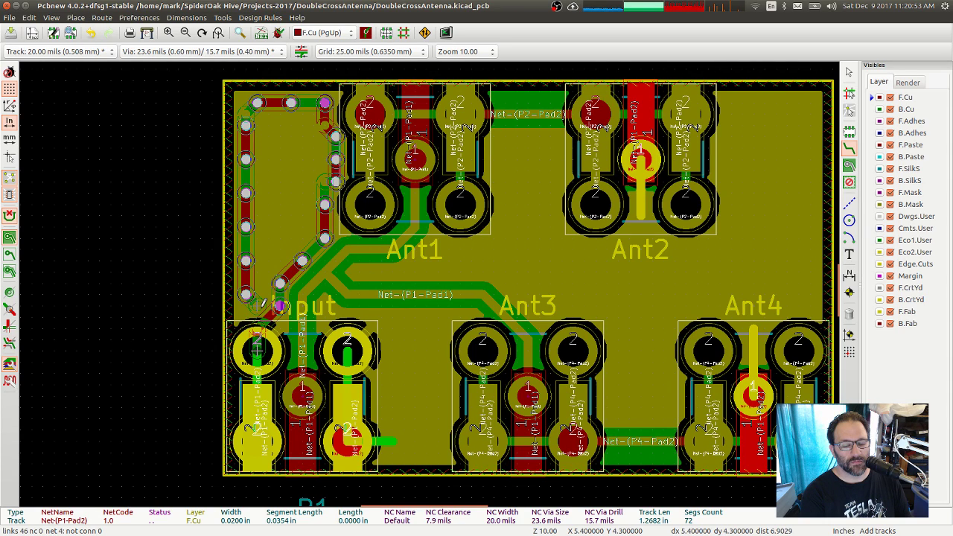
pyautogui.press('v')
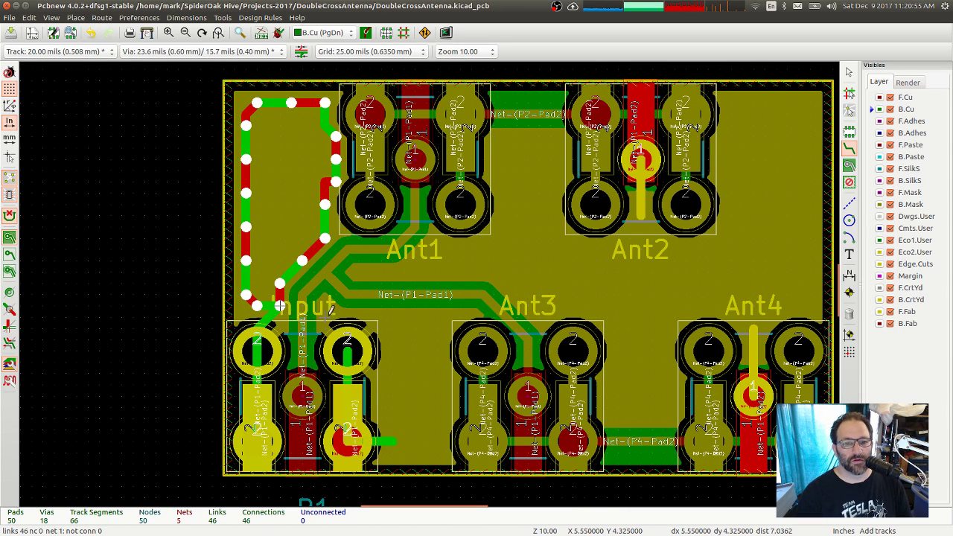
# Route a via-stitched Net-(P1-Pad2) track from Input's upper-right ground pad beneath the horizontal signal track to Ant3's upper-left corner, alternating copper layers
pyautogui.click(347, 343)
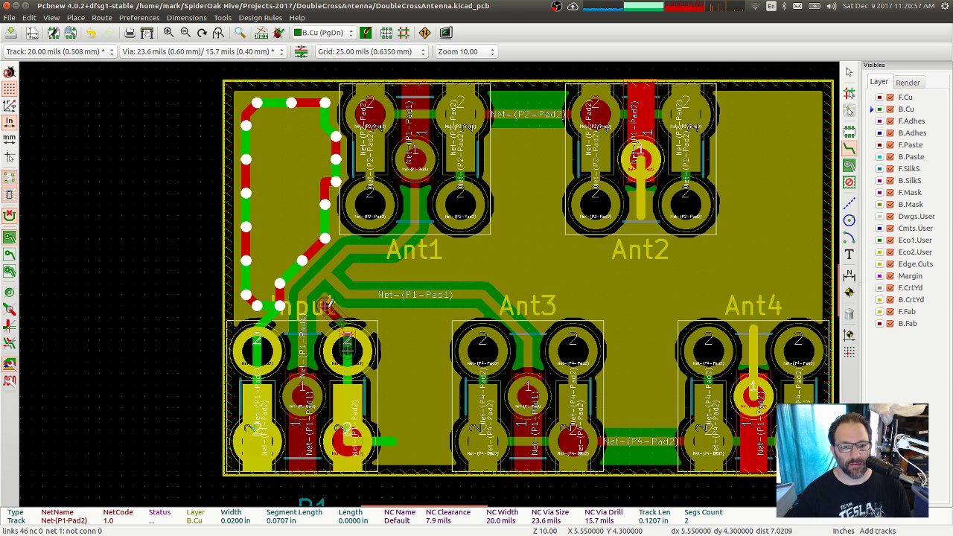
pyautogui.press('v')
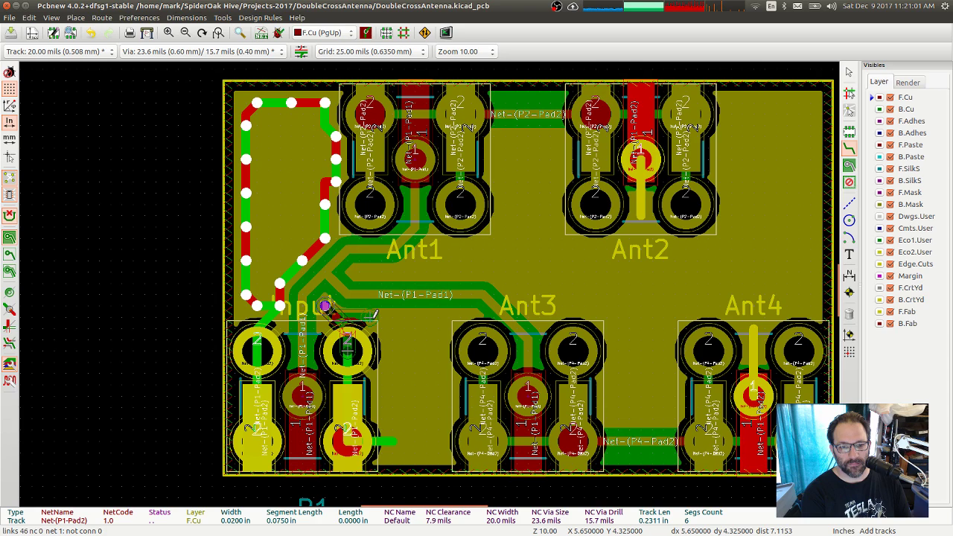
pyautogui.press('v')
pyautogui.press('v')
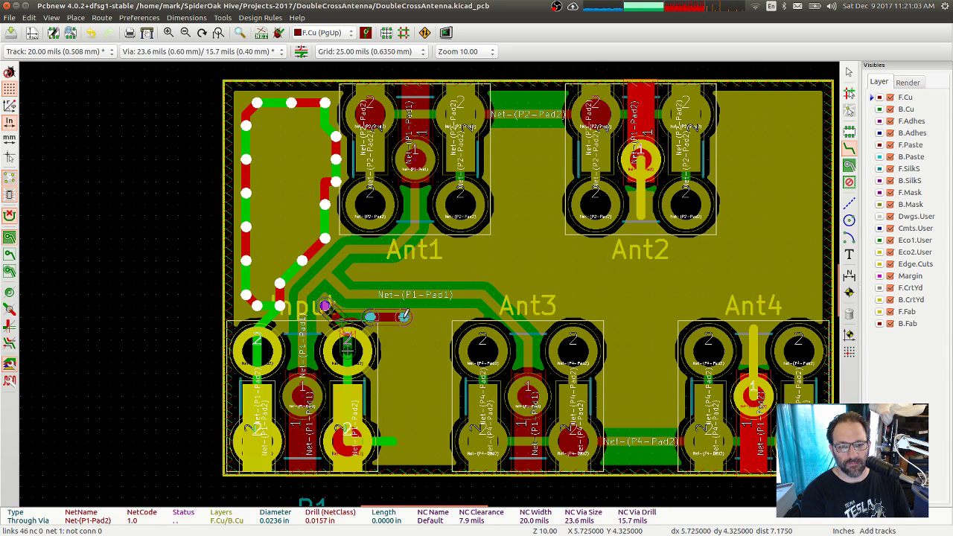
pyautogui.press('v')
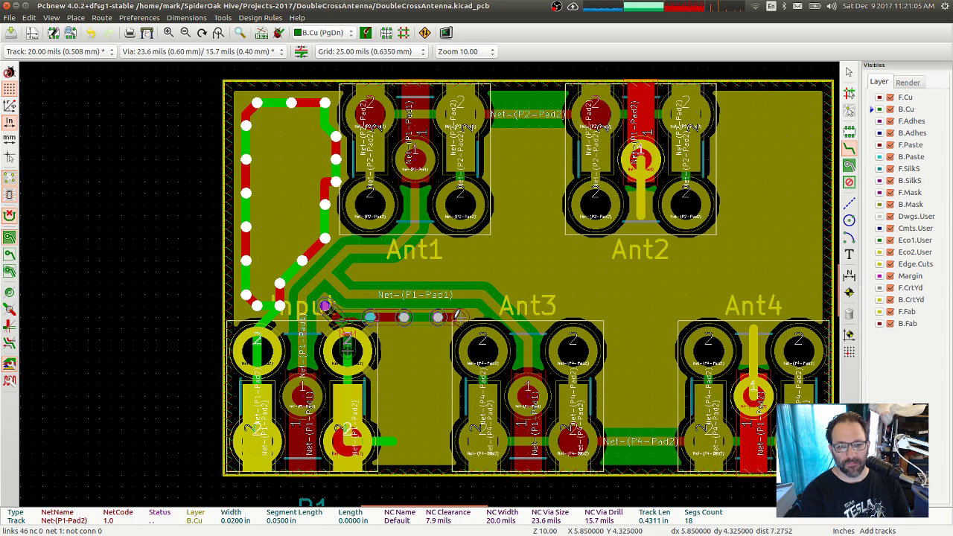
pyautogui.press('v')
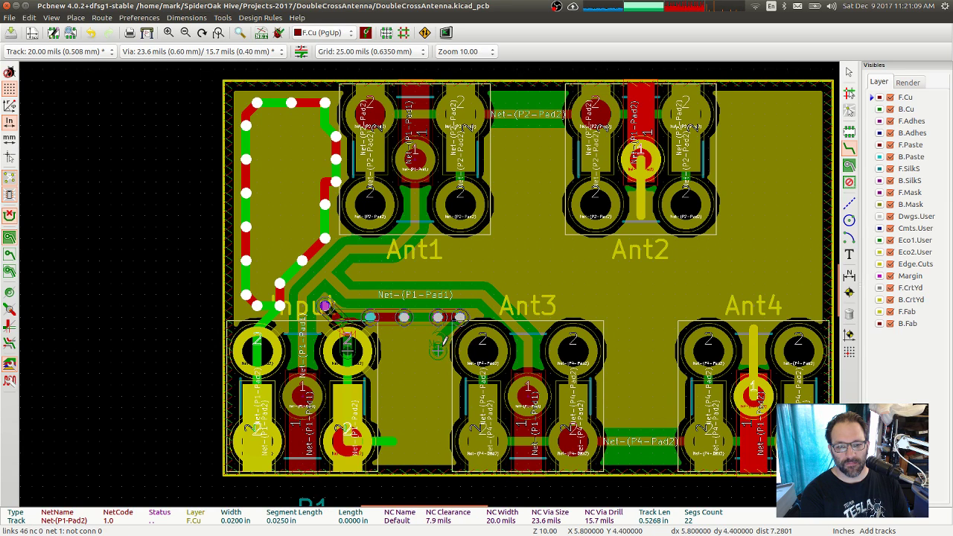
# Continue the via-stitched ground track down alongside Ant3's left edge to the board's bottom edge, alternating F.Cu and B.Cu
pyautogui.press('v')
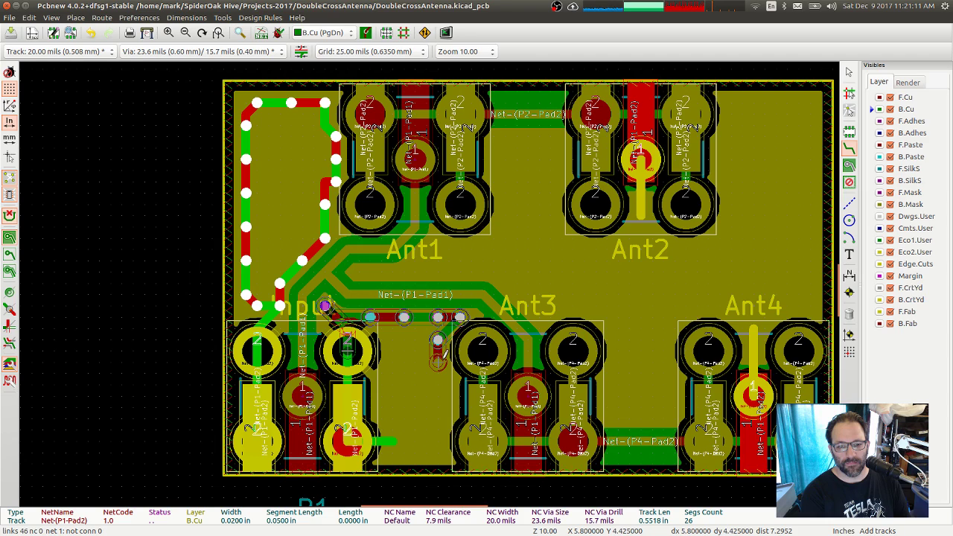
pyautogui.press('v')
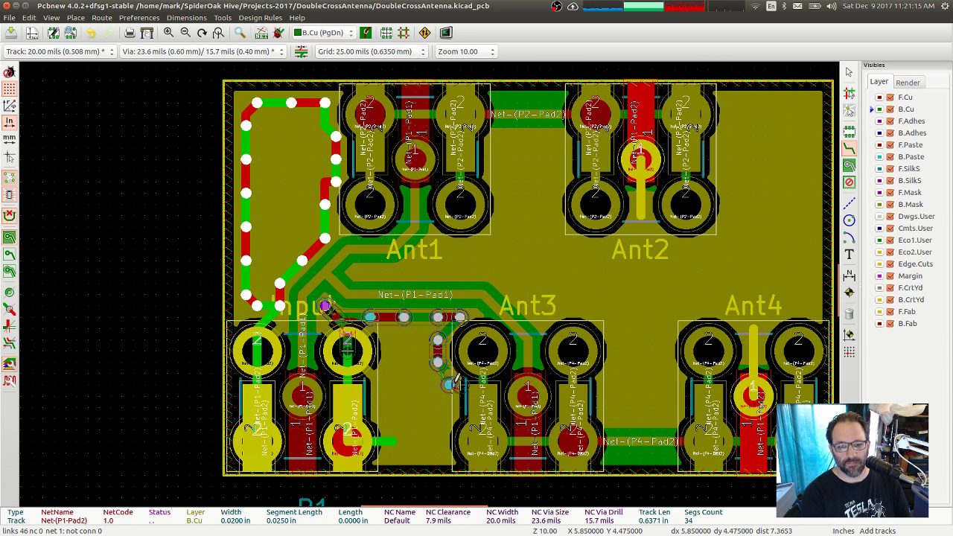
pyautogui.press('v')
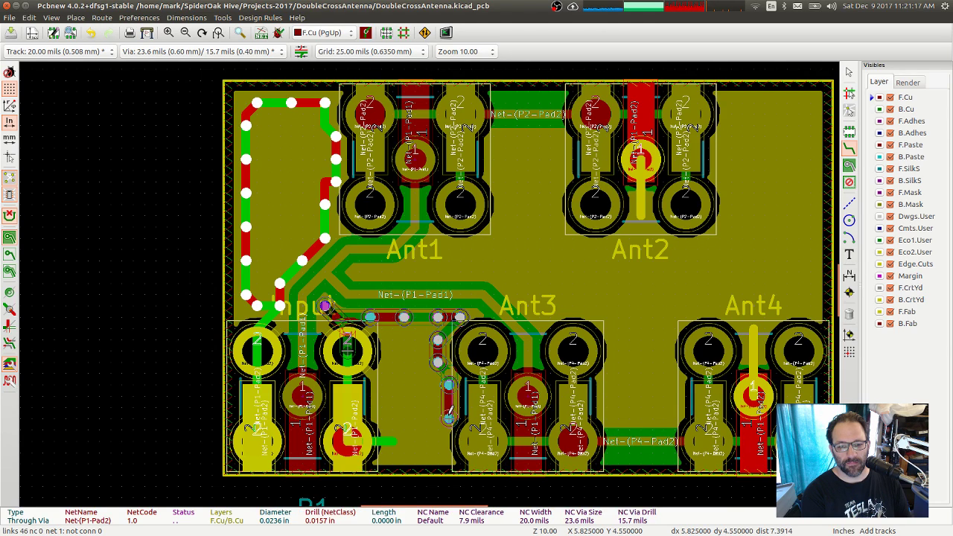
pyautogui.press('v')
pyautogui.press('v')
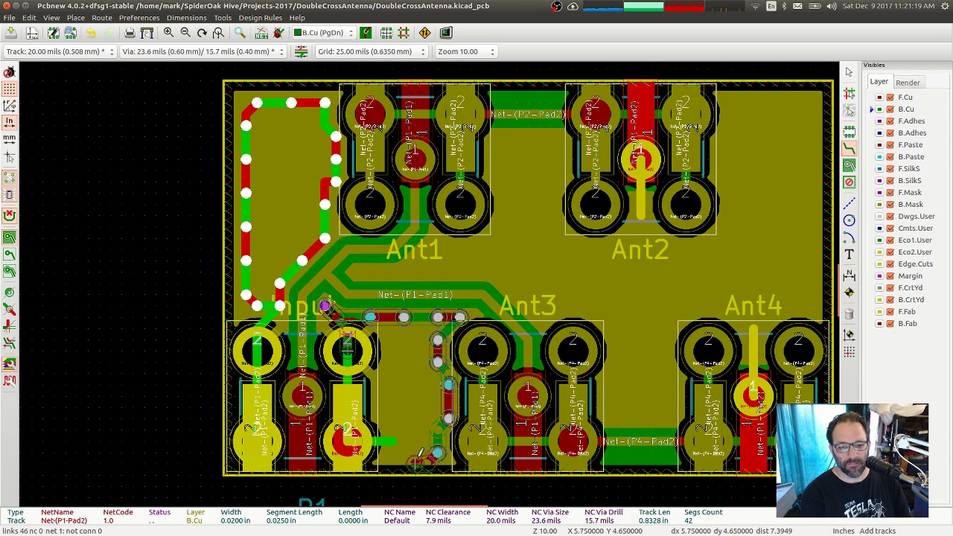
# Run the via-stitched ground track across the bottom gap toward Input, up past its lower-right ground pad, and end it at the last via
pyautogui.press('v')
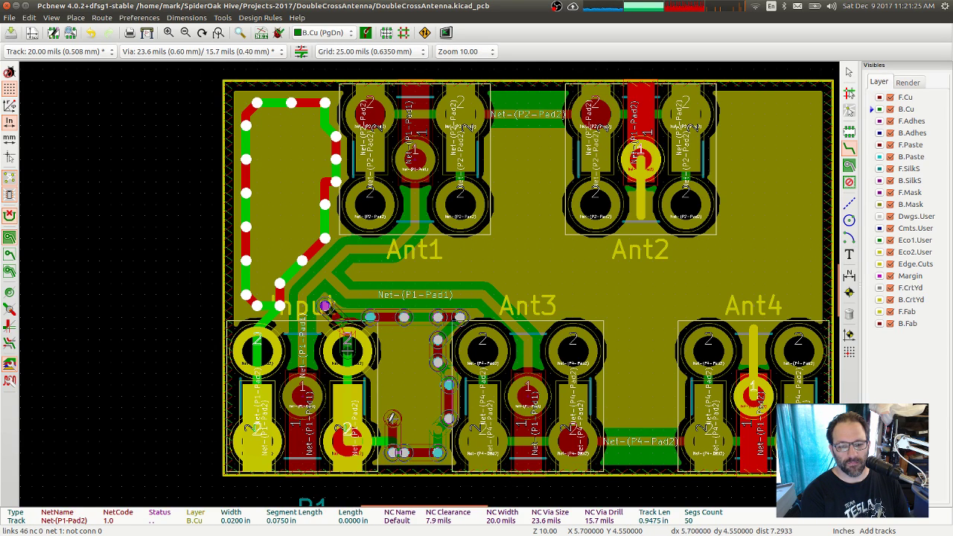
pyautogui.press('v')
pyautogui.press('v')
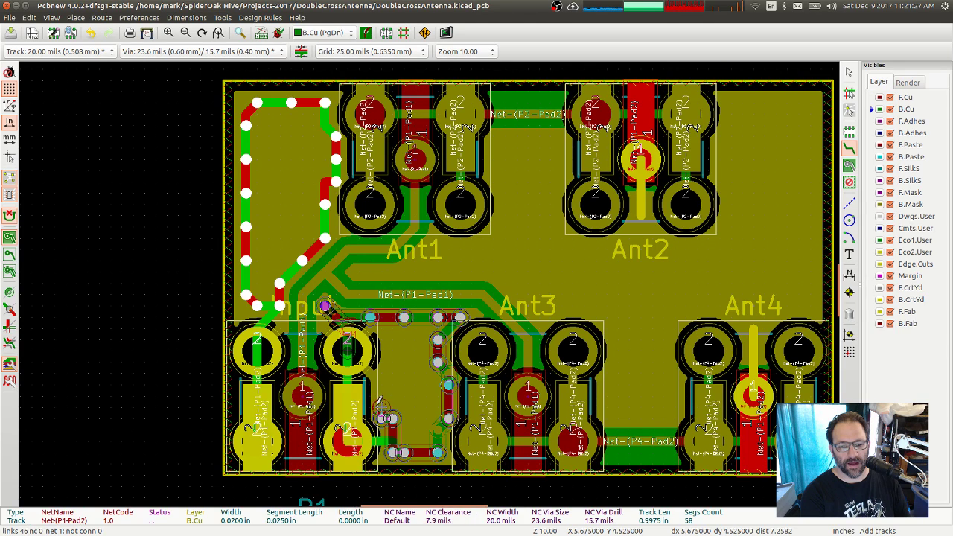
pyautogui.press('v')
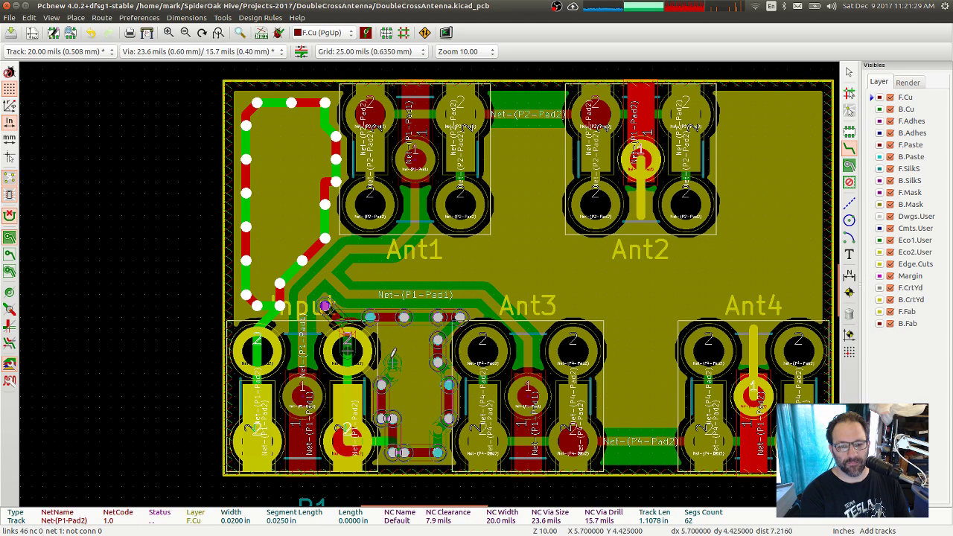
pyautogui.press('Escape')
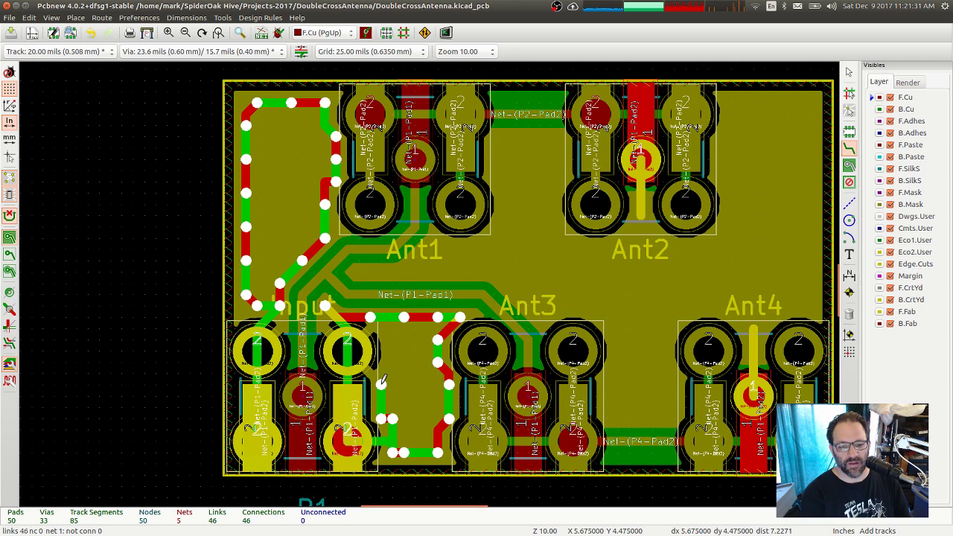
# Move the via beside Input's lower-right ground pad slightly down and shift the bottom-row via toward Ant3 to even out the spacing
pyautogui.click(393, 418)
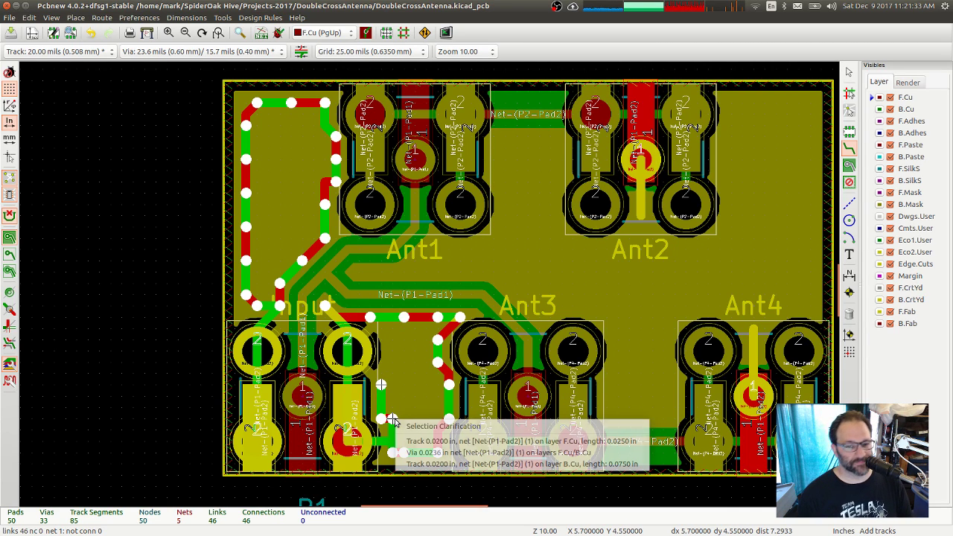
pyautogui.press('Down')
pyautogui.press('Return')
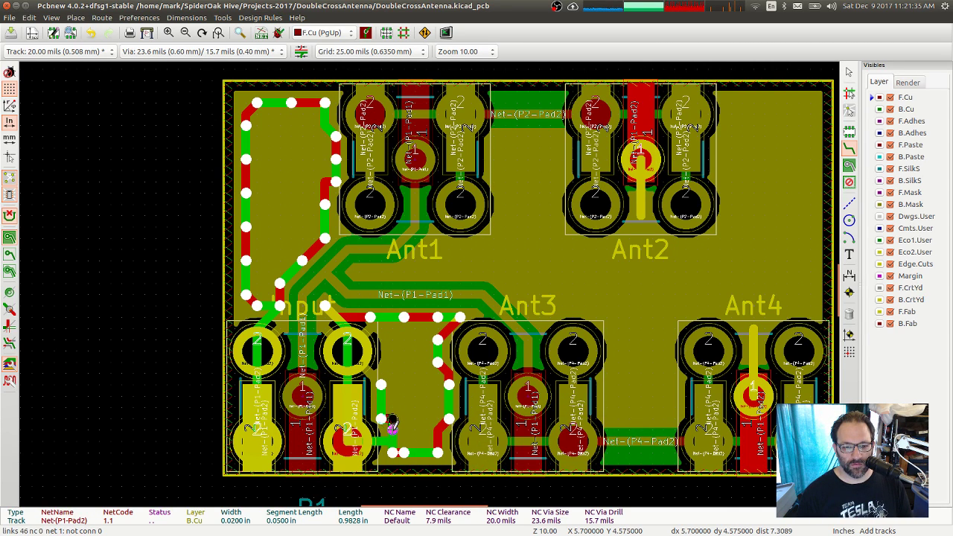
pyautogui.click(403, 452)
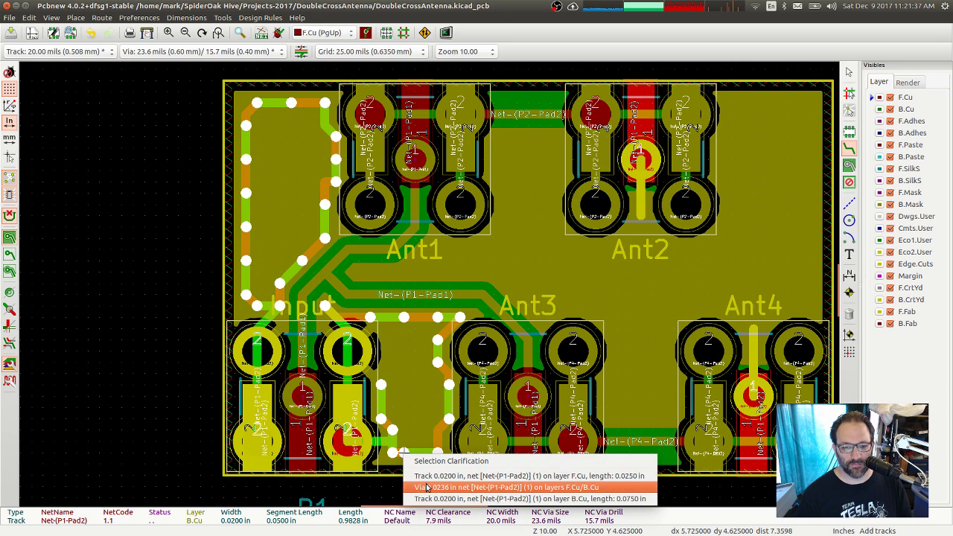
pyautogui.press('Escape')
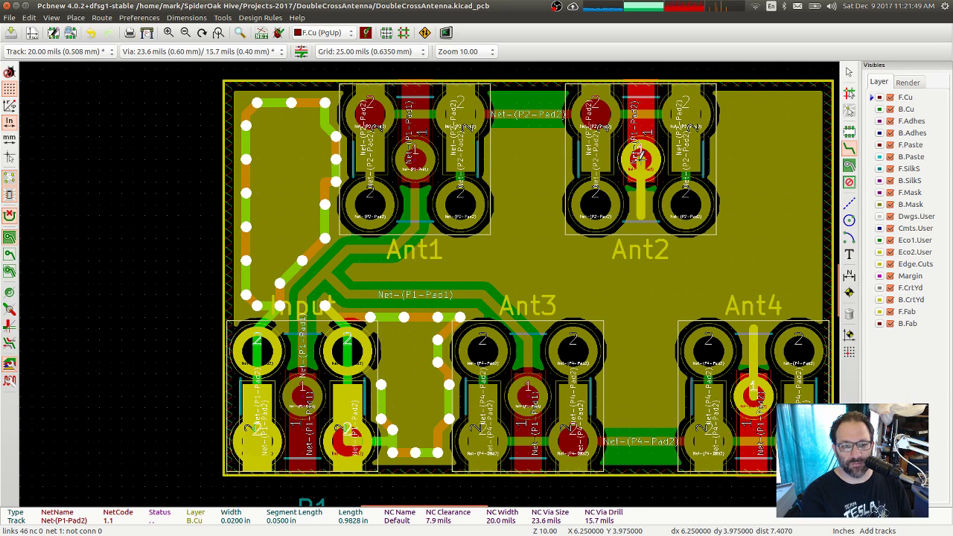
# From the via above Input's upper-right pad, route a via-stitched Net-(P1-Pad2) track between the signal tracks and beneath Ant1 to its lower-right corner
pyautogui.press('pagedown')
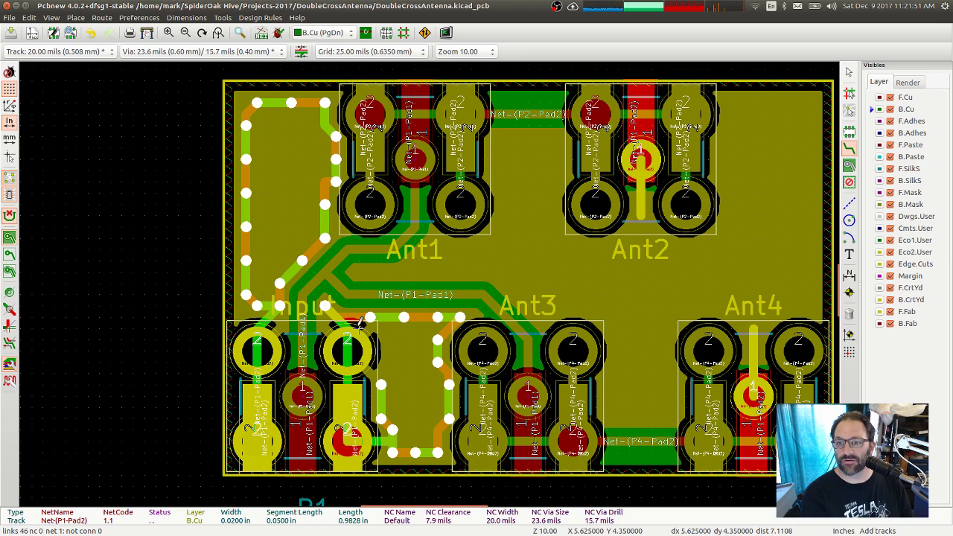
pyautogui.click(325, 301)
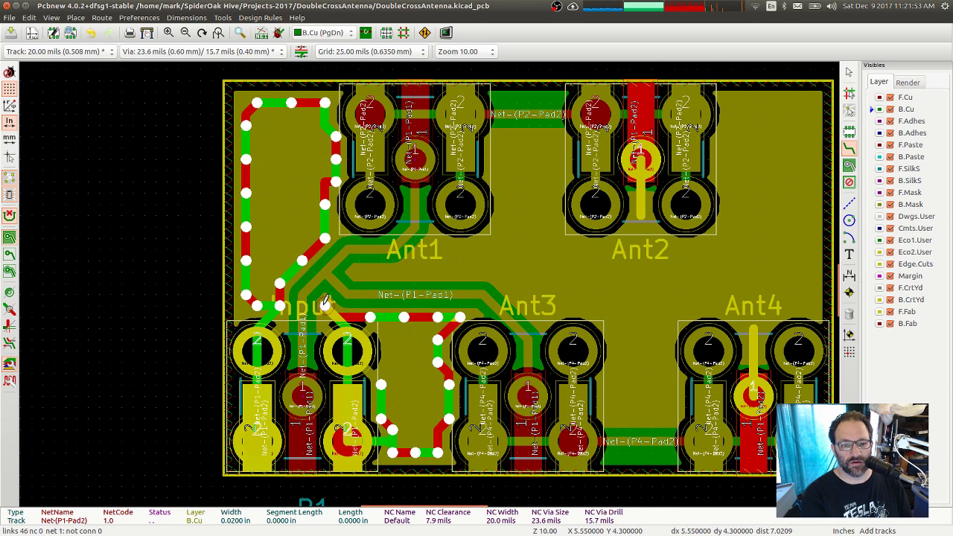
pyautogui.press('v')
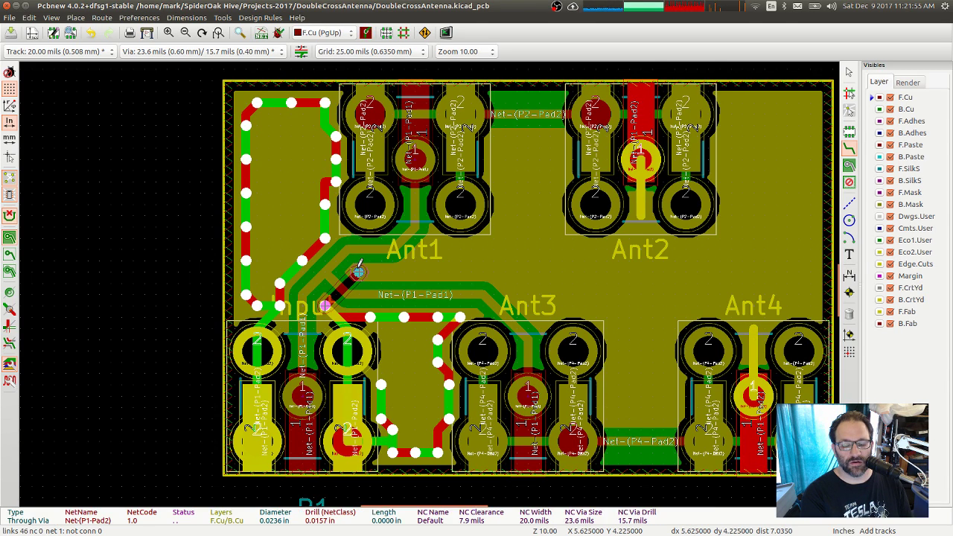
pyautogui.press('v')
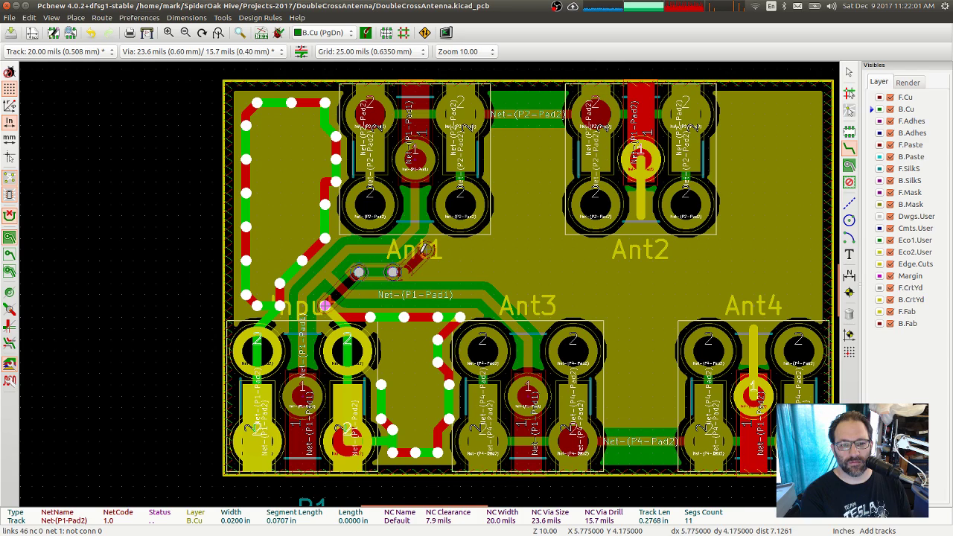
pyautogui.press('v')
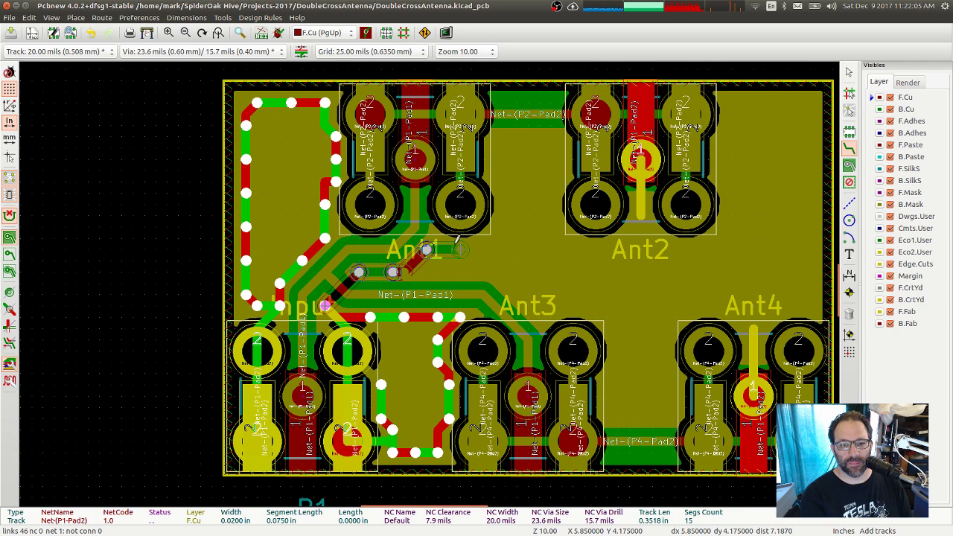
pyautogui.press('v')
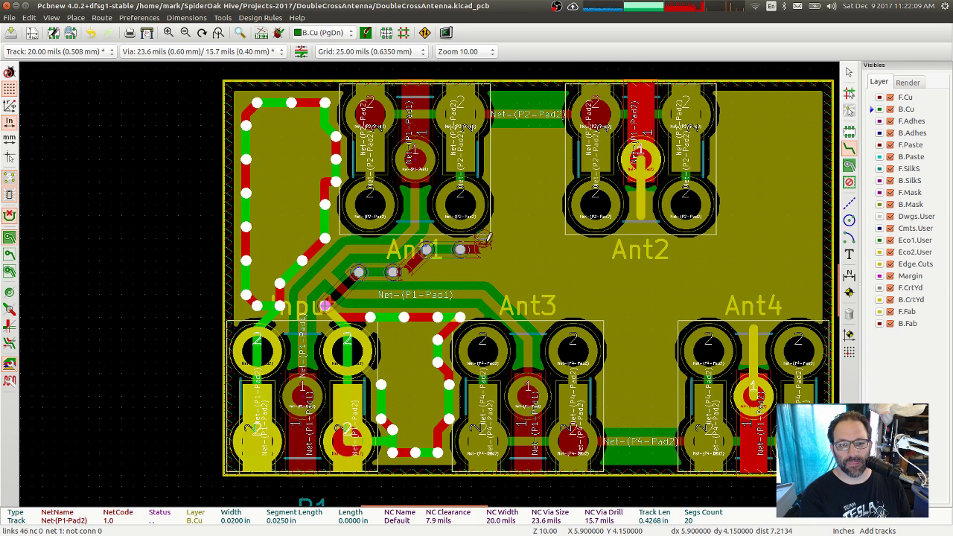
pyautogui.press('v')
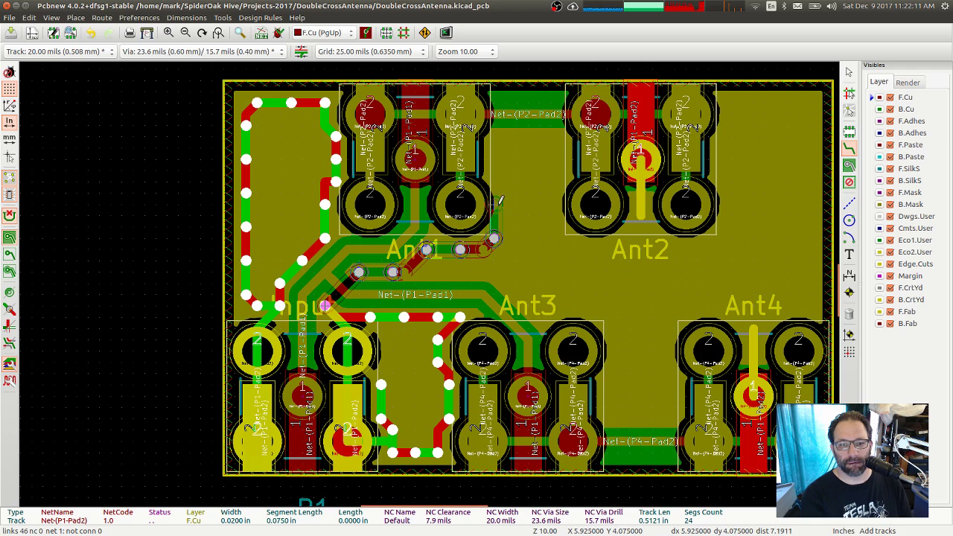
# Continue the stitched ground track up alongside Ant1's right edge and across beneath the Net-(P2-Pad2) tracks to Ant2's left edge
pyautogui.press('v')
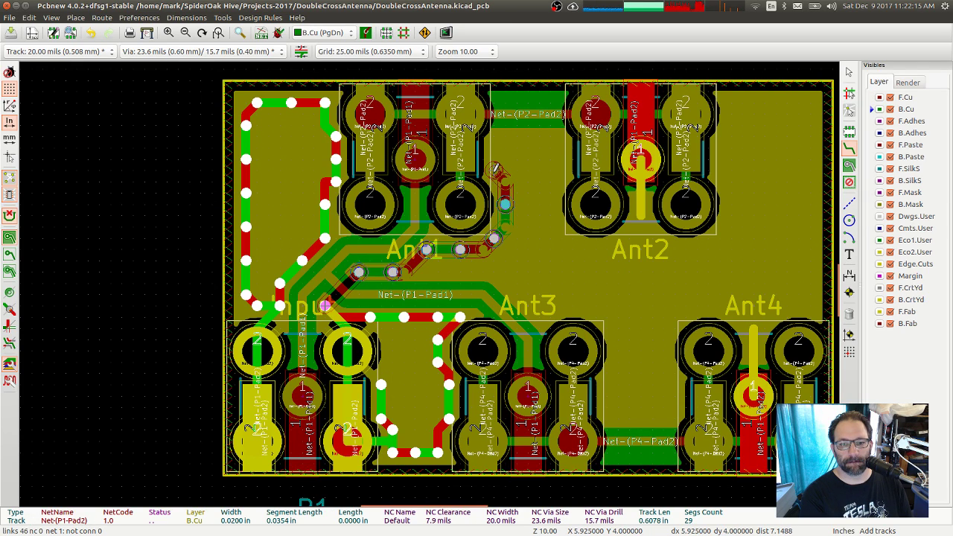
pyautogui.press('v')
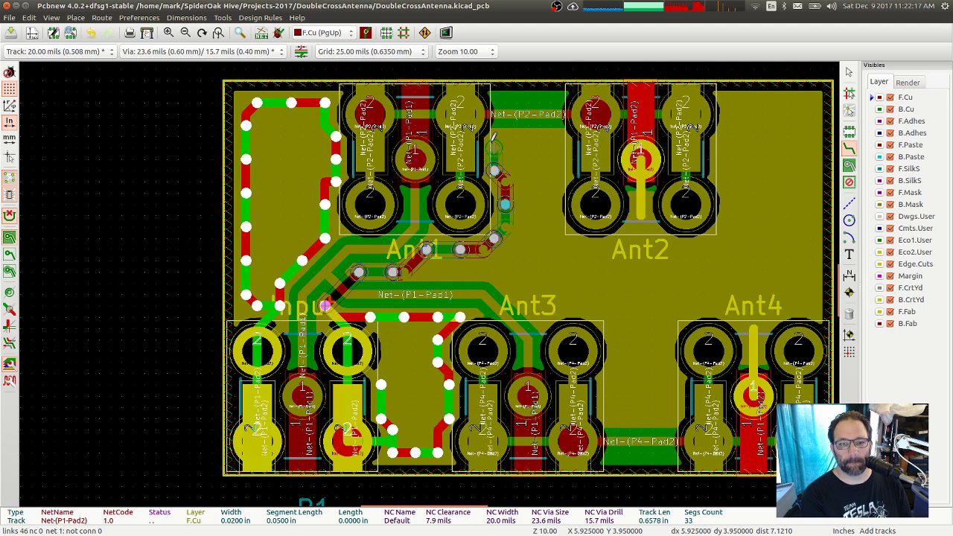
pyautogui.press('v')
pyautogui.press('v')
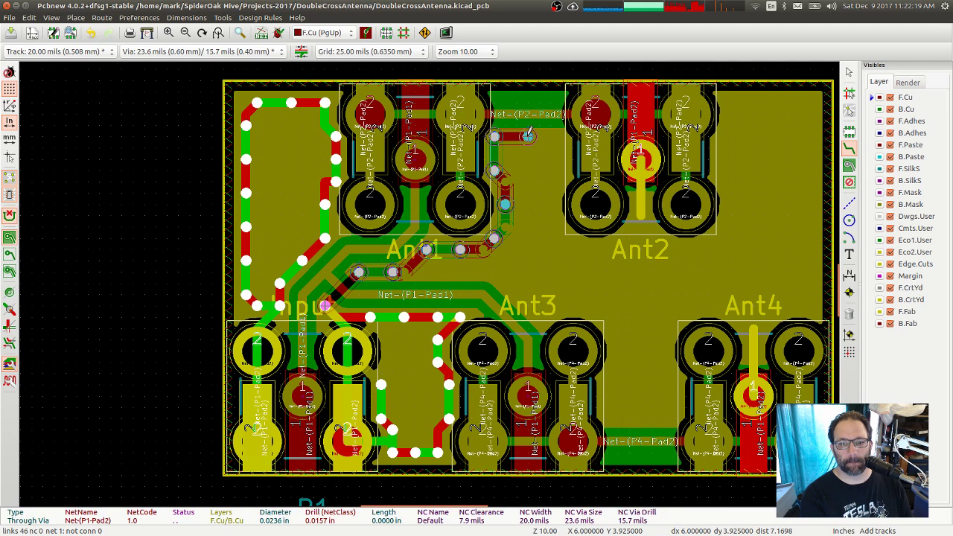
pyautogui.press('v')
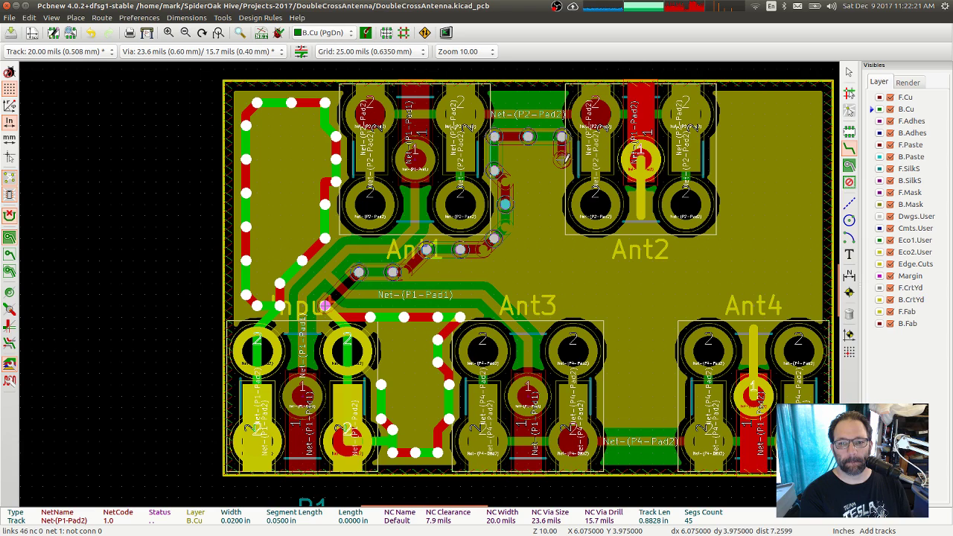
# Bring the via-stitched ground track down alongside Ant2's left edge and around its lower-left corner, alternating F.Cu and B.Cu
pyautogui.press('v')
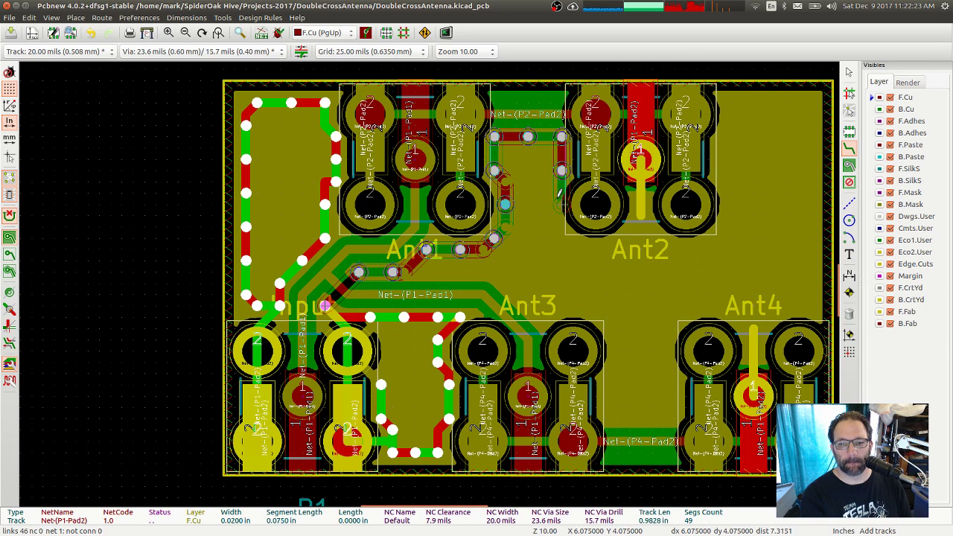
pyautogui.press('v')
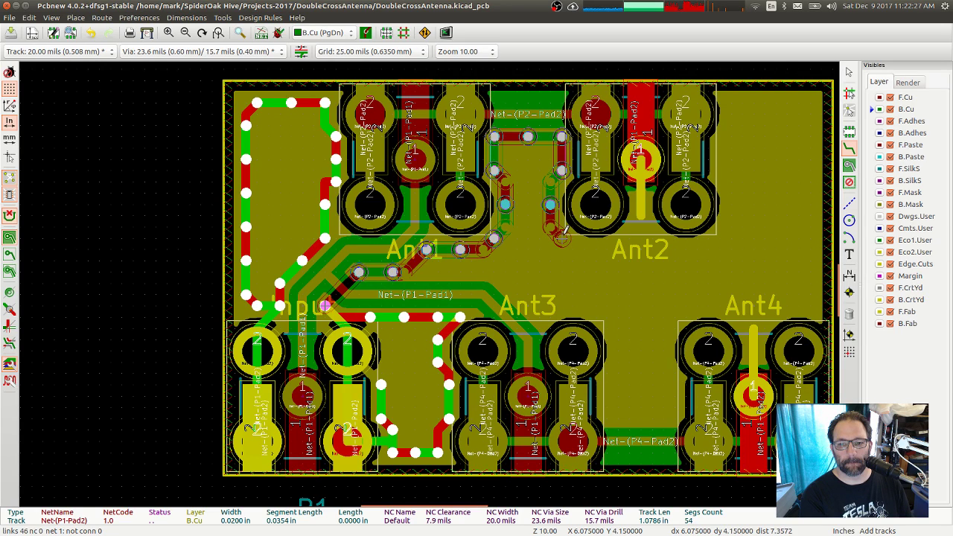
pyautogui.press('v')
pyautogui.press('v')
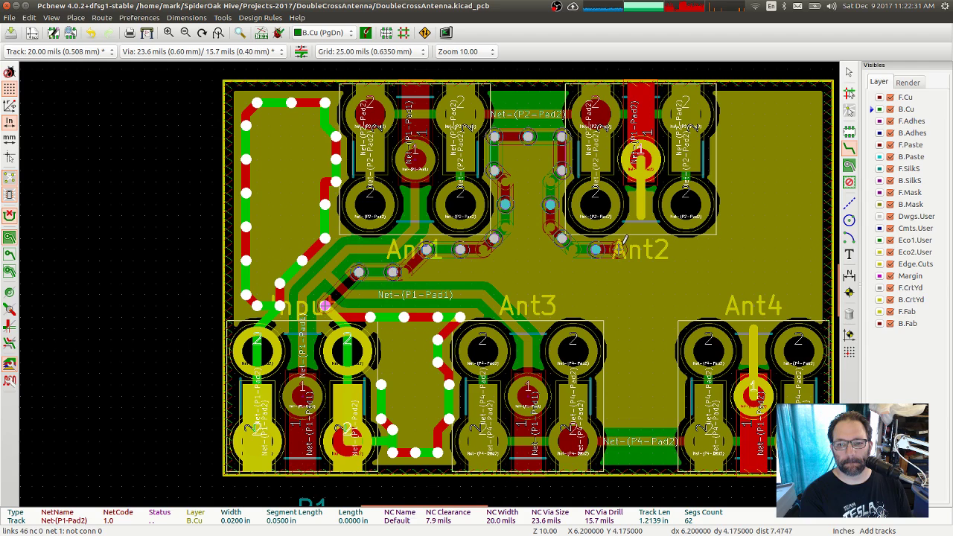
# Continue the via-stitched ground track beneath Ant2, with a branch up between its lower pads, and up alongside its right edge
pyautogui.press('v')
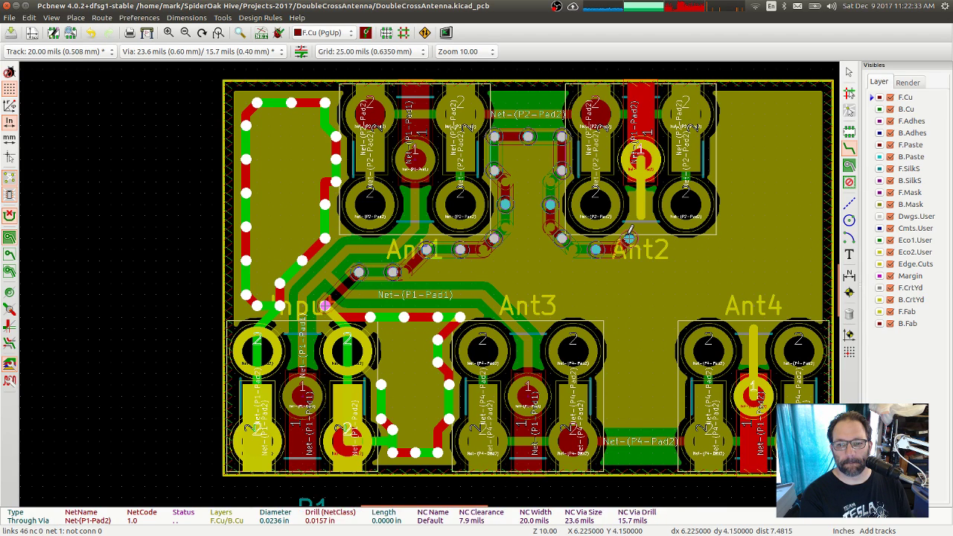
pyautogui.press('v')
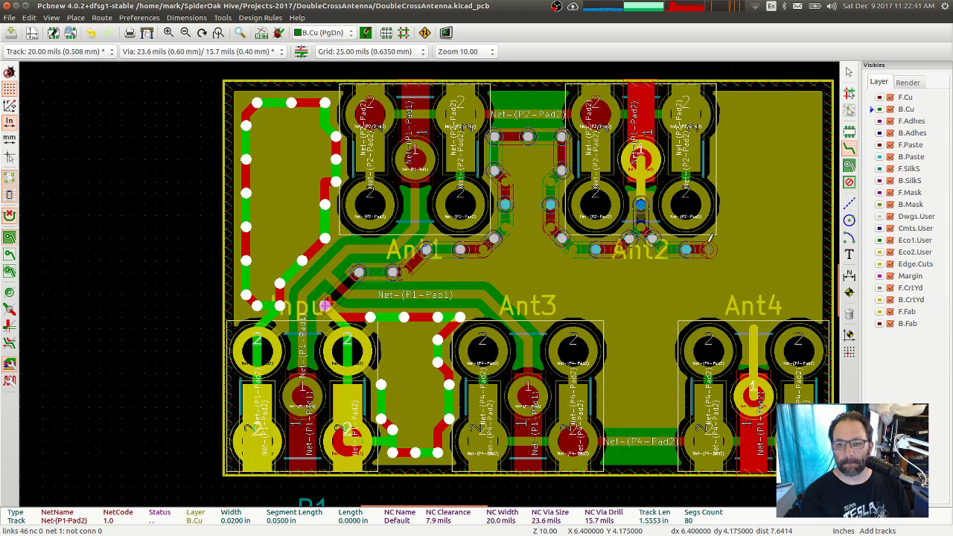
pyautogui.press('pageup')
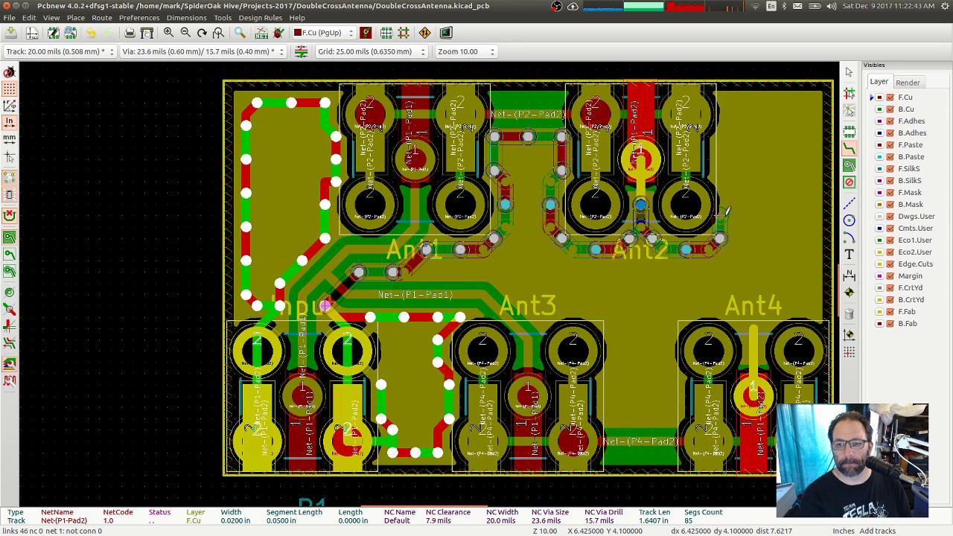
pyautogui.press('pagedown')
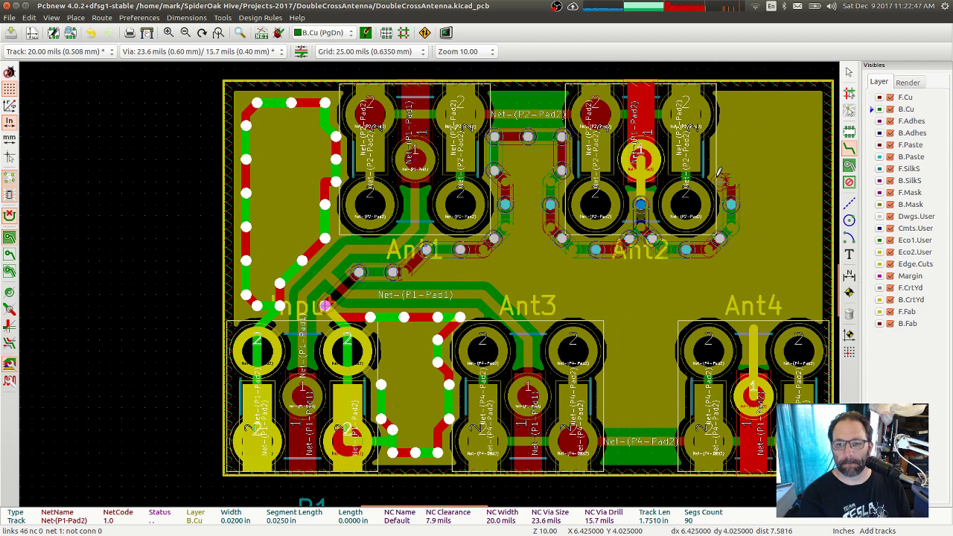
pyautogui.press('v')
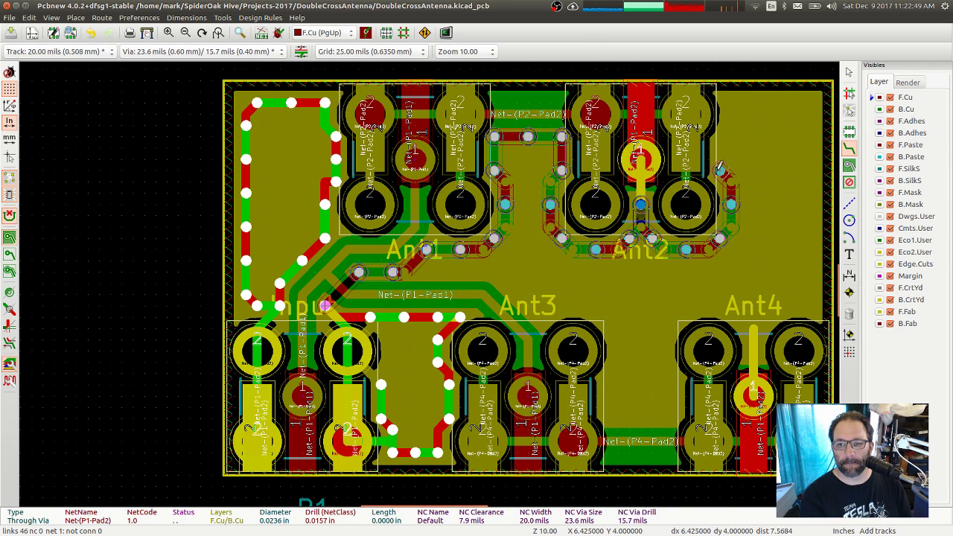
pyautogui.press('v')
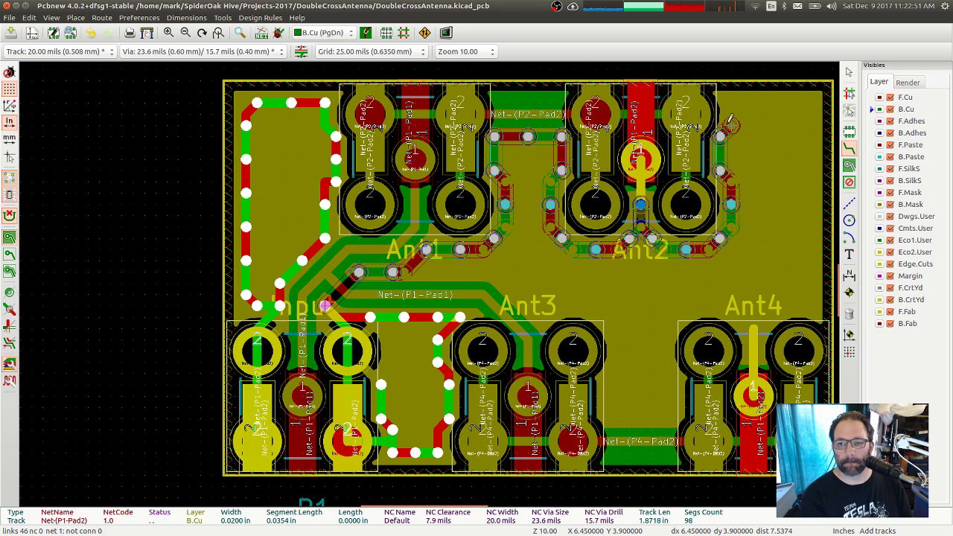
pyautogui.press('v')
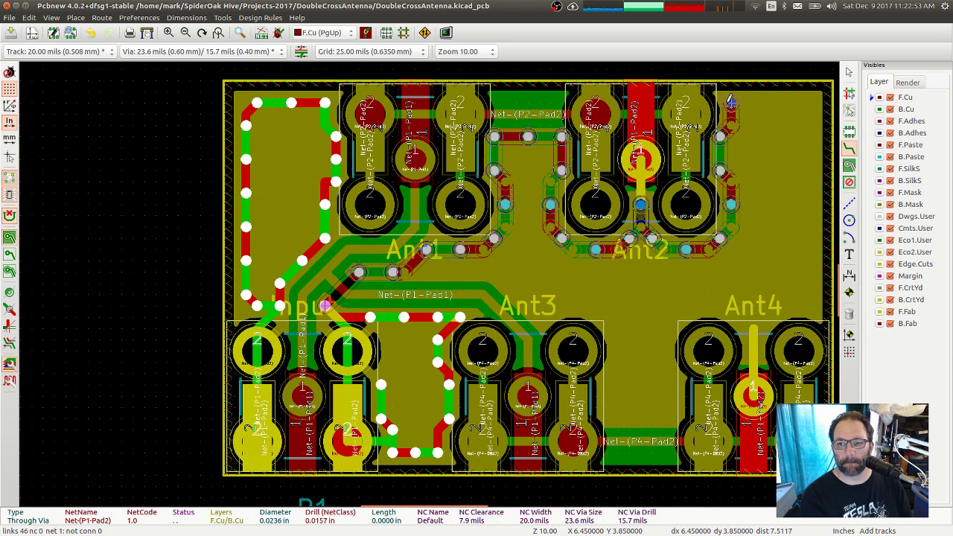
# Carry the stitched ground track around the board's upper-right corner and down its right edge to Ant4, alternating F.Cu and B.Cu
pyautogui.press('v')
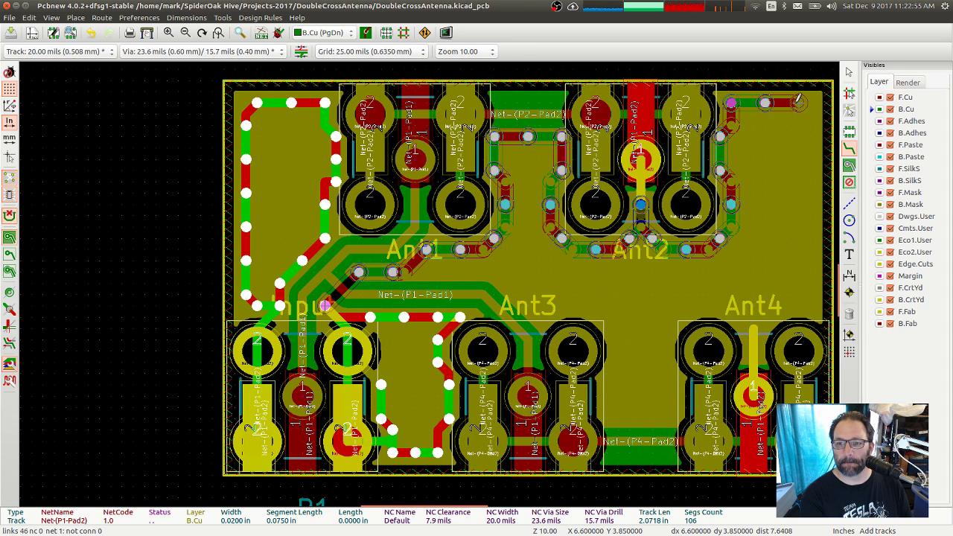
pyautogui.press('v')
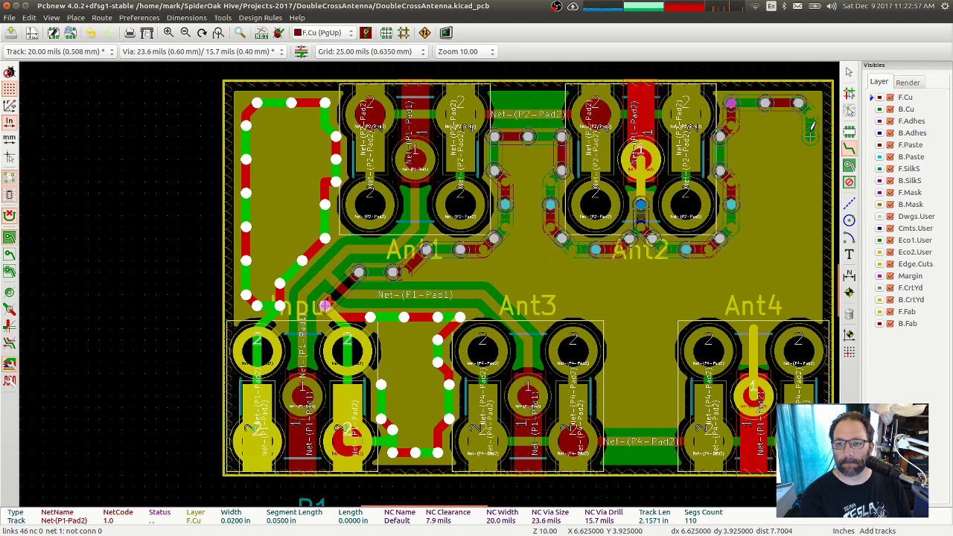
pyautogui.press('v')
pyautogui.press('v')
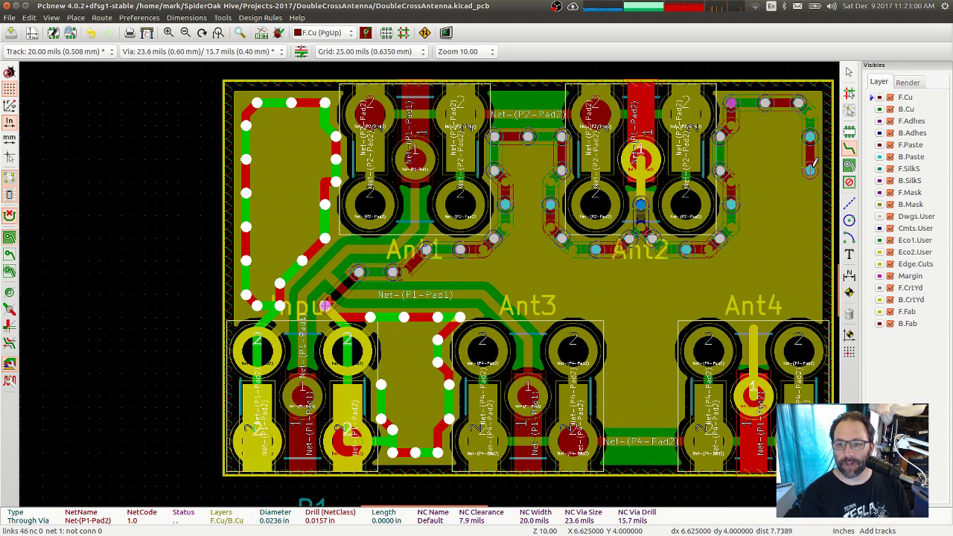
pyautogui.press('v')
pyautogui.press('v')
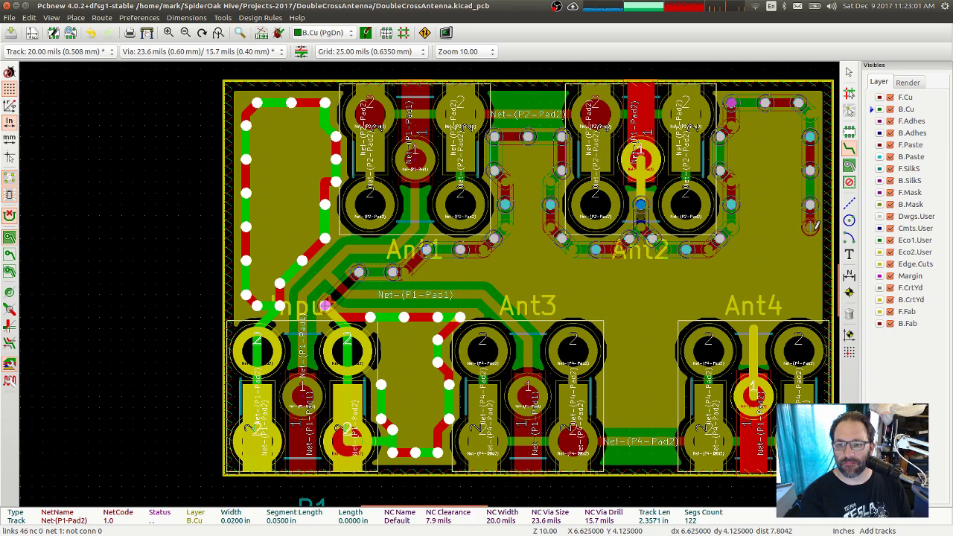
pyautogui.press('v')
pyautogui.press('v')
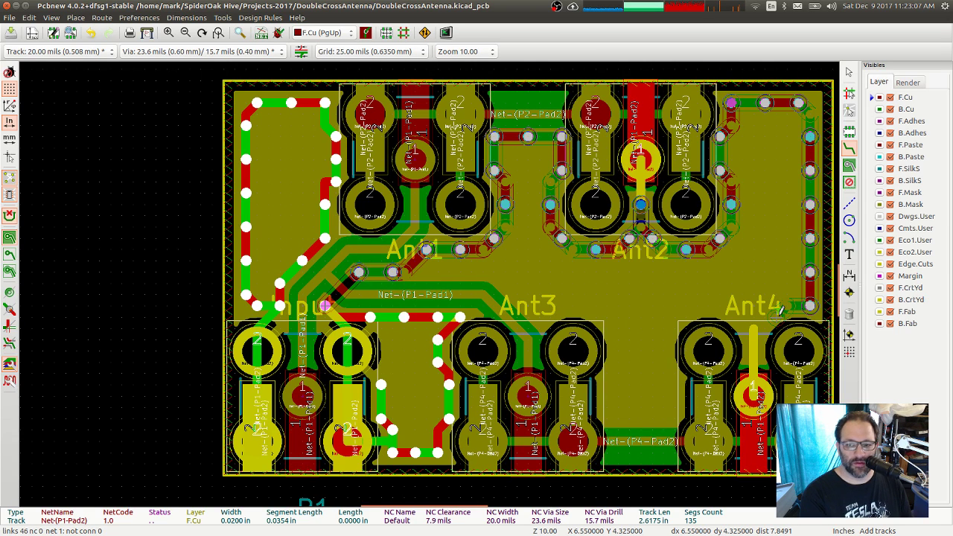
# Route the stitched ground track across Ant4's upper side, with a branch between its upper pads, and down alongside its left edge
pyautogui.press('v')
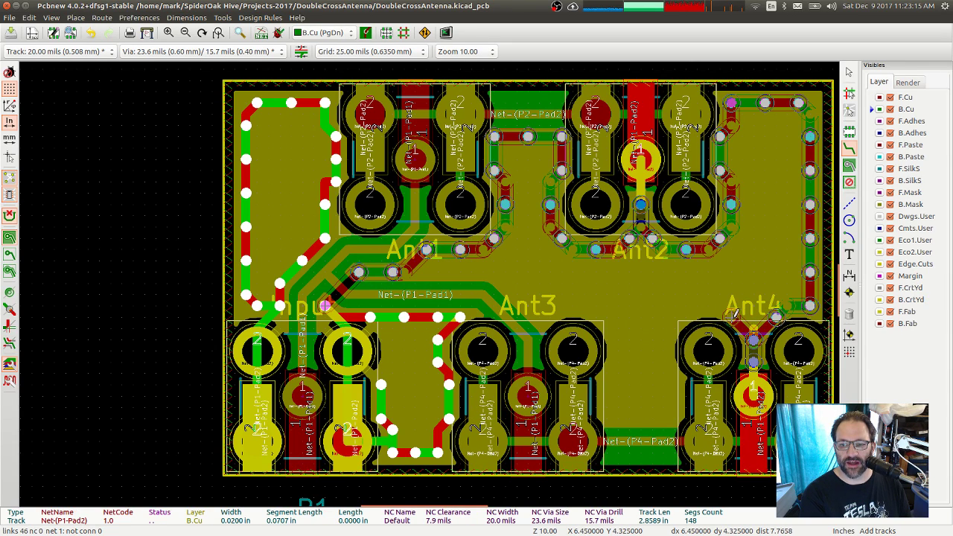
pyautogui.press('v')
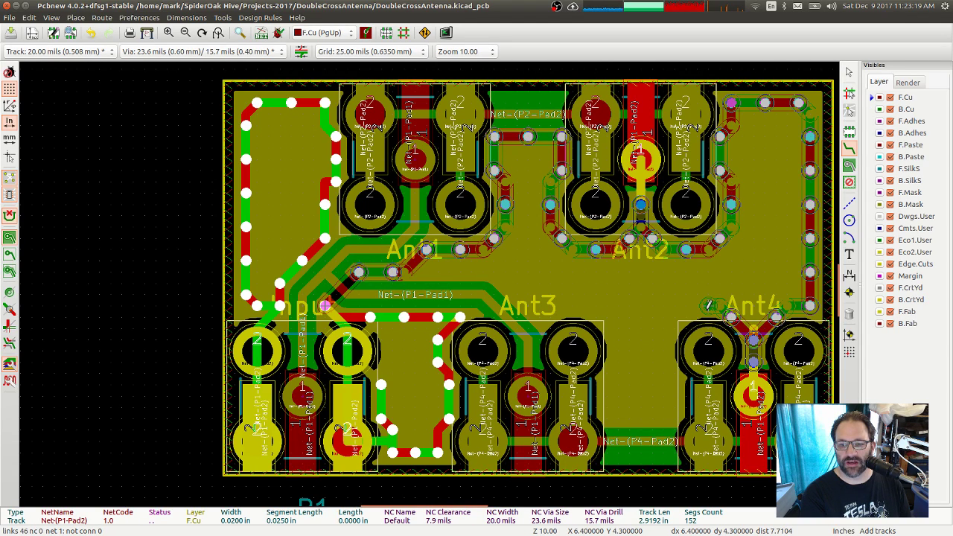
pyautogui.press('v')
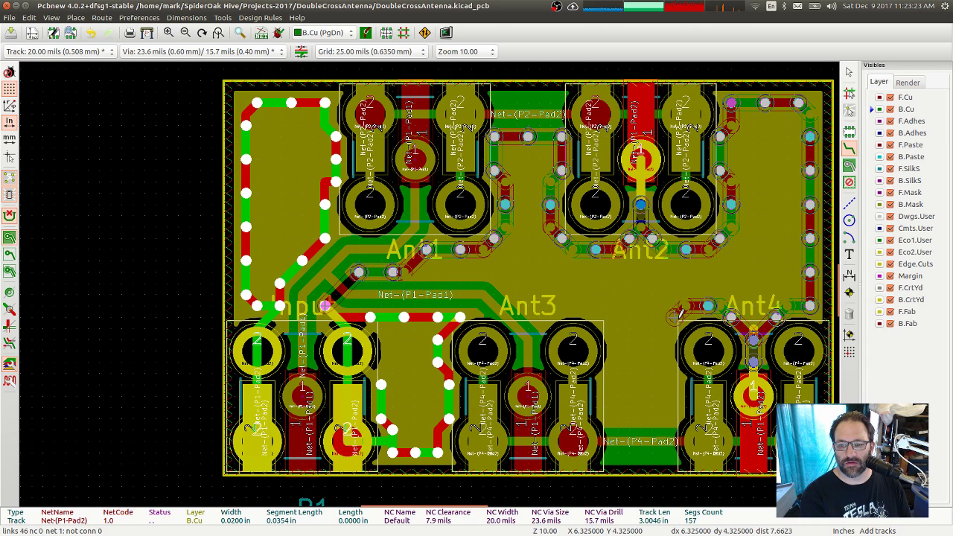
pyautogui.press('v')
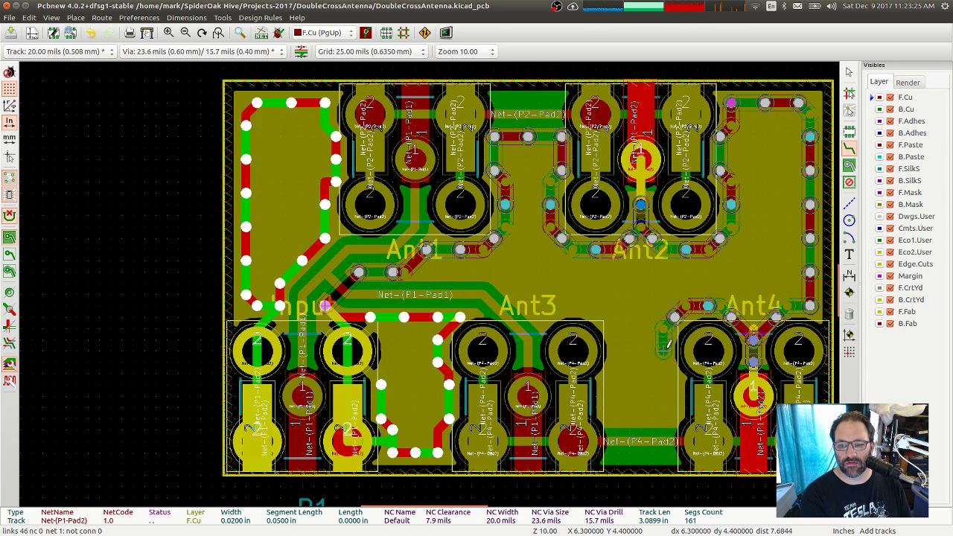
pyautogui.press('v')
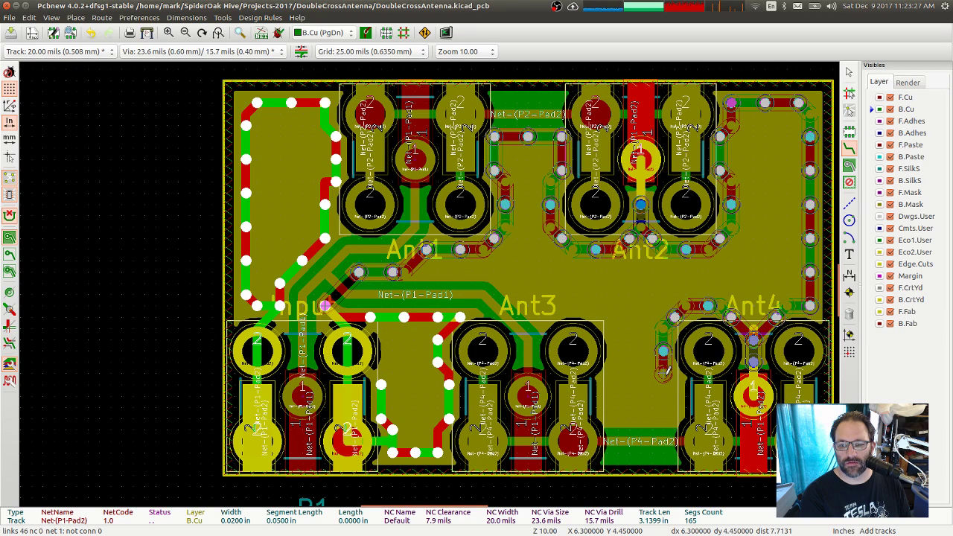
pyautogui.press('v')
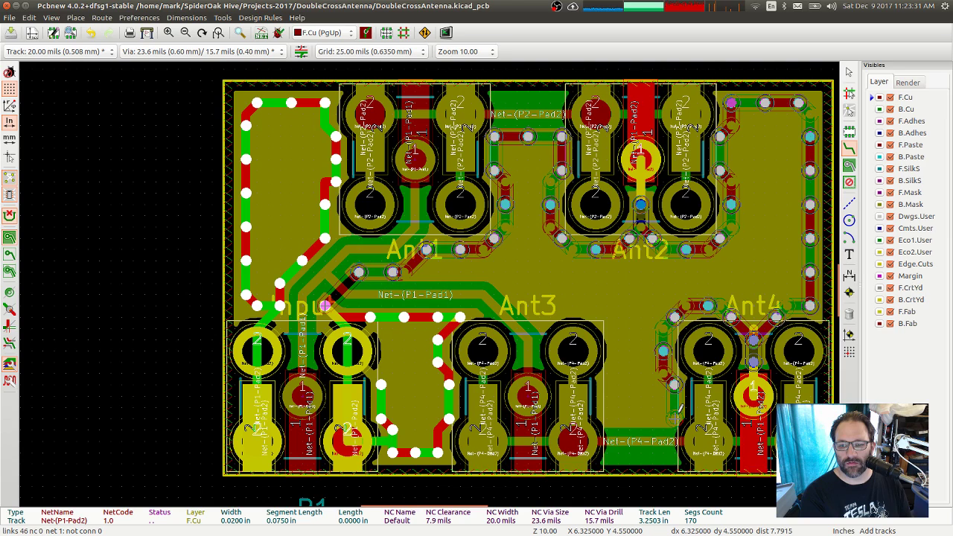
pyautogui.press('v')
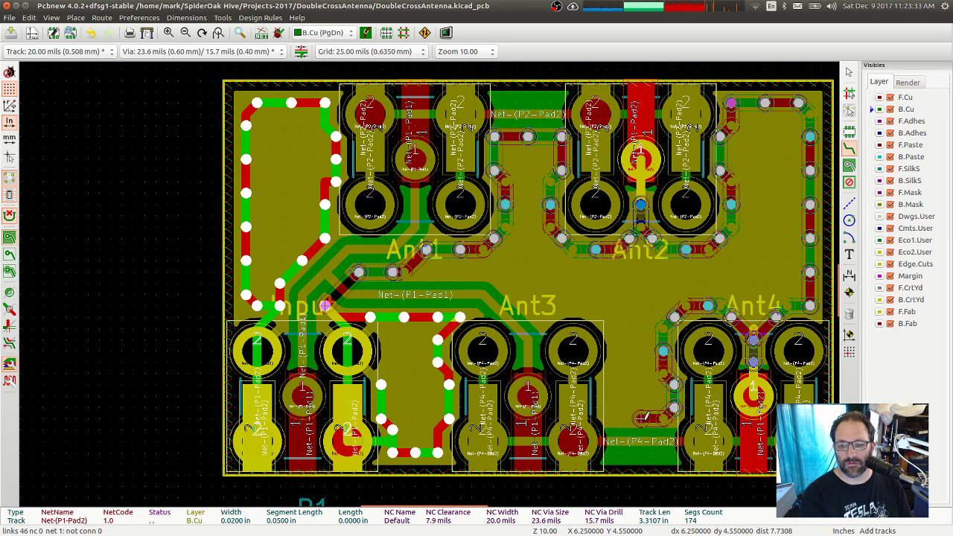
# Extend the via-stitched ground track above the Net-(P4-Pad2) track to Ant3 and up around Ant3's upper-right corner
pyautogui.press('v')
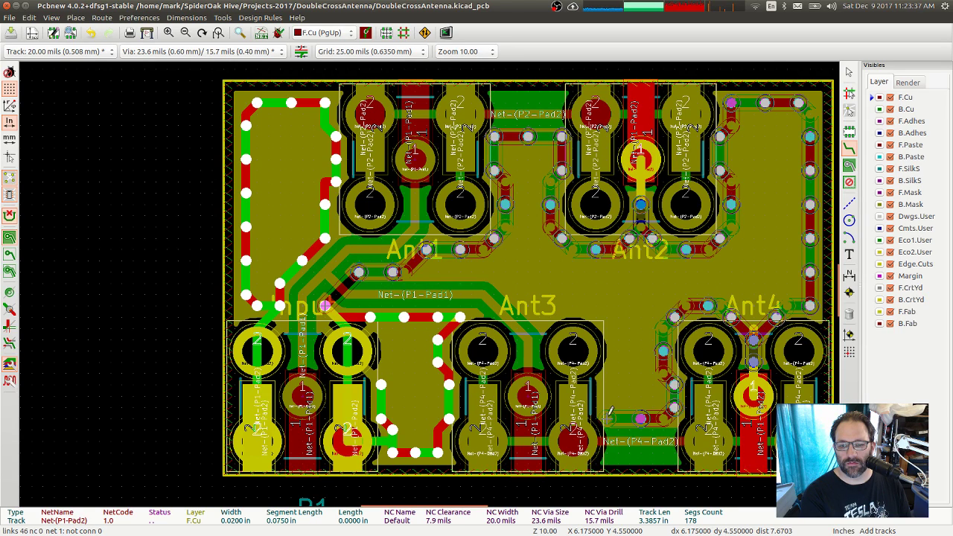
pyautogui.press('v')
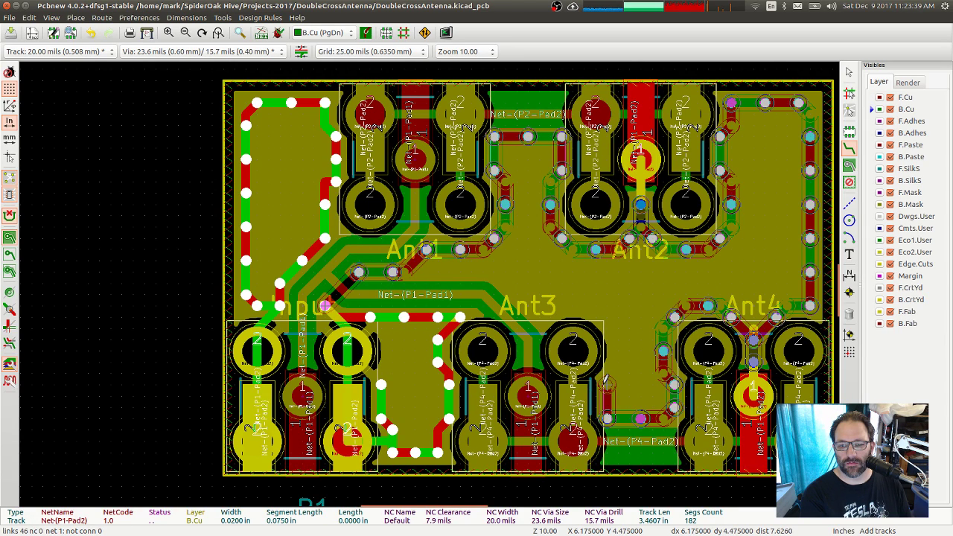
pyautogui.press('v')
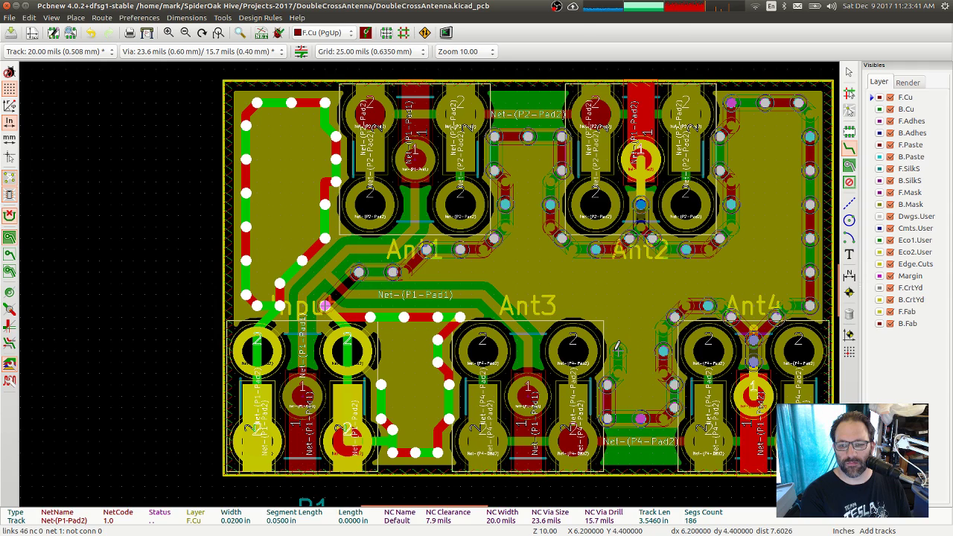
pyautogui.press('v')
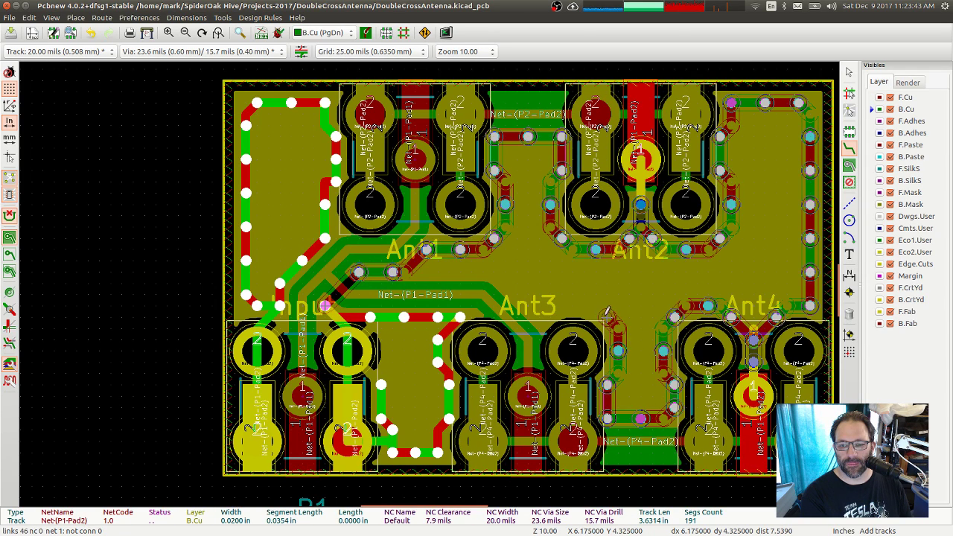
pyautogui.press('v')
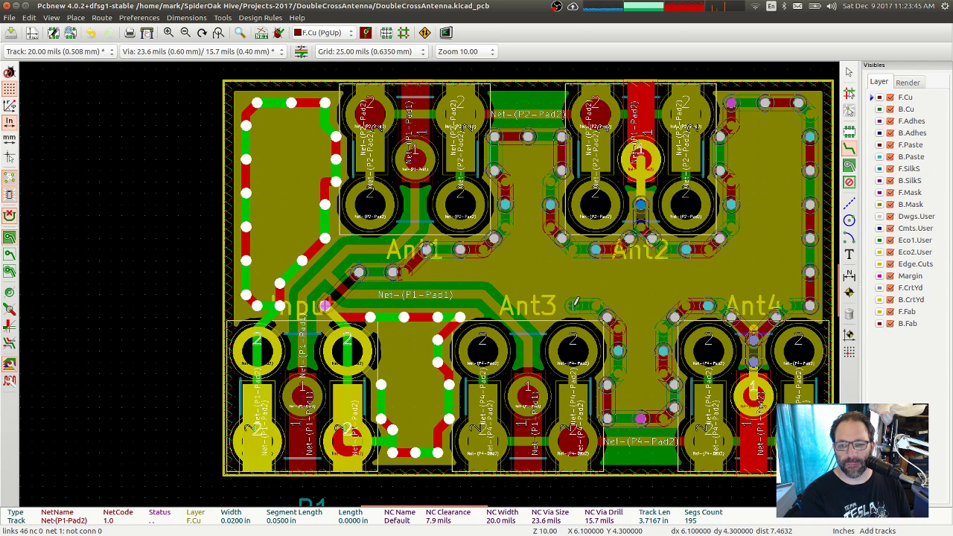
pyautogui.press('v')
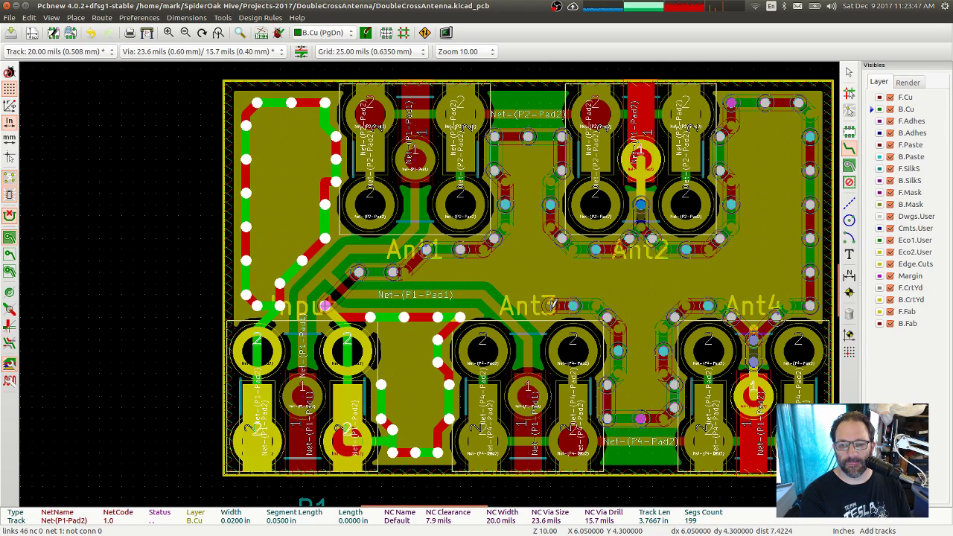
# Stitch the ground track from above Ant3 diagonally along the Net-(P1-Pad1) signal track and end it on the existing via below Ant1
pyautogui.press('v')
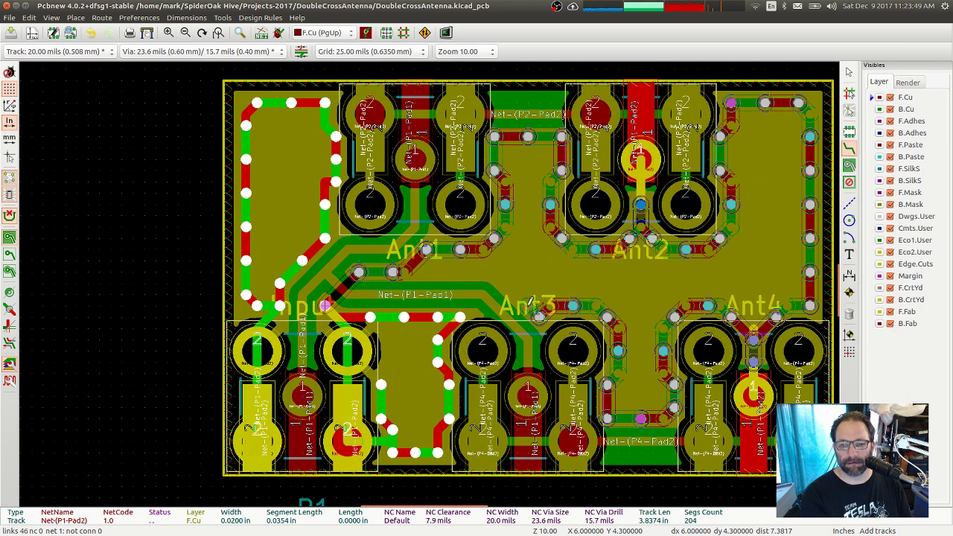
pyautogui.press('v')
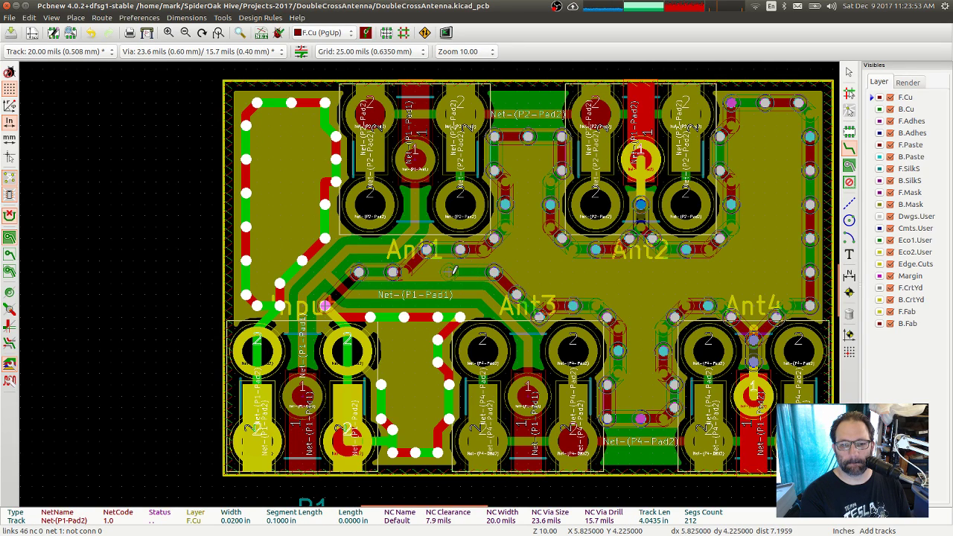
pyautogui.press('v')
pyautogui.press('v')
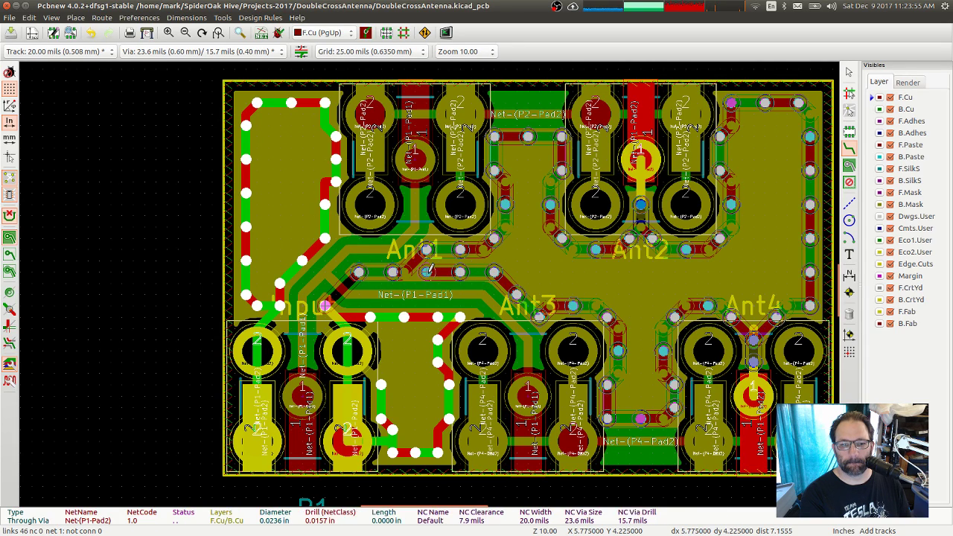
pyautogui.click(392, 271)
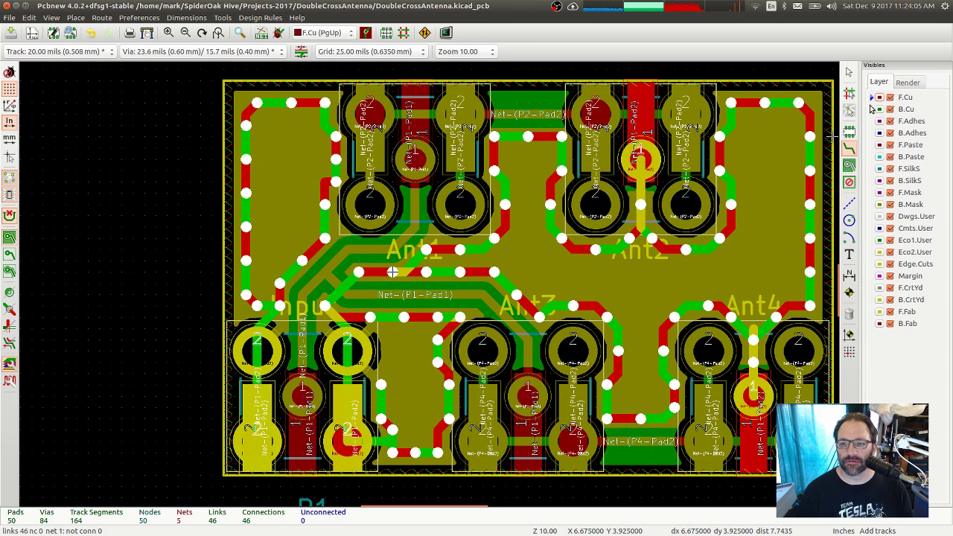
# Turn the filled zone display off and back on, and hide the B.Cu layer to examine the front copper
pyautogui.click(9, 254)
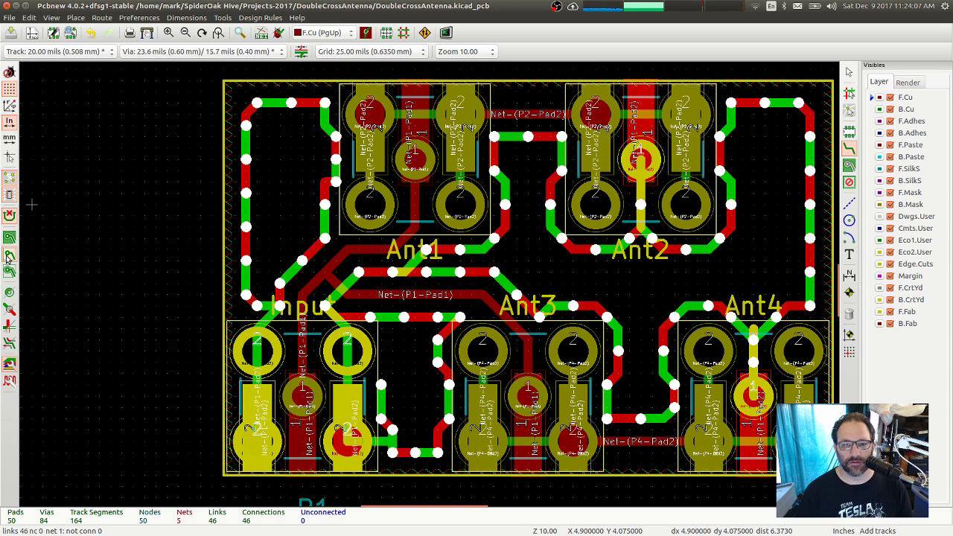
pyautogui.click(9, 236)
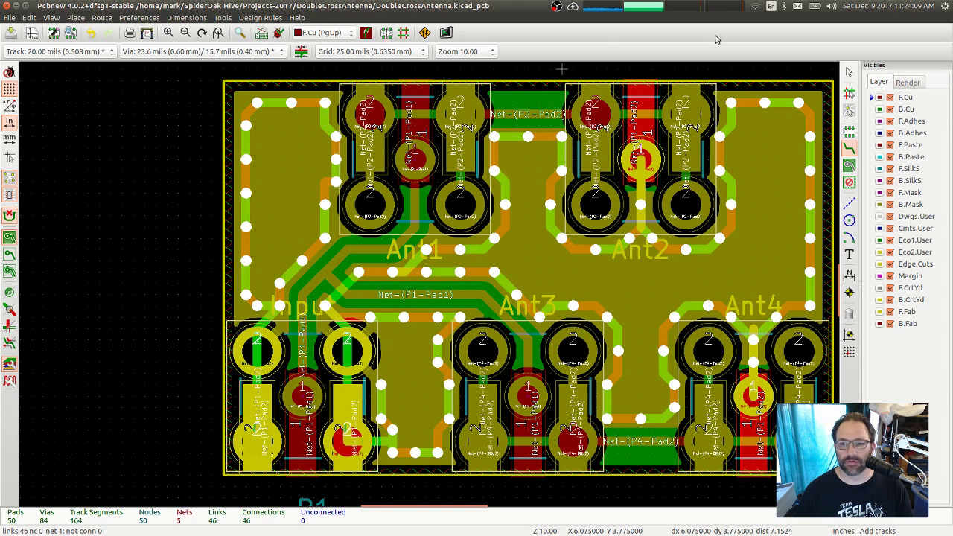
pyautogui.click(891, 109)
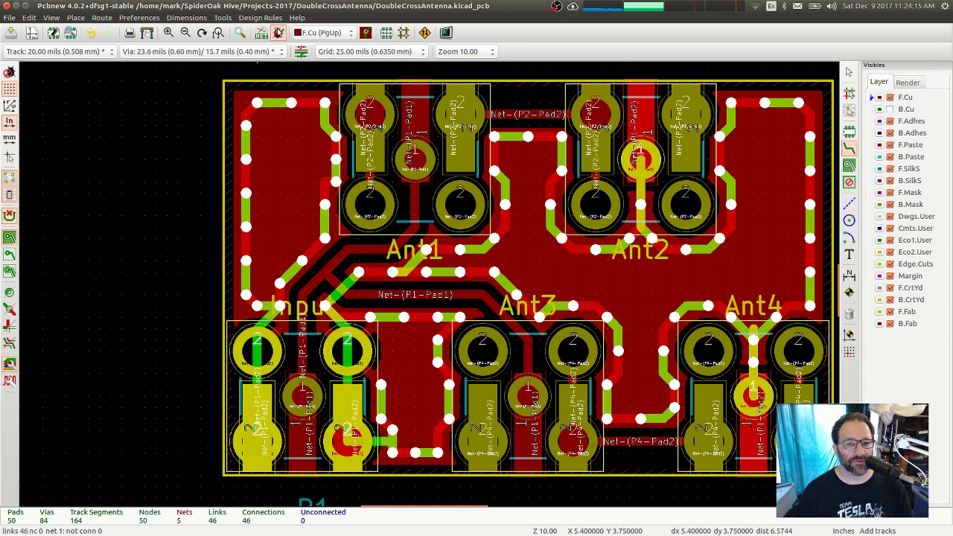
# Run the design rule check, review both the unconnected items and the problem markers, and close the check
pyautogui.click(278, 32)
pyautogui.click(607, 190)
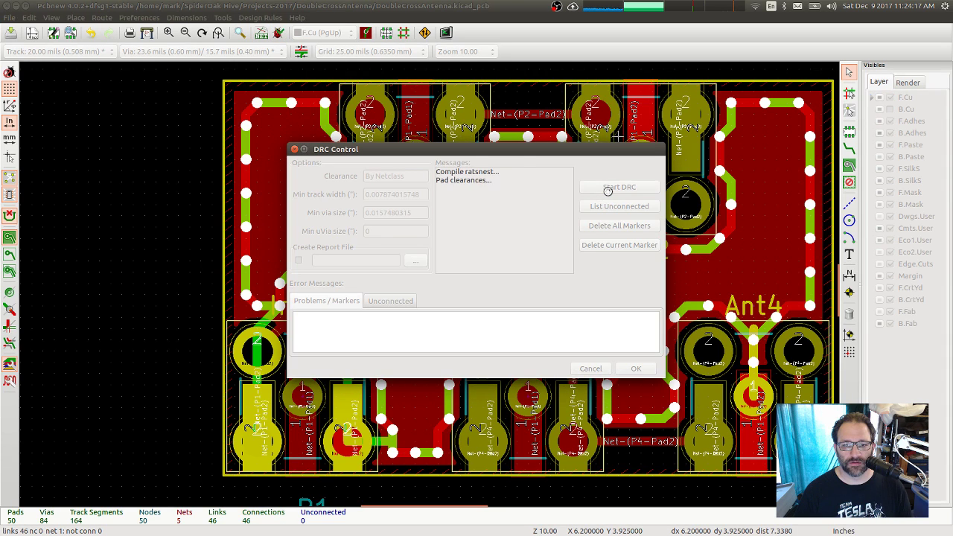
pyautogui.click(372, 302)
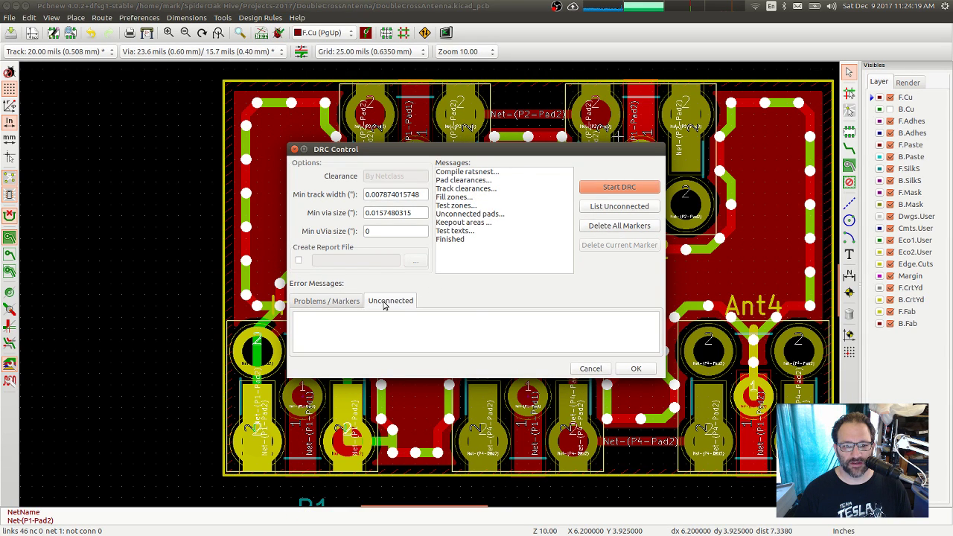
pyautogui.click(344, 303)
pyautogui.click(635, 369)
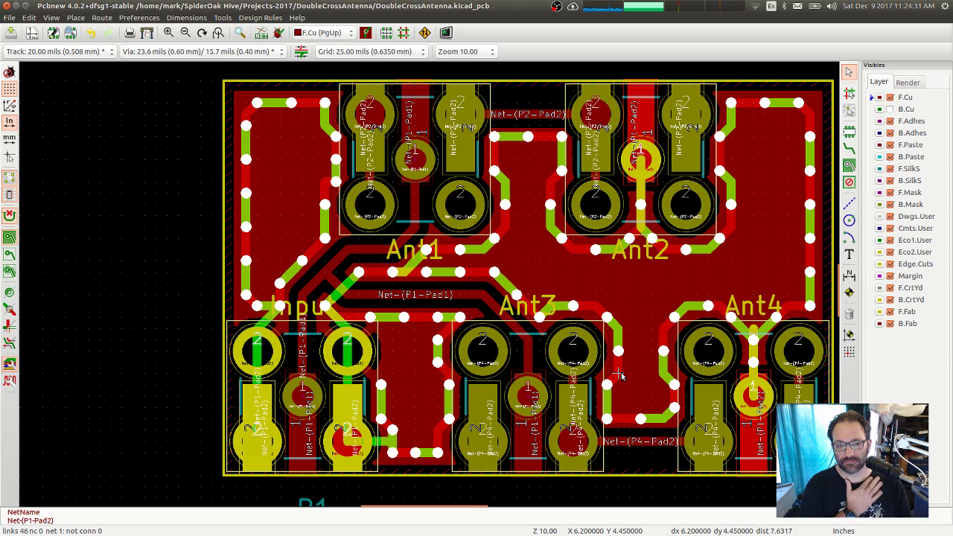
# Save the DoubleCrossAntenna board file and close the PCB editor
pyautogui.click(10, 34)
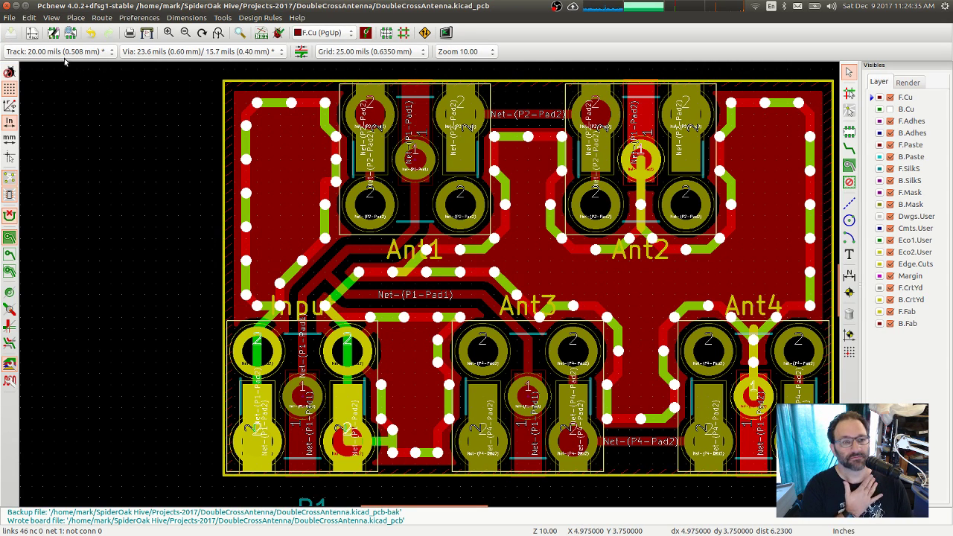
pyautogui.click(7, 6)
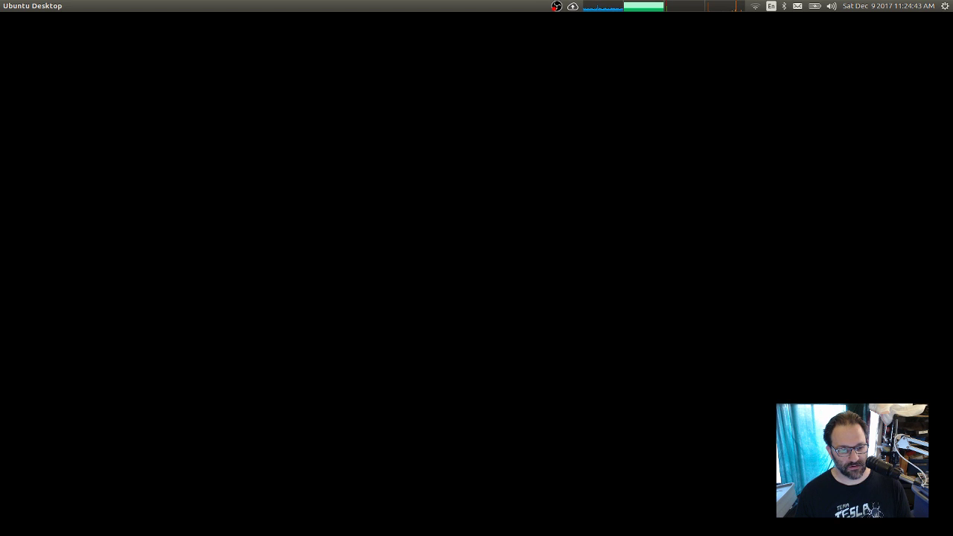
# Switch to Firefox, load oshpark.com in a new tab and open its design upload page
pyautogui.hotkey('ctrl', 'alt', 'Right')
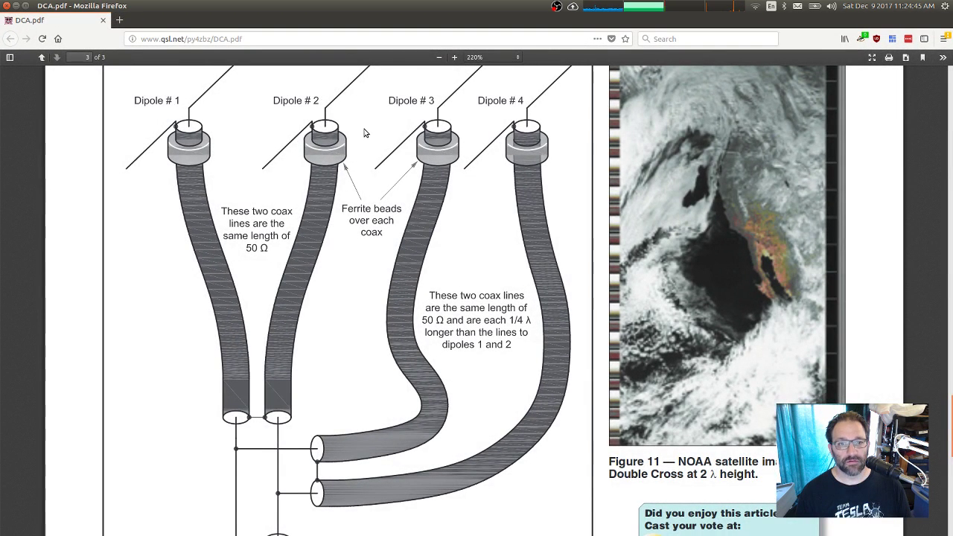
pyautogui.hotkey('ctrl', 't')
pyautogui.write('oshpark.com')
pyautogui.press('Return')
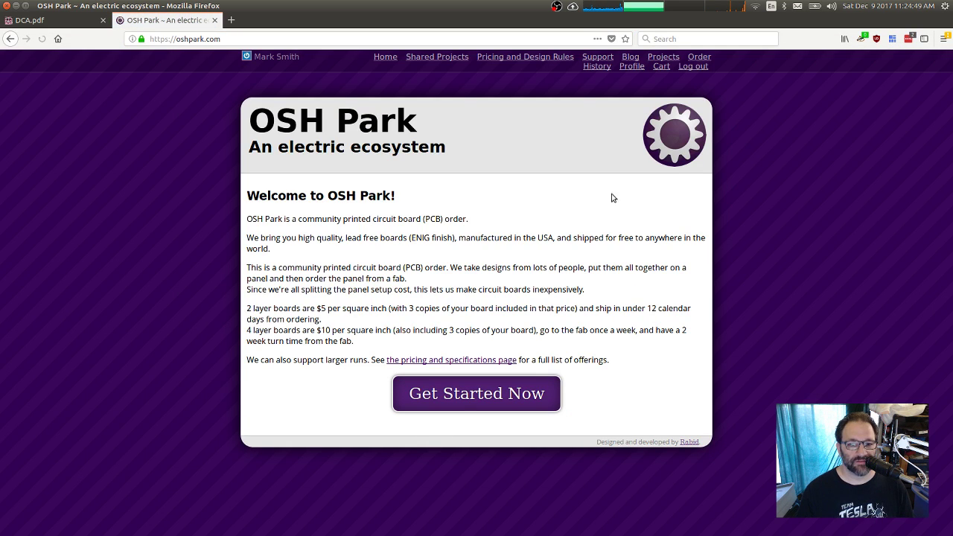
pyautogui.click(497, 394)
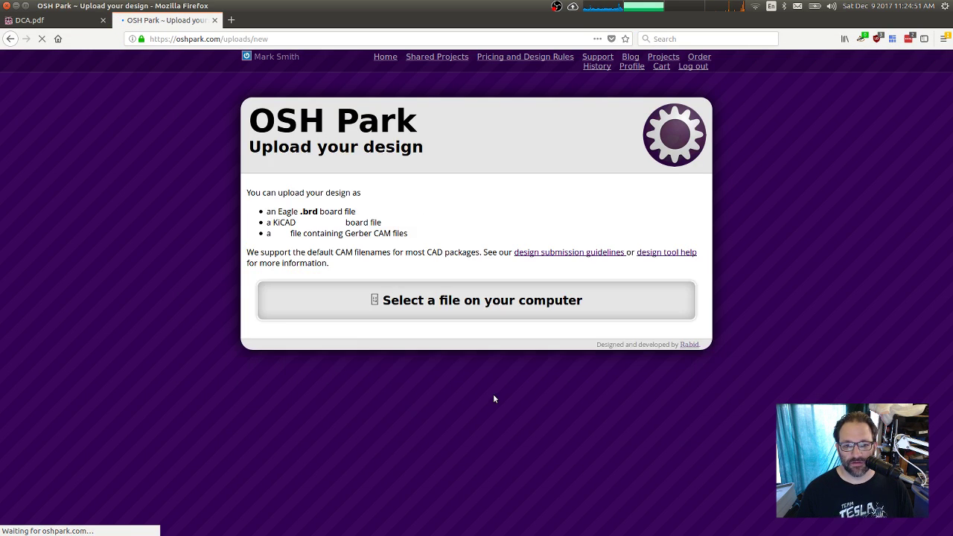
# Upload DoubleCrossAntenna.kicad_pcb from SpiderOak Hive/Projects-2017/DoubleCrossAntenna to OSH Park for processing, and discard that upload by starting over
pyautogui.click(428, 303)
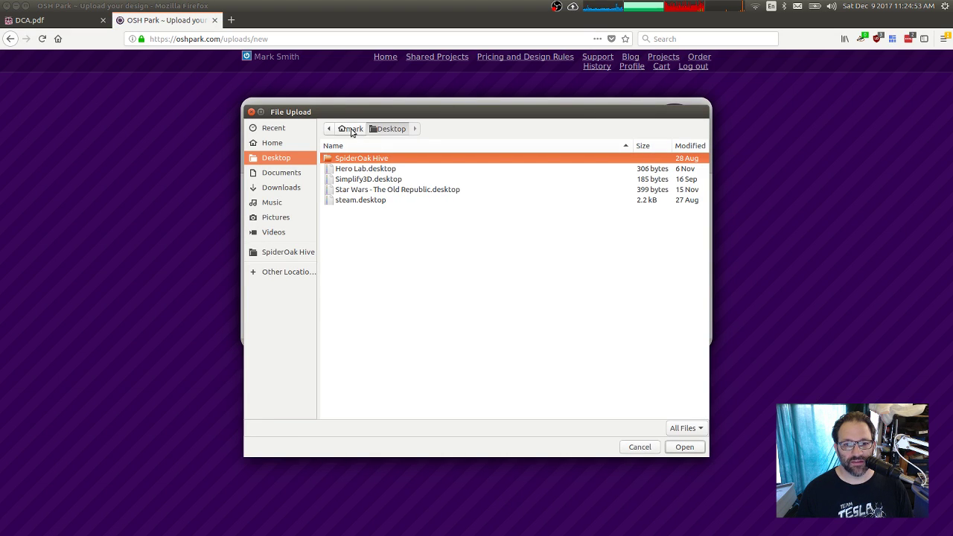
pyautogui.click(351, 130)
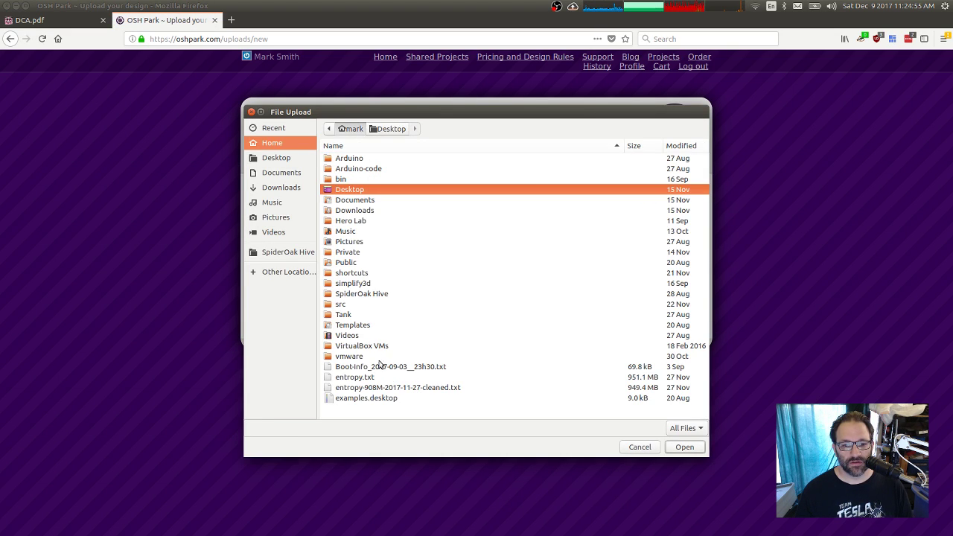
pyautogui.doubleClick(365, 296)
pyautogui.doubleClick(374, 221)
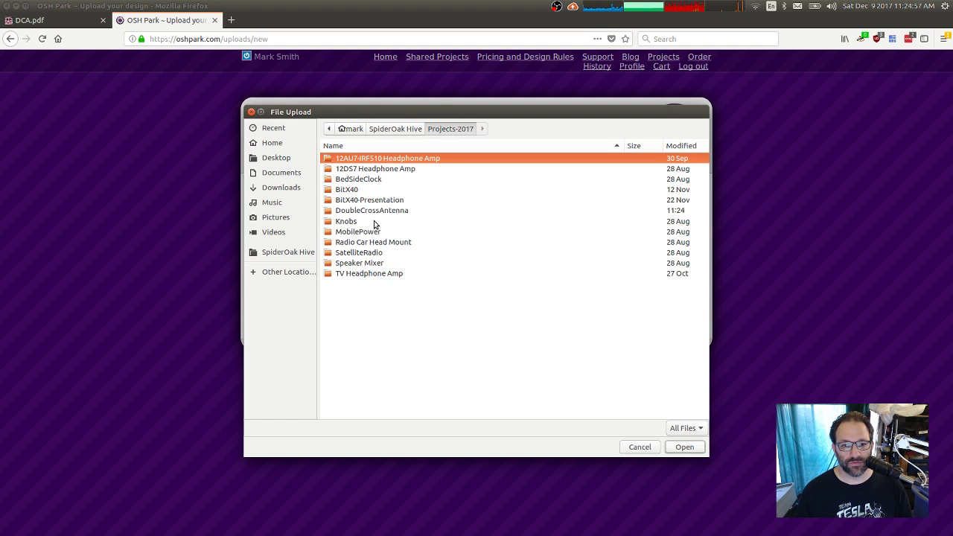
pyautogui.doubleClick(376, 211)
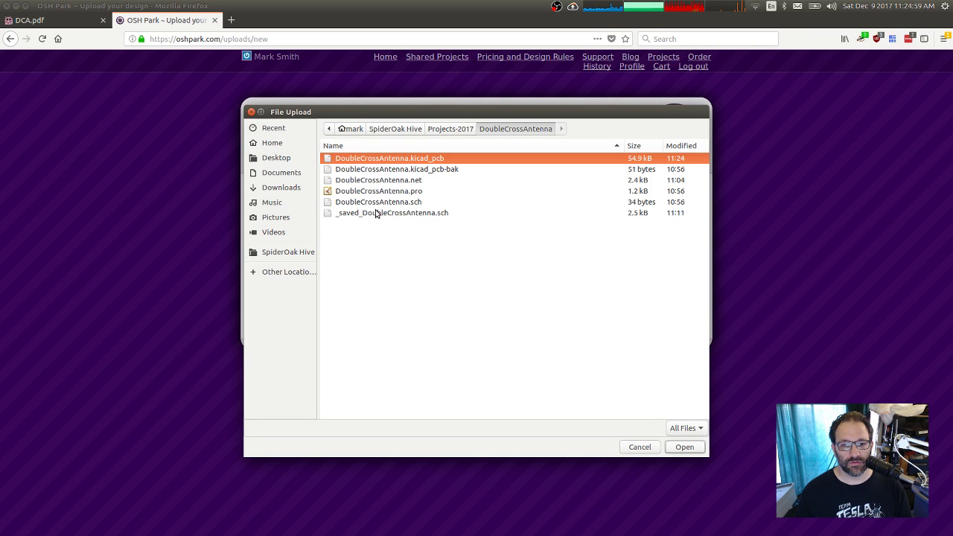
pyautogui.doubleClick(389, 159)
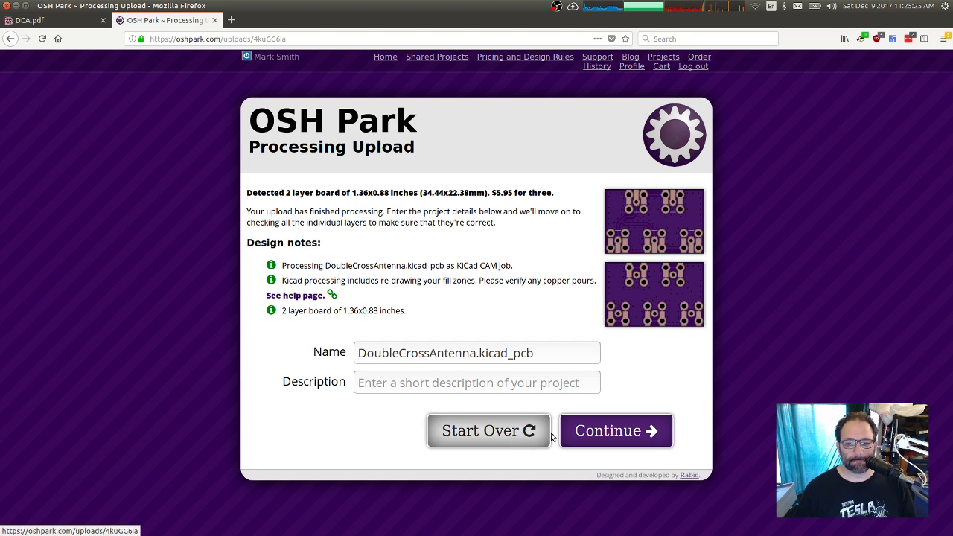
pyautogui.click(506, 434)
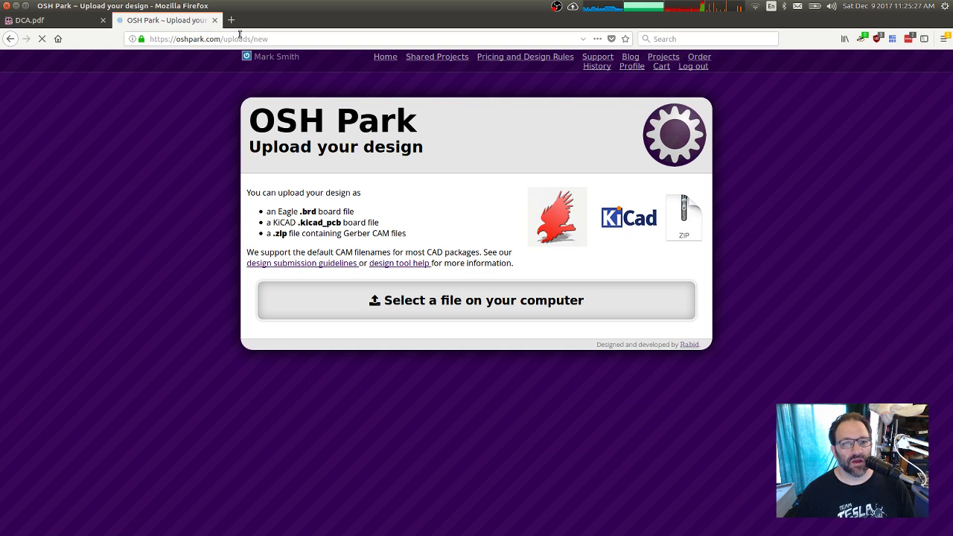